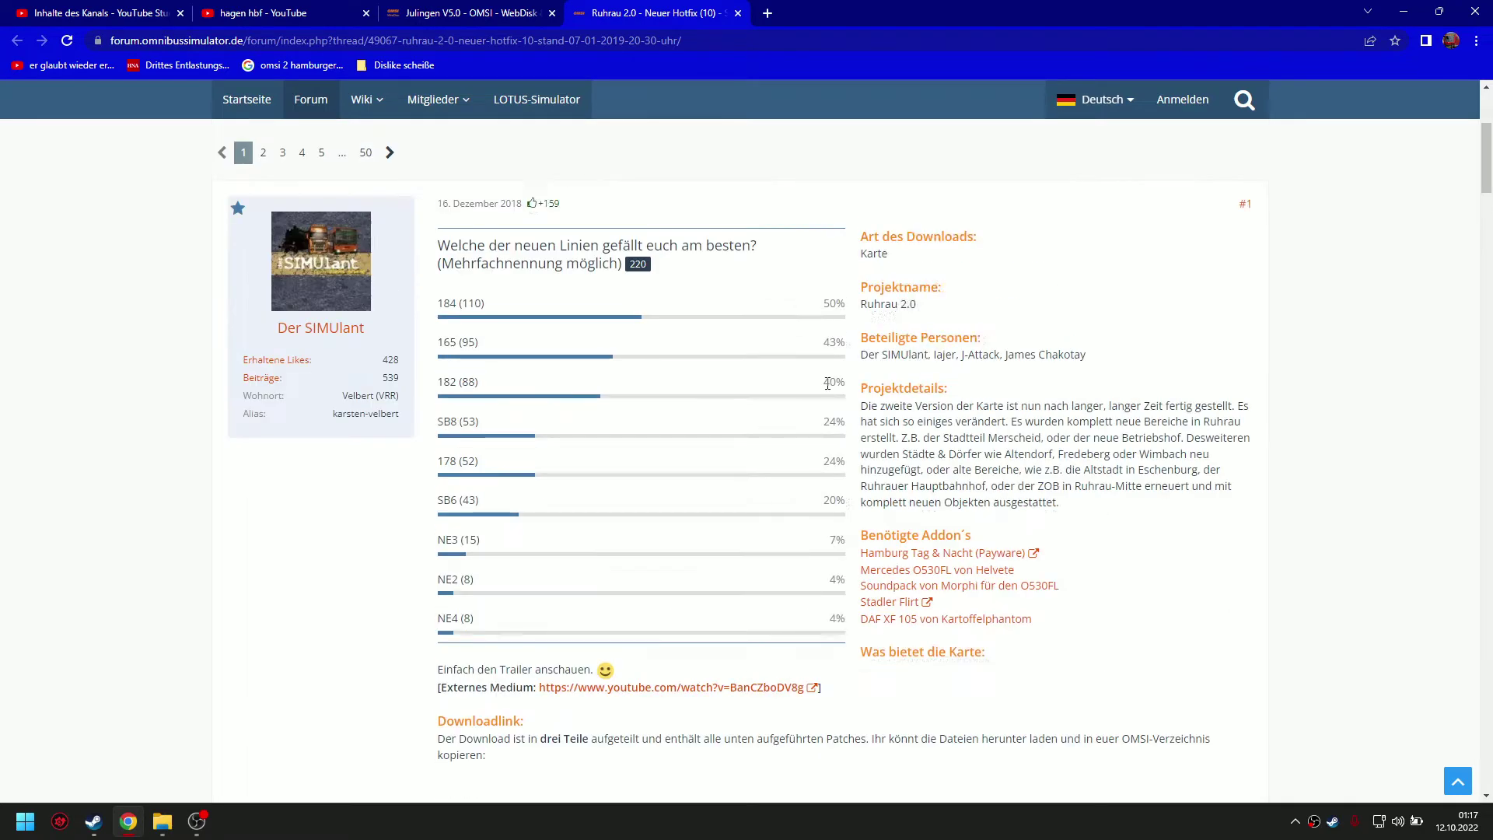
Review the Ruhrau 2.0 forum thread and highlight the heading of its required add-ons list
scroll(996, 428, "up", 4)
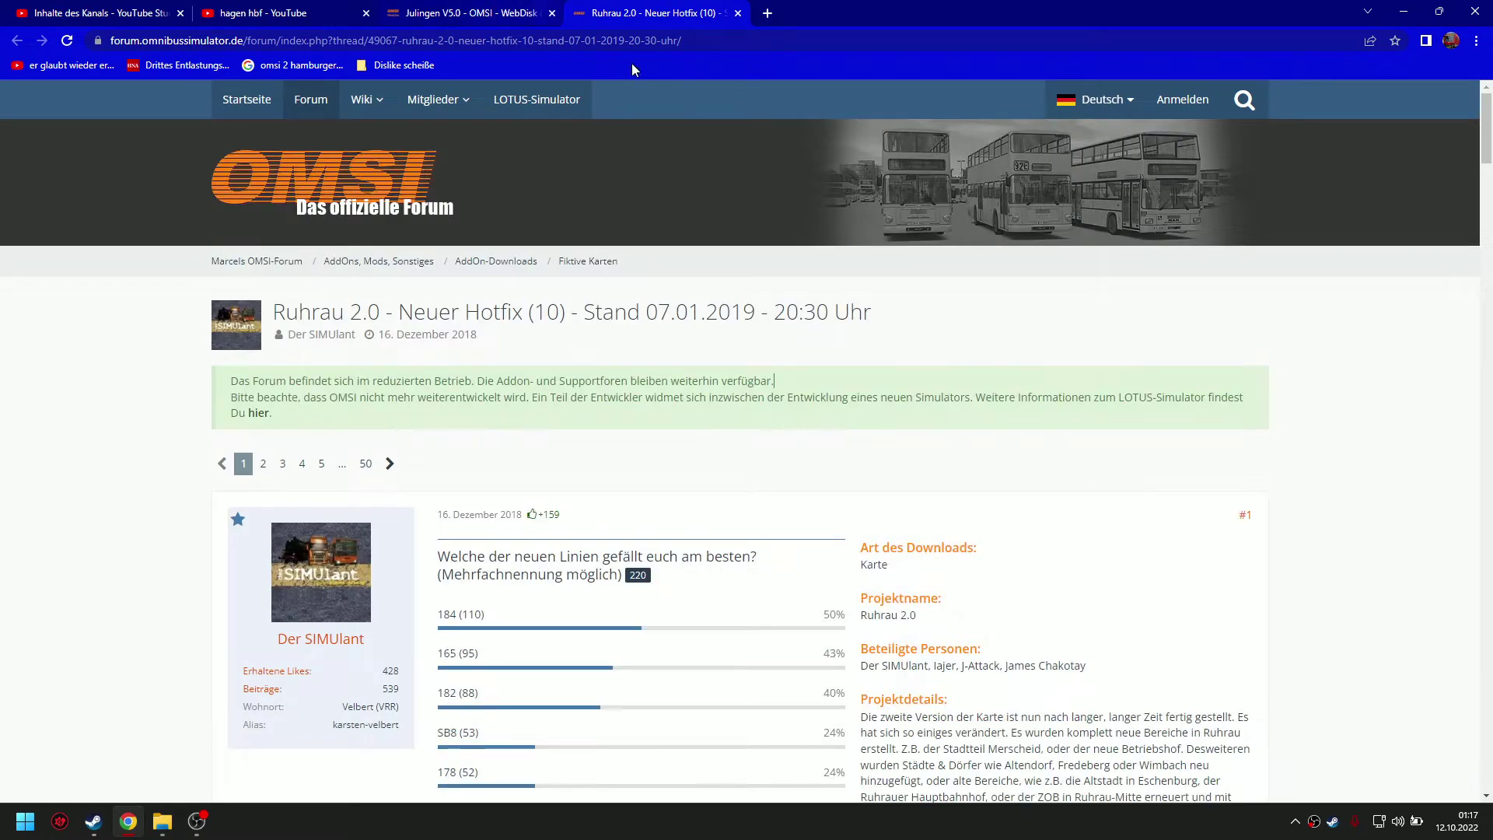
scroll(925, 373, "down", 4)
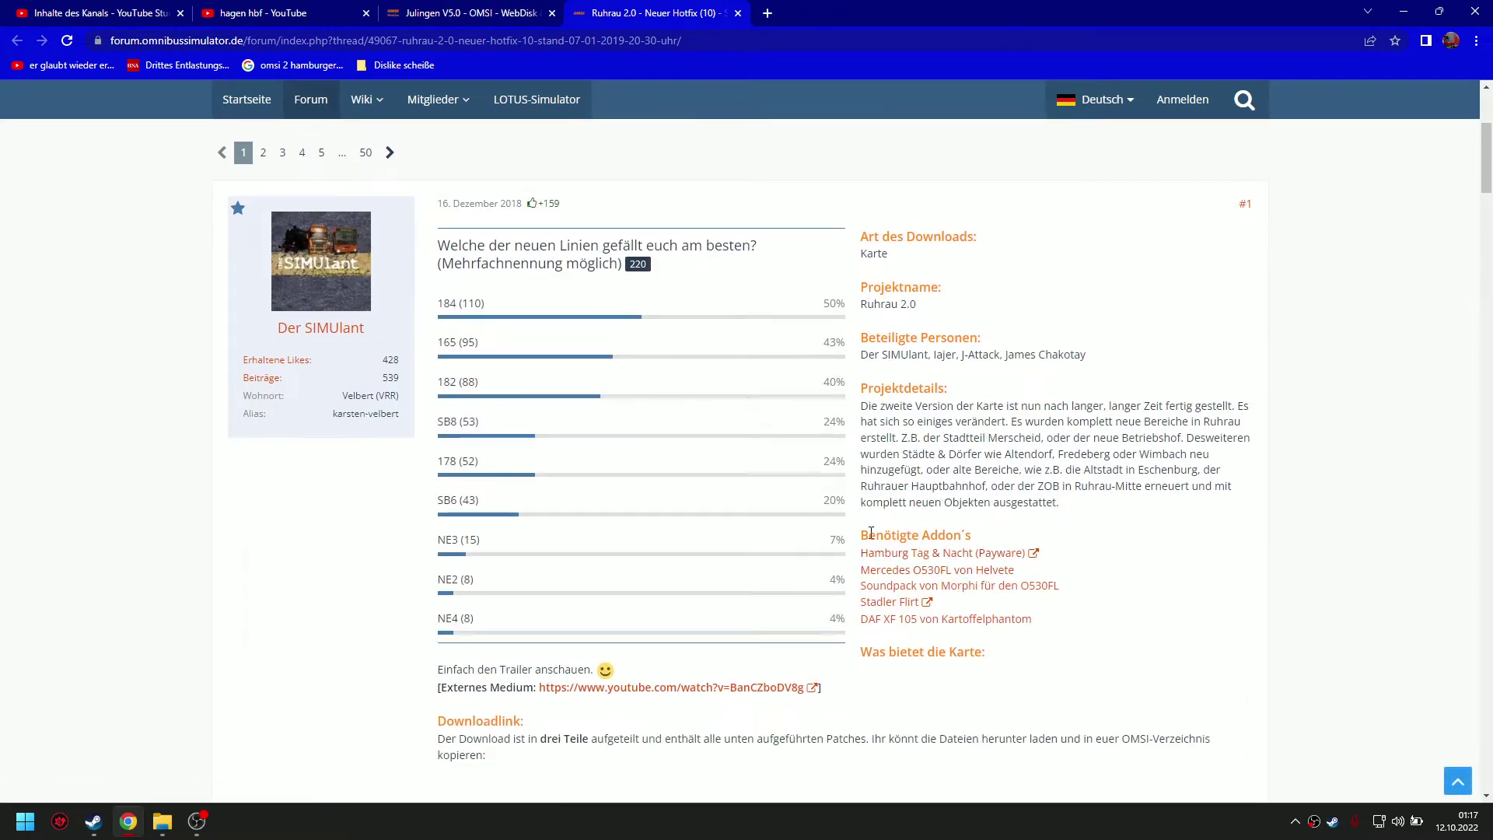
left_click_drag(871, 533, 1003, 523)
left_click(1071, 662)
Switch to the desktop, open the OMSI 2 installation folder through the common shortcut, and move its window clear of the archives
left_click(1403, 13)
left_click_drag(631, 189, 795, 510)
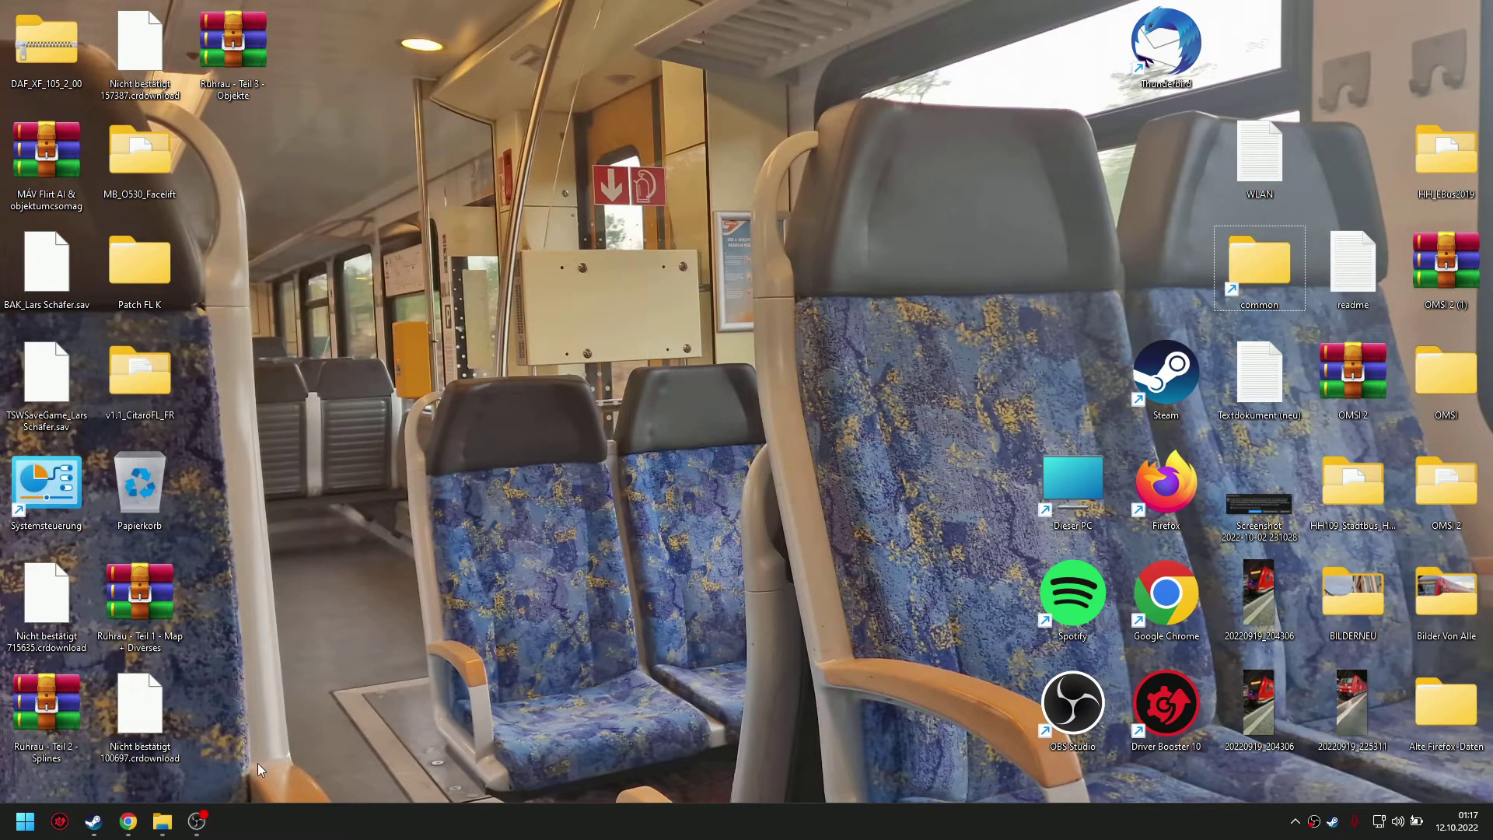
double_click(1259, 268)
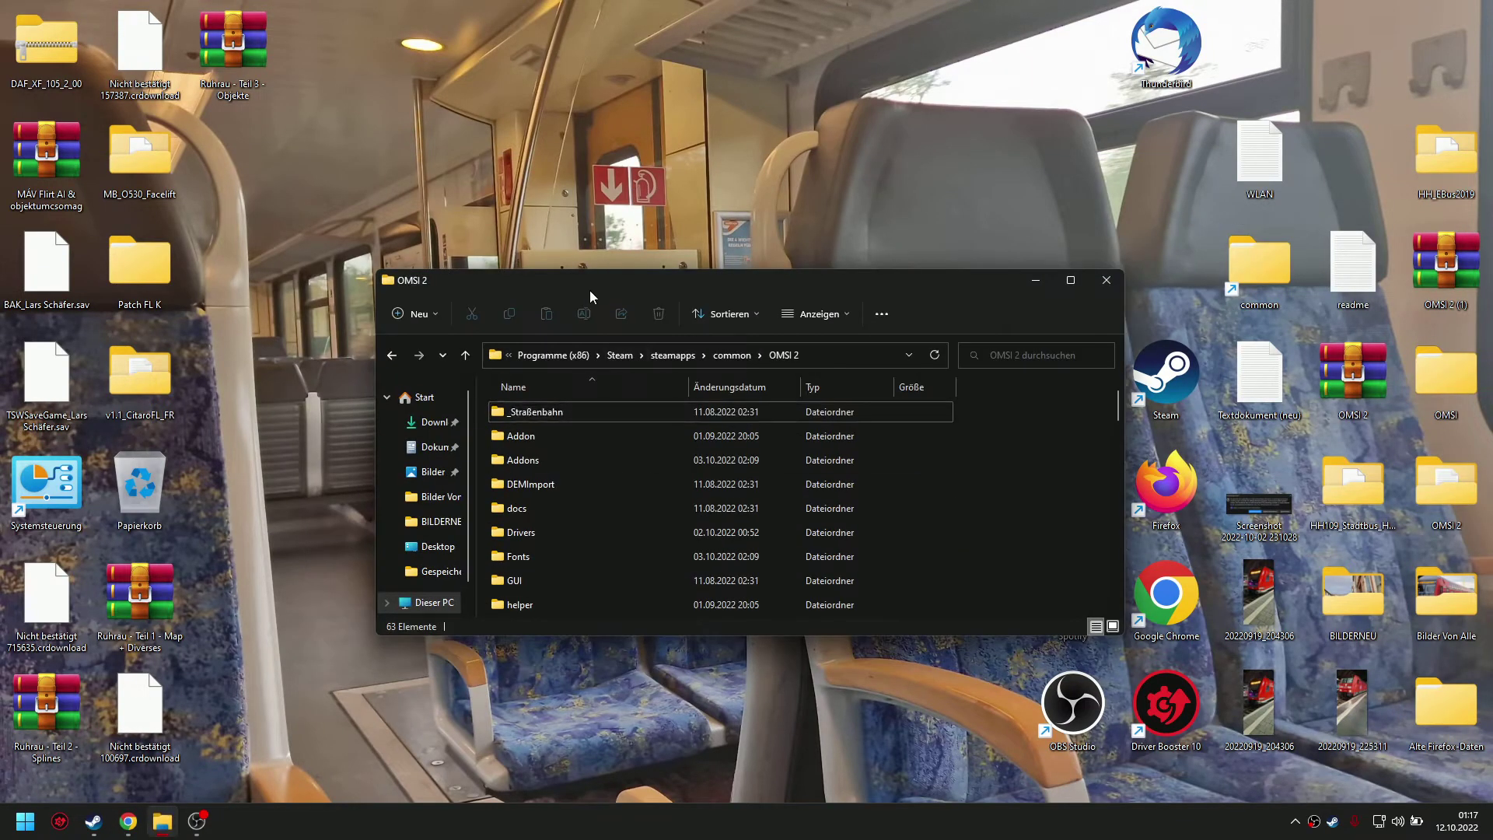
left_click_drag(590, 291, 904, 129)
left_click(373, 275)
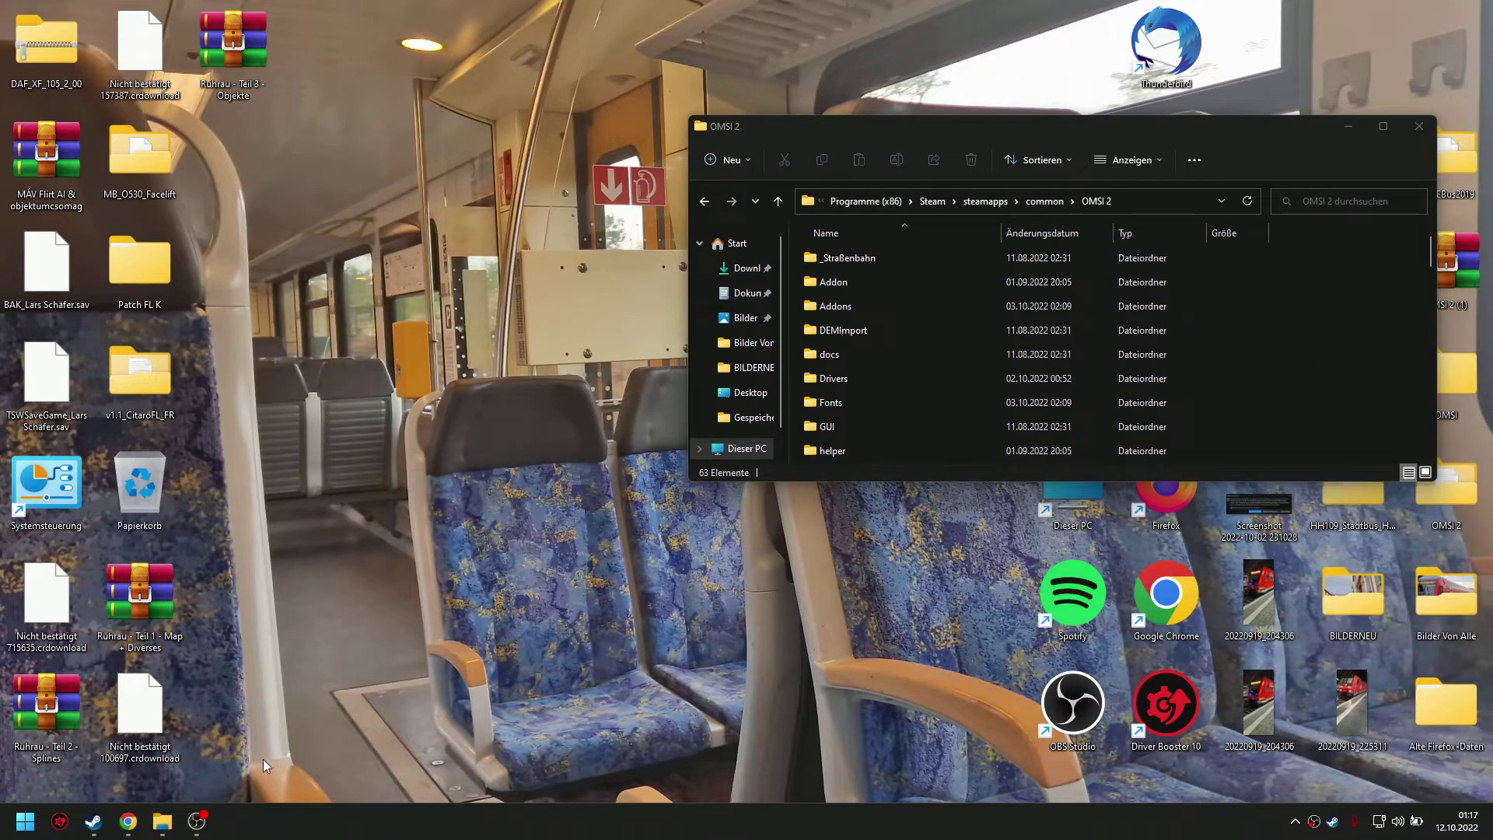
Group the three Ruhrau archives, the MAV Flirt archive and DAF_XF_105_2_00 together on a free area of the desktop
left_click(127, 826)
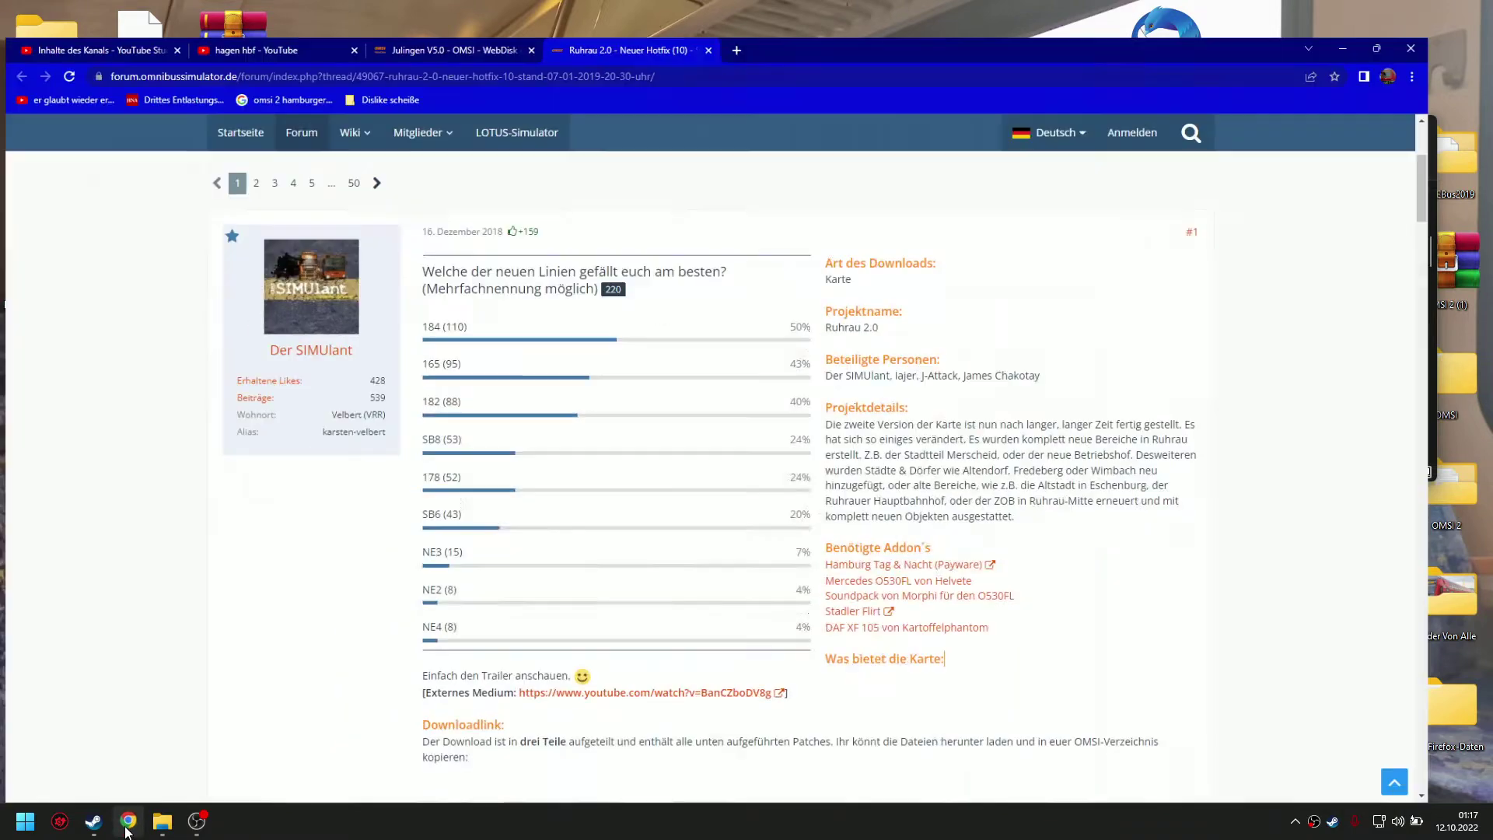
left_click(125, 826)
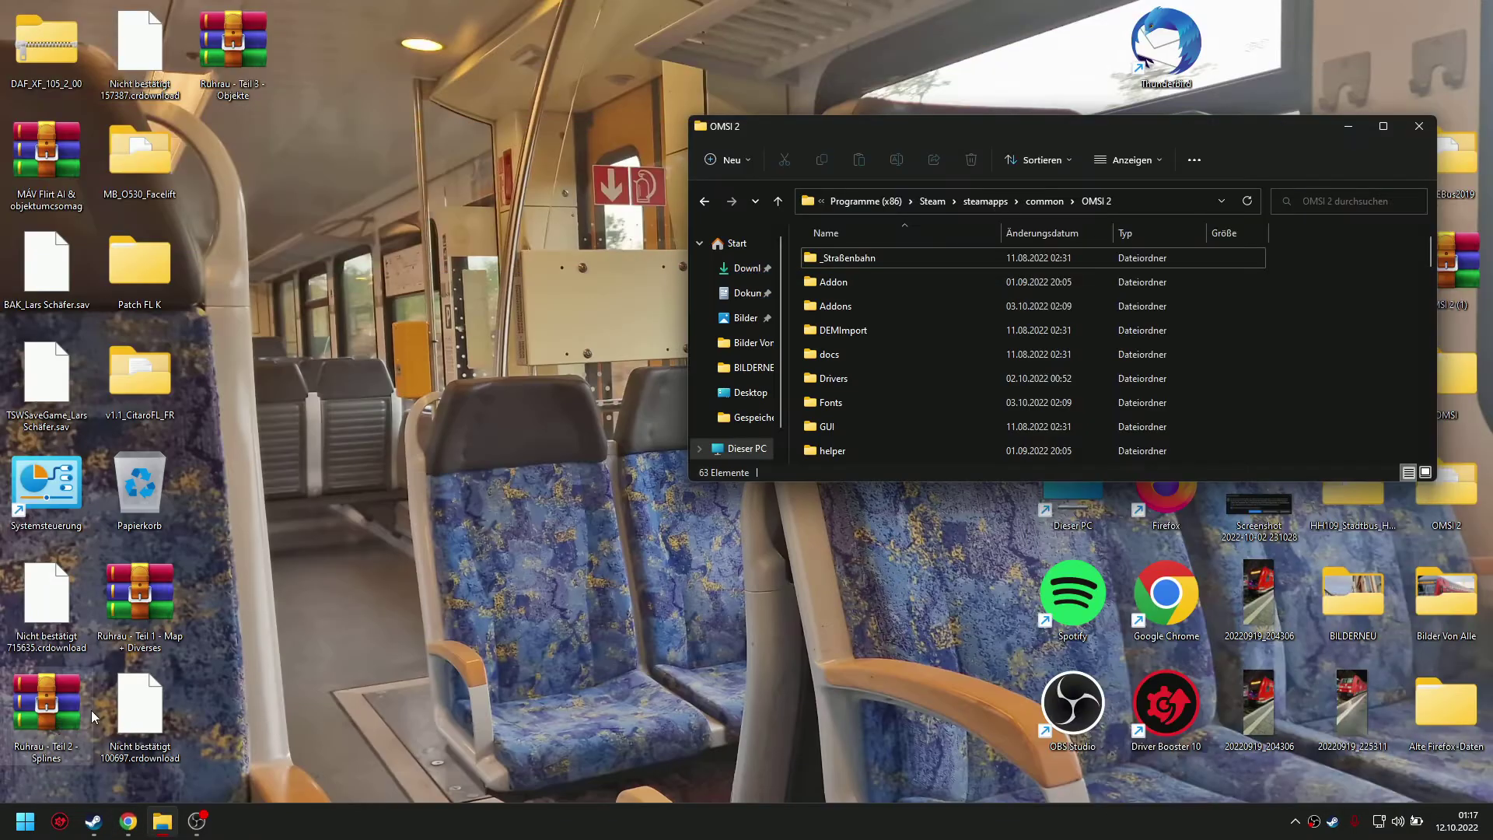
left_click_drag(497, 254, 498, 257)
left_click_drag(47, 715, 513, 381)
left_click_drag(233, 46, 513, 152)
left_click_drag(47, 155, 420, 155)
left_click_drag(65, 47, 436, 272)
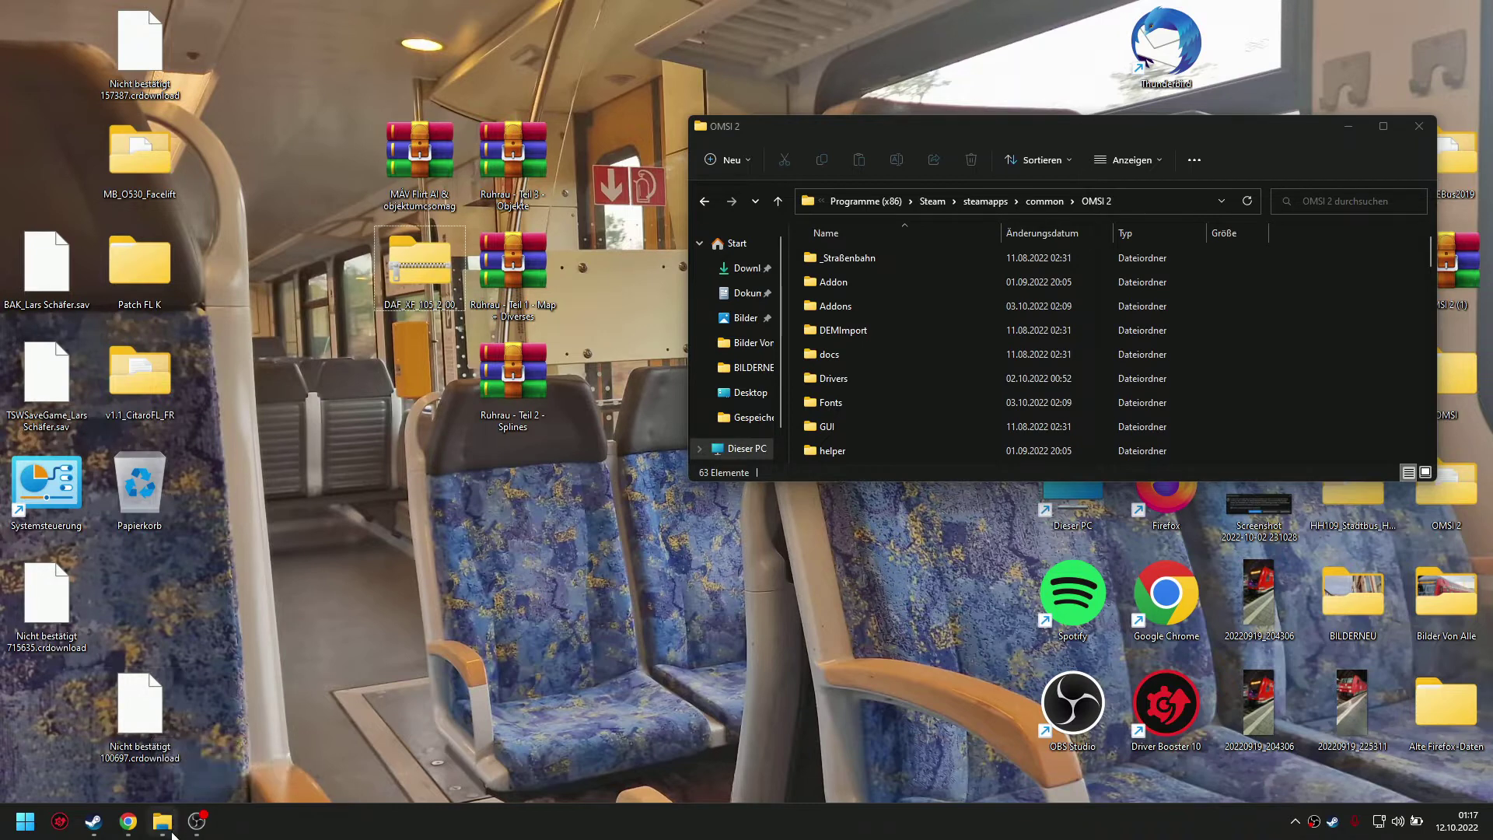
Check the download list in Chrome, then close it and return to the desktop
left_click(129, 821)
left_click(1476, 40)
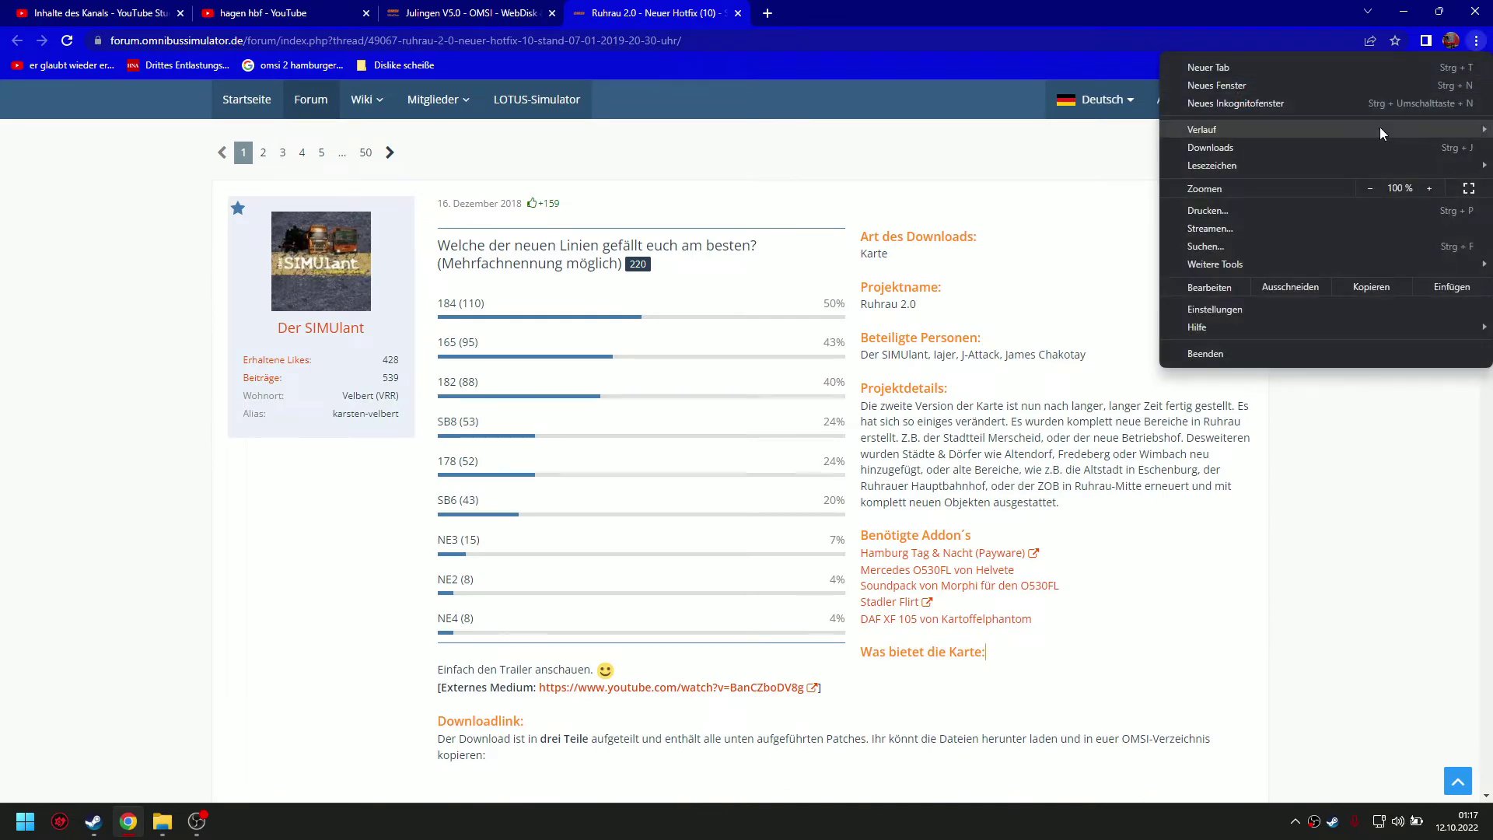
left_click(1304, 142)
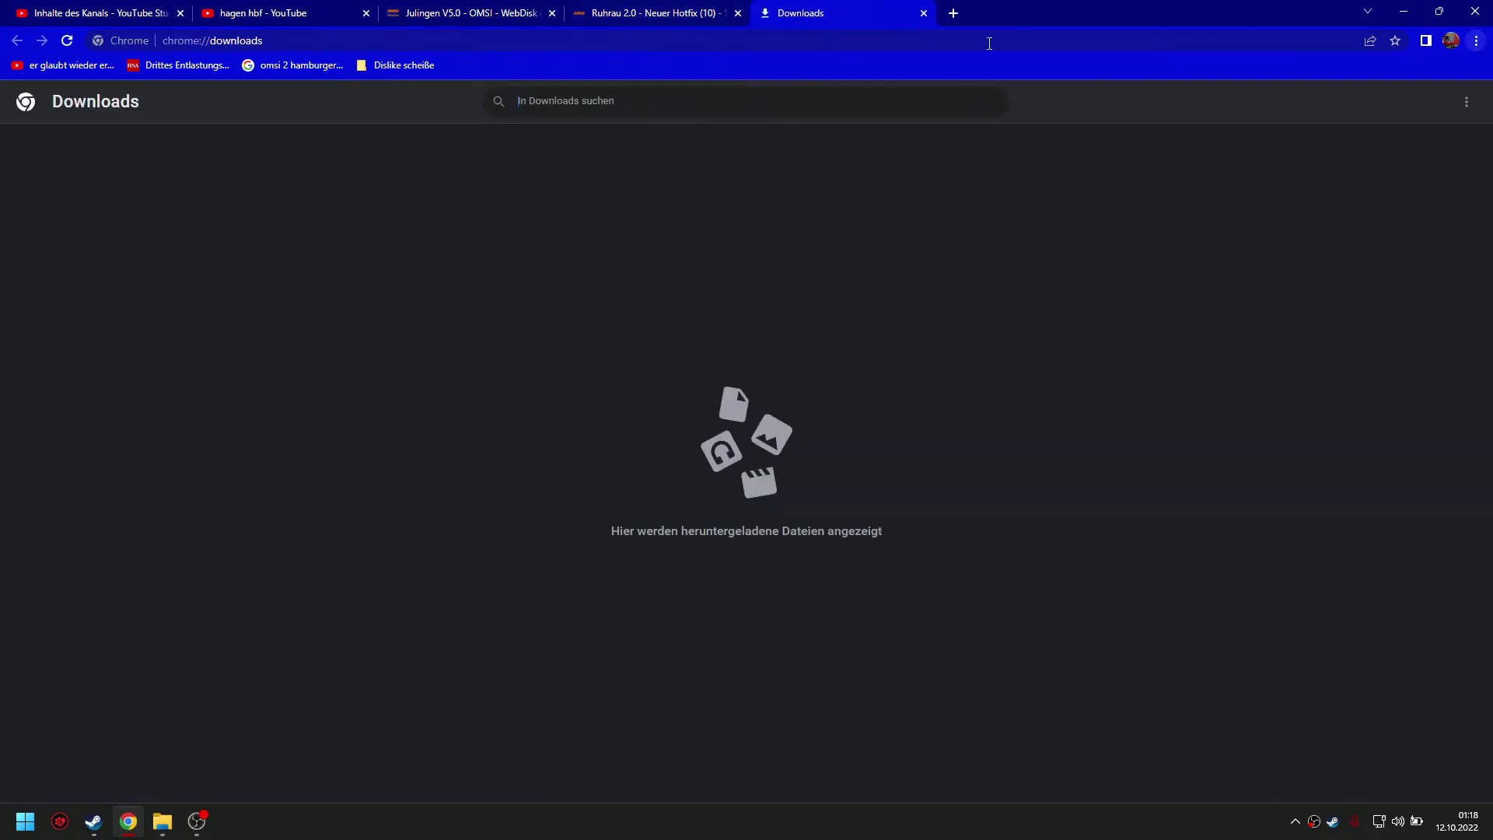
left_click(923, 13)
left_click(1403, 11)
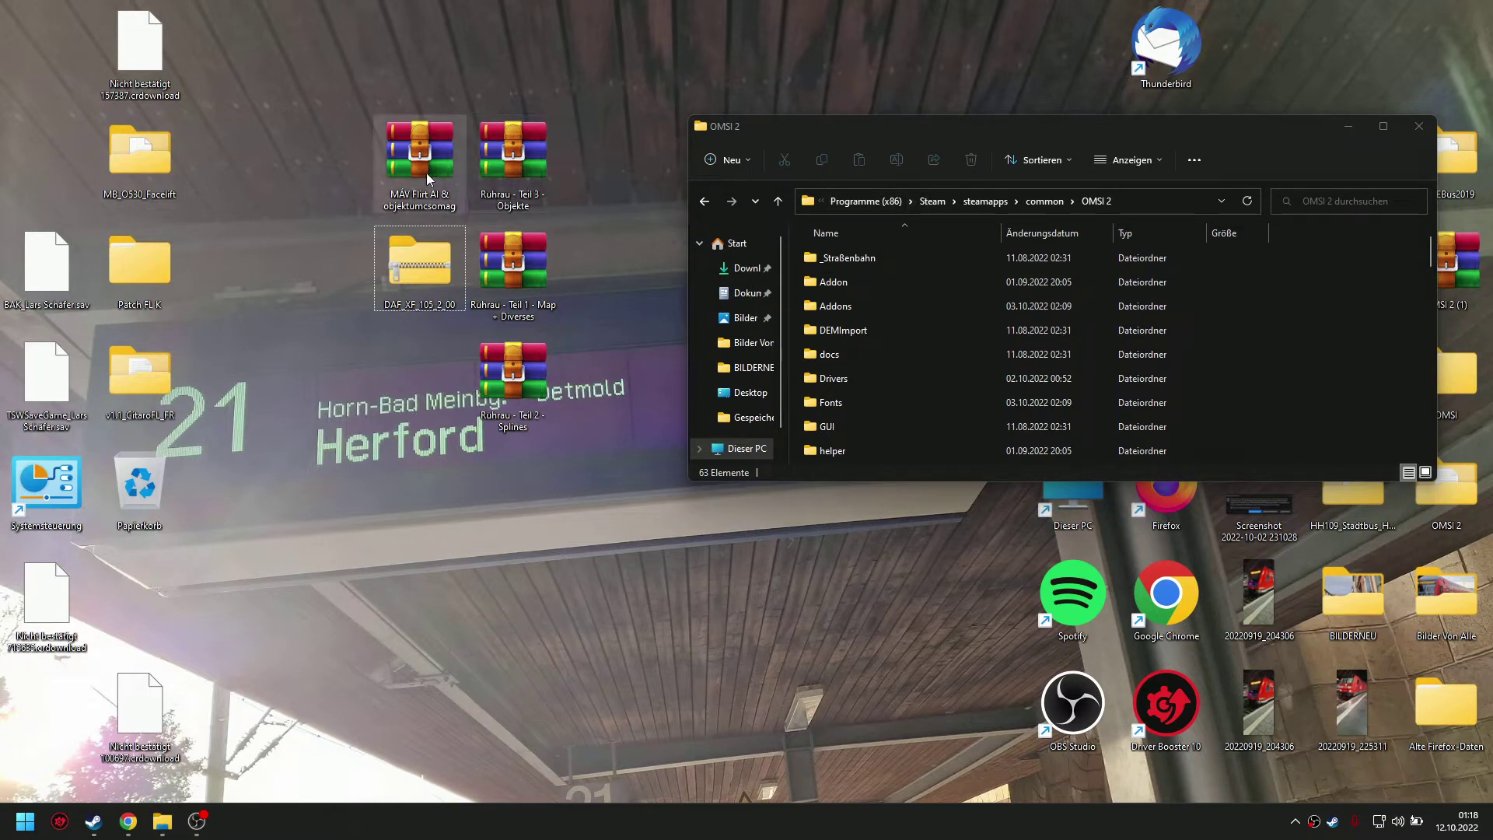
Open the archive Ruhrau - Teil 1 - Map + Diverses, dismiss the trial notice, and enter its main folder beside the OMSI 2 window
double_click(513, 293)
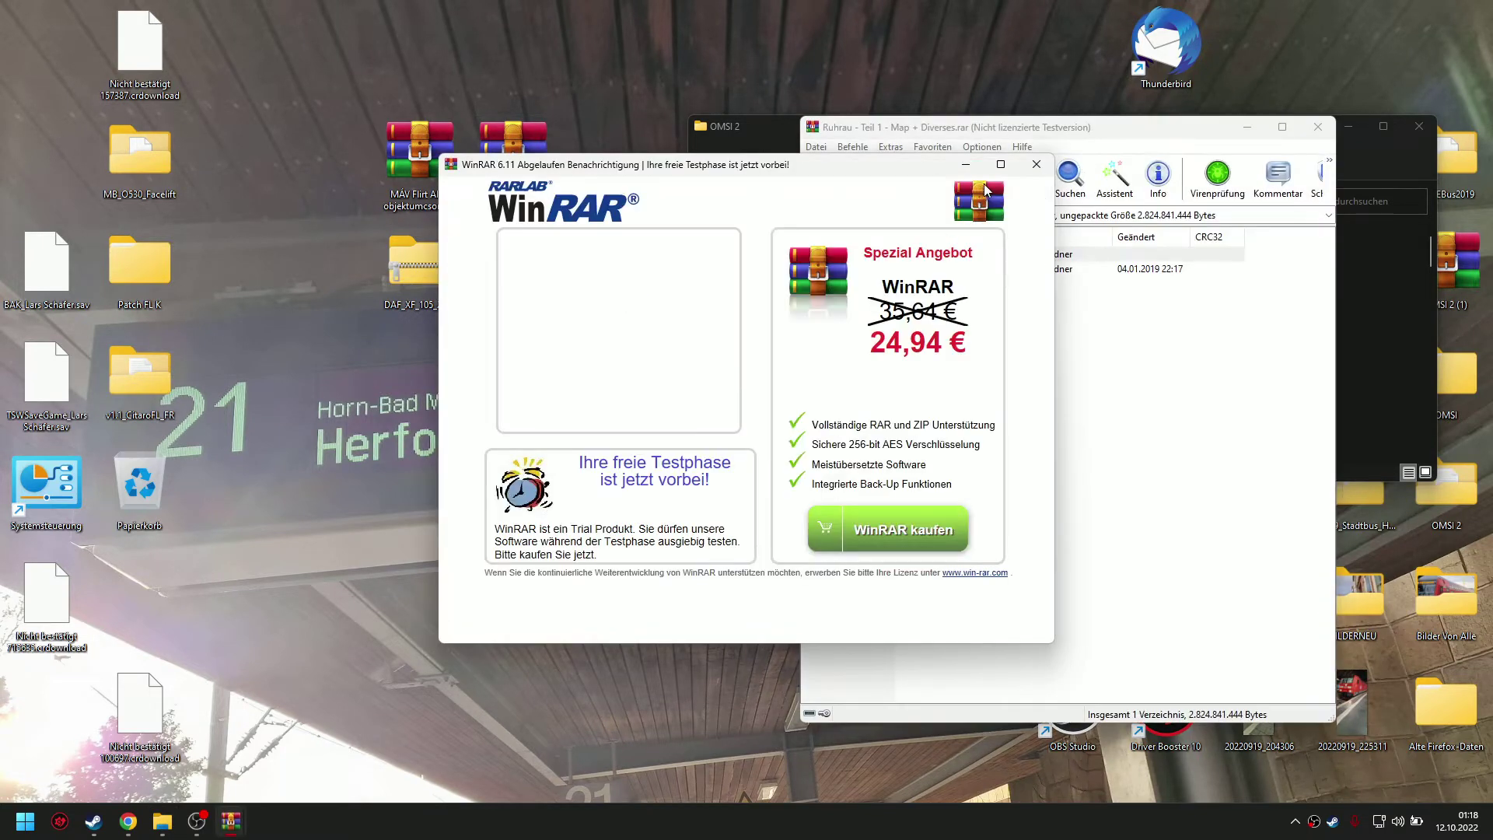
left_click(1041, 160)
left_click_drag(943, 126, 443, 72)
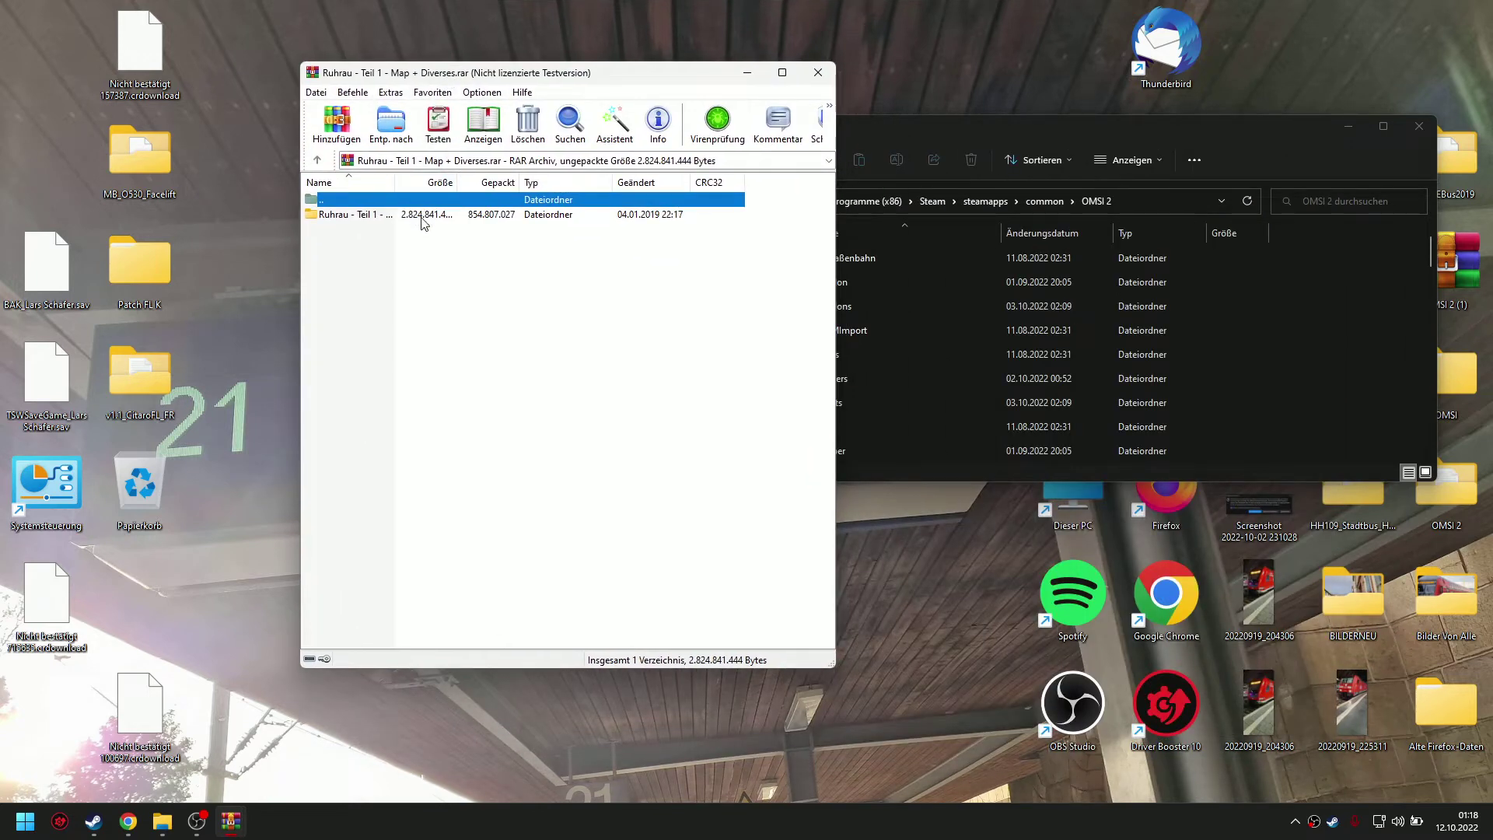
double_click(420, 218)
Open the Readme from the archive, look through its installation, line and support pages, and close it
double_click(377, 231)
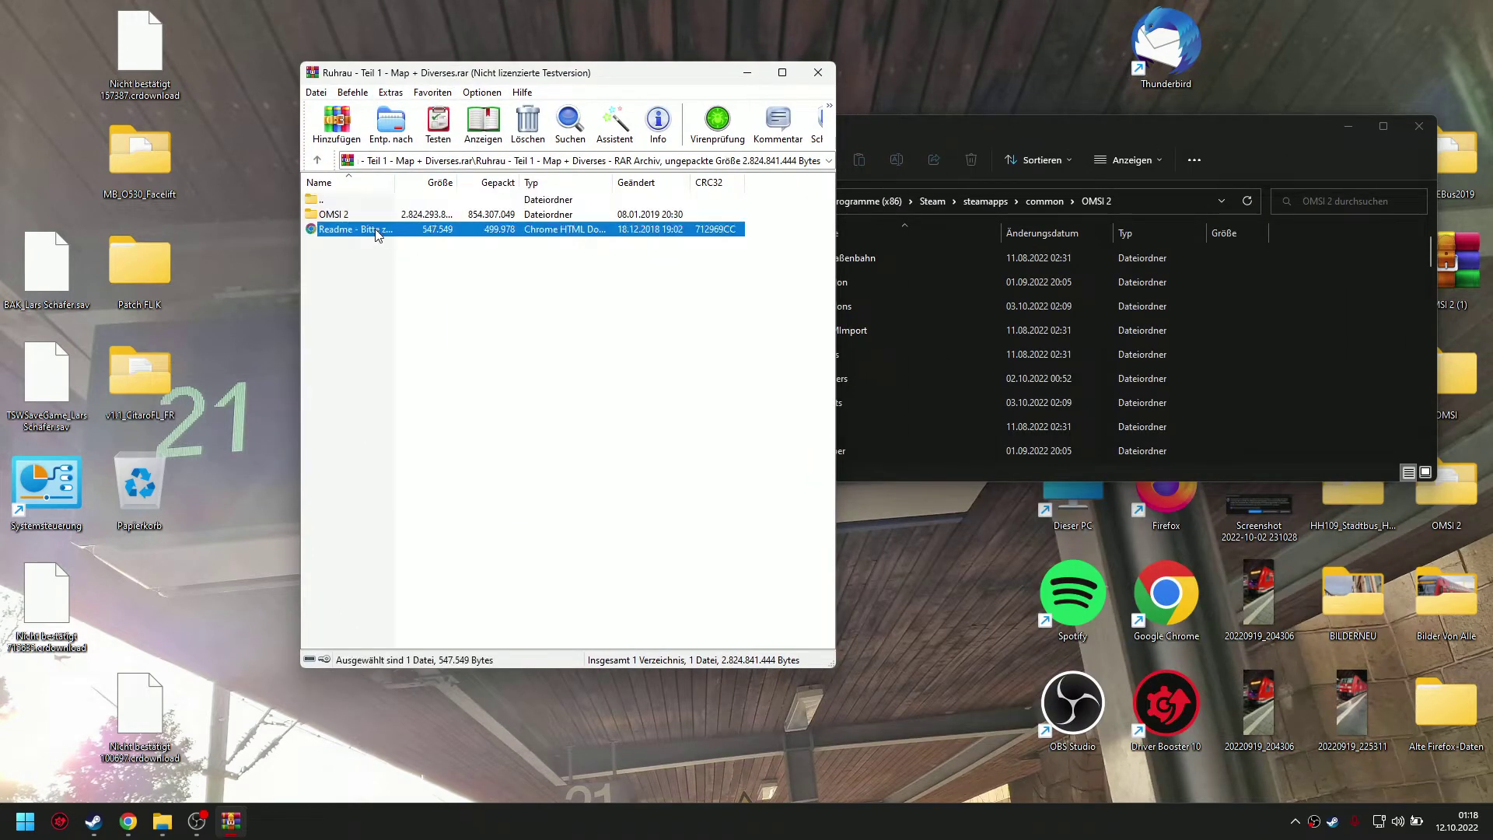
scroll(964, 560, "down", 7)
scroll(964, 560, "down", 15)
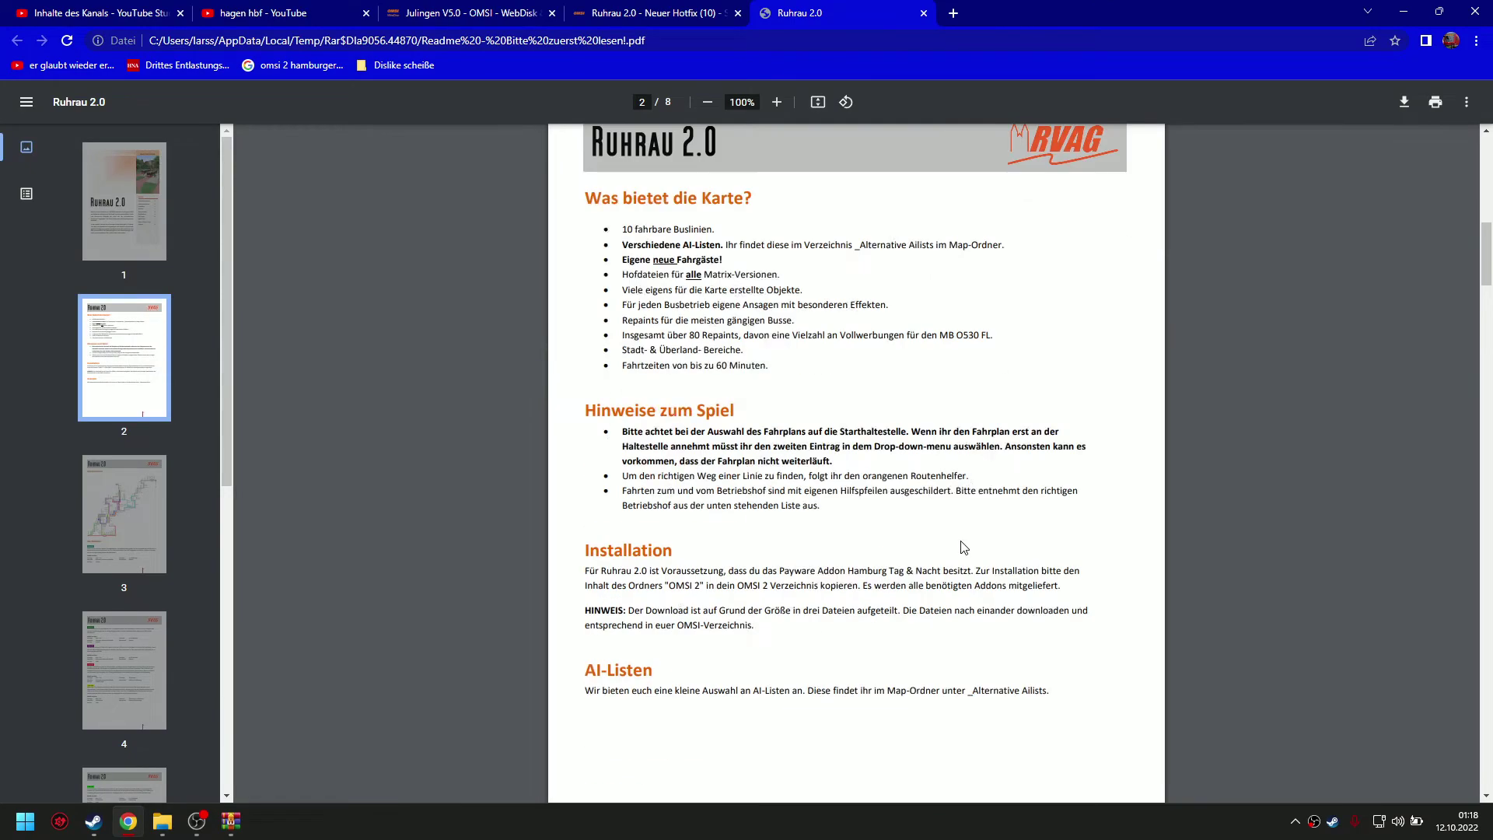
scroll(981, 531, "down", 20)
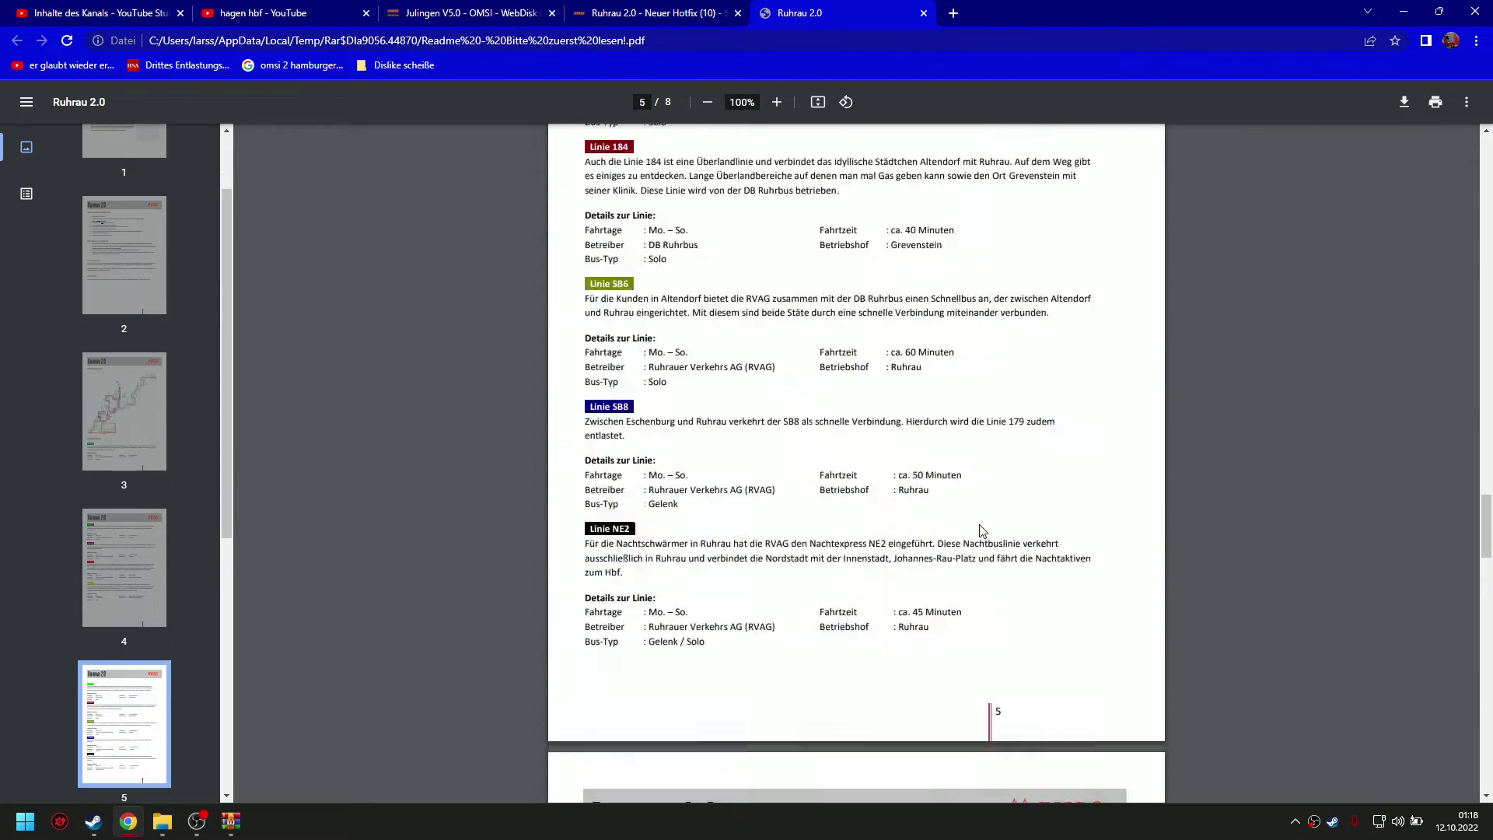
scroll(982, 528, "up", 7)
scroll(982, 528, "down", 15)
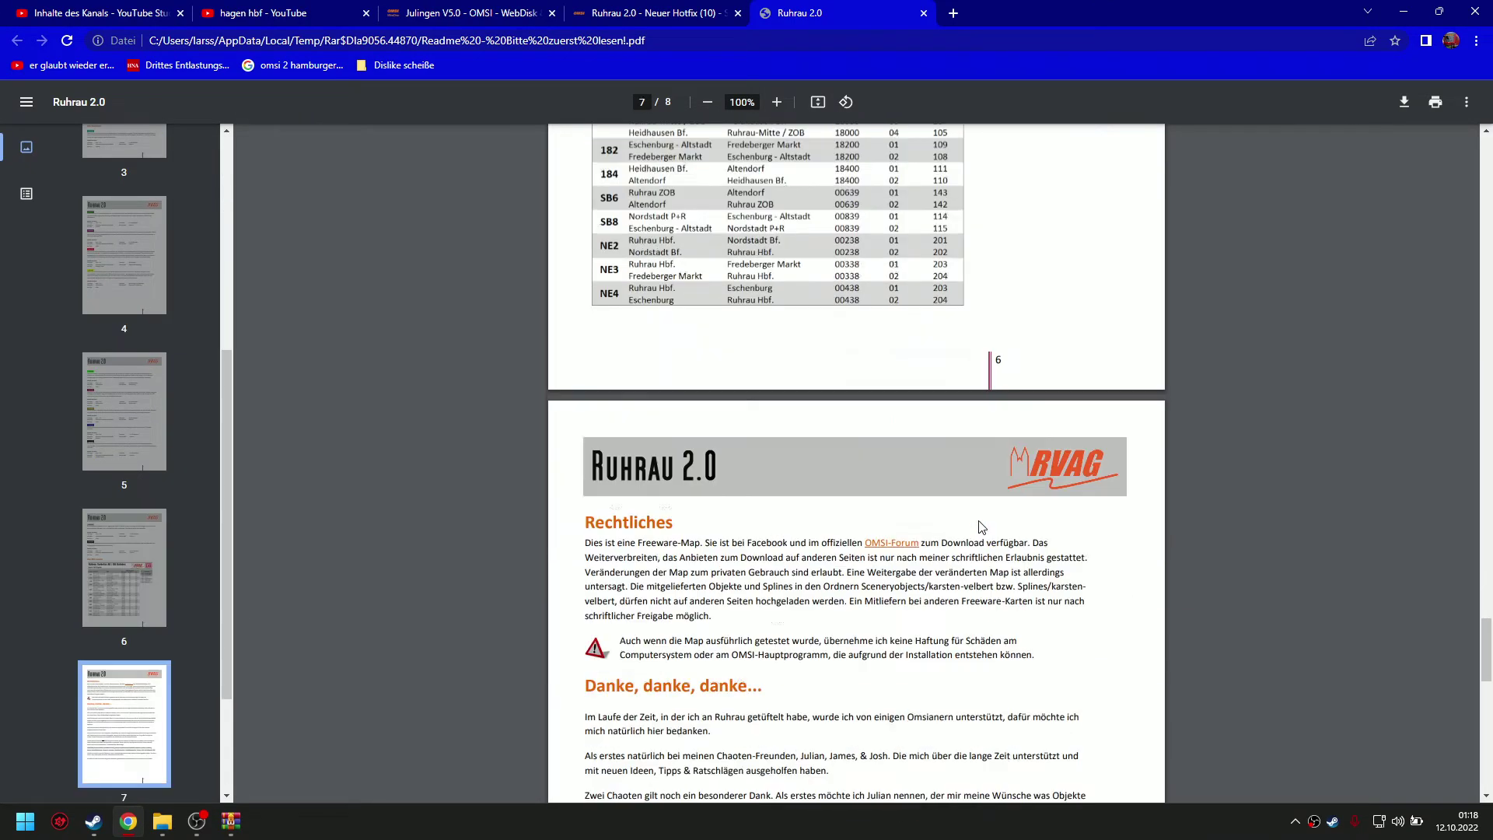
scroll(977, 520, "up", 10)
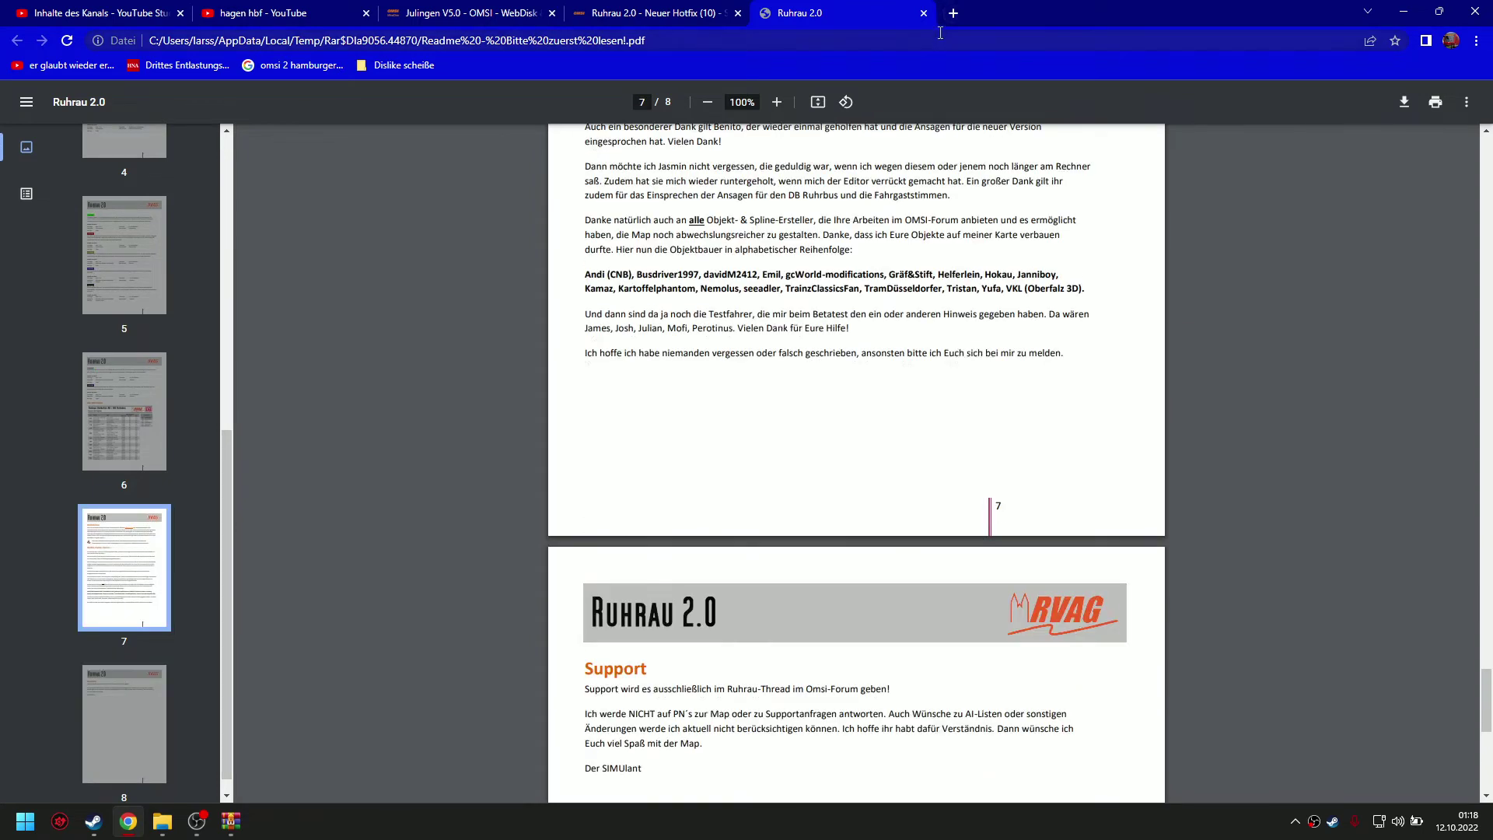
left_click(924, 14)
left_click(1403, 11)
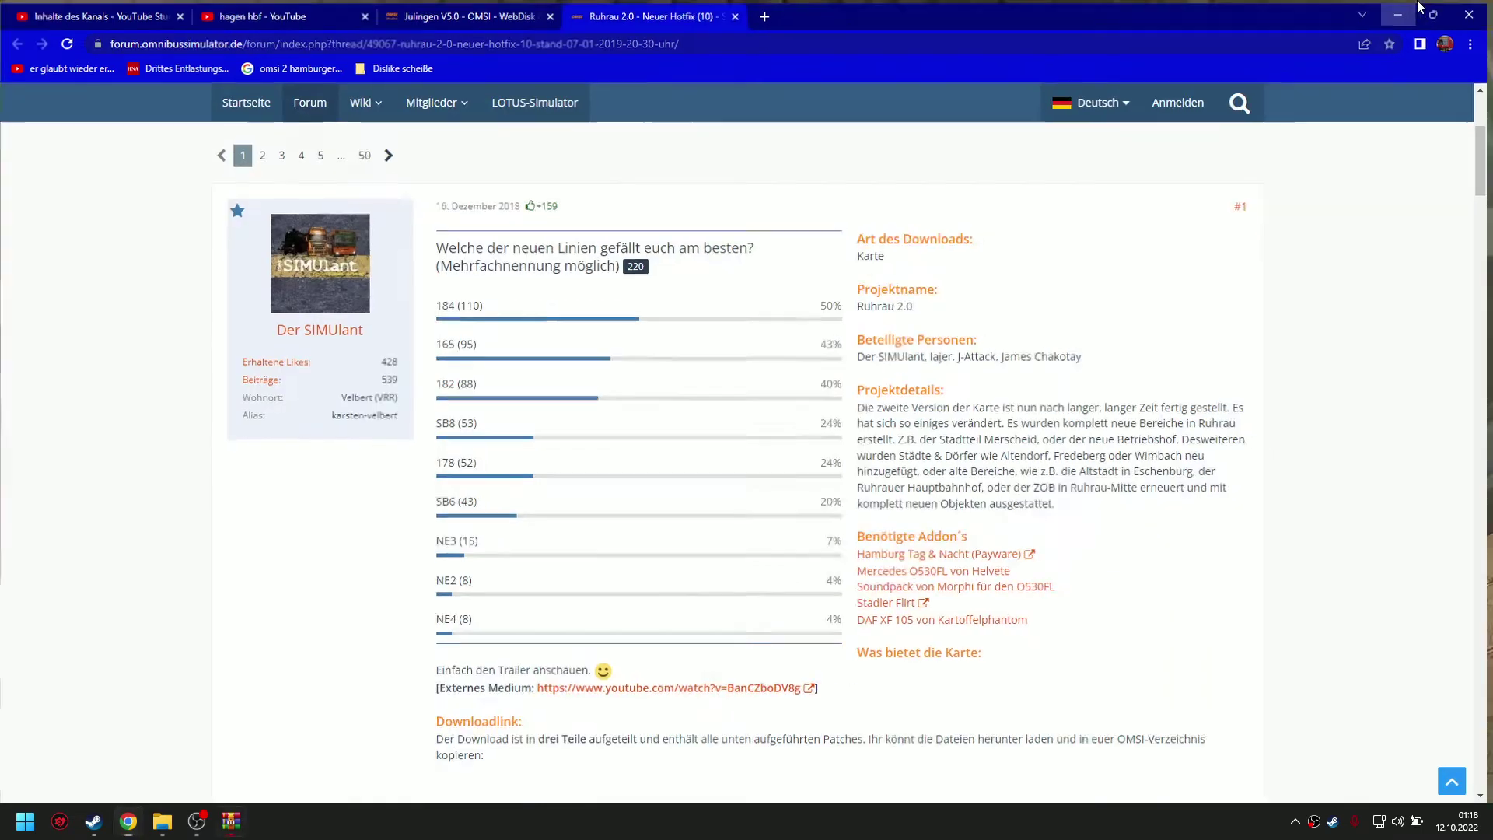
Open the Vehicles folder inside the archive's OMSI 2 folder and look over the included vehicle folders
double_click(379, 220)
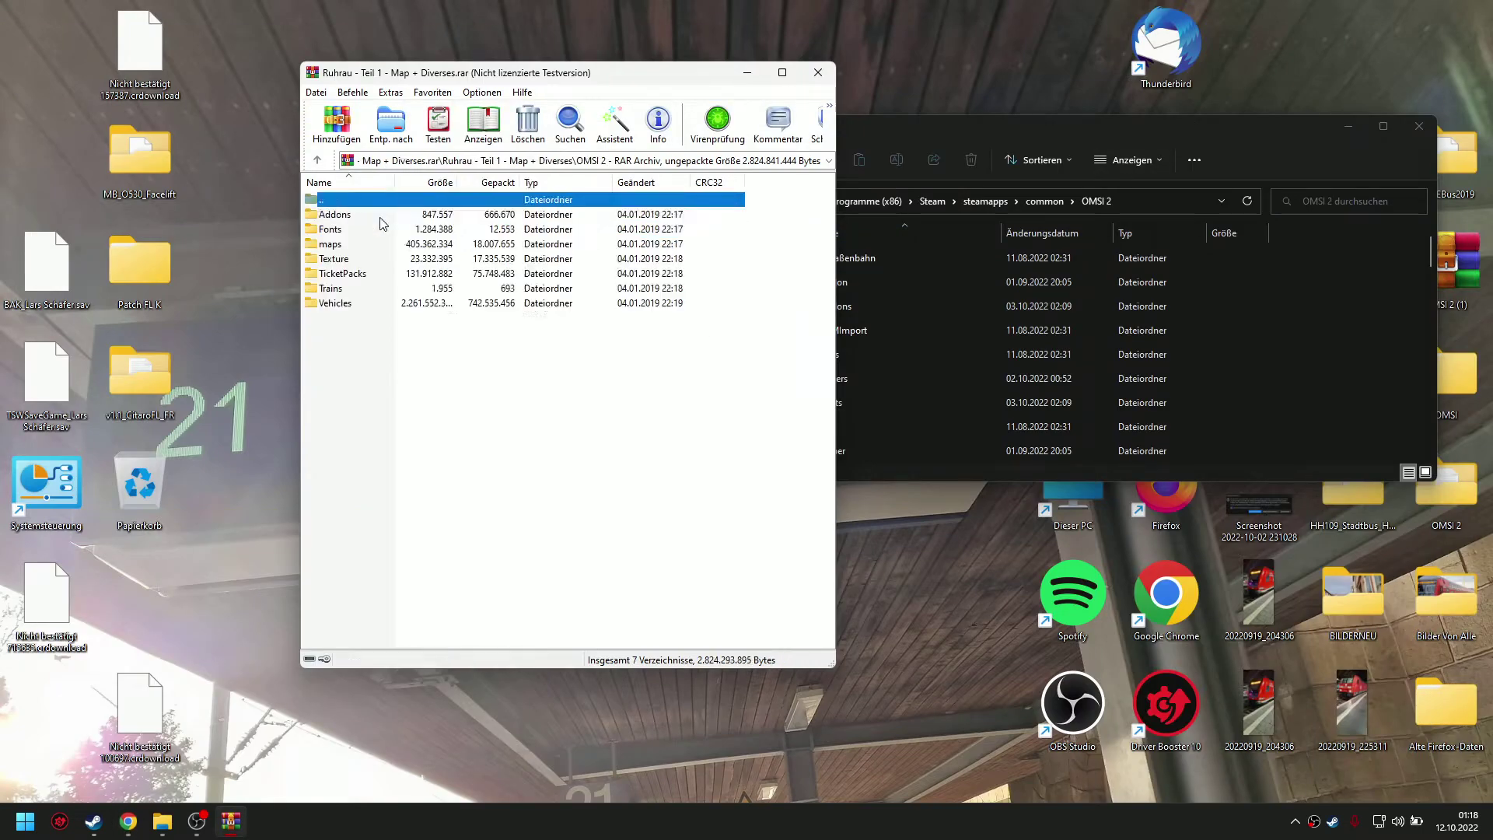
double_click(391, 316)
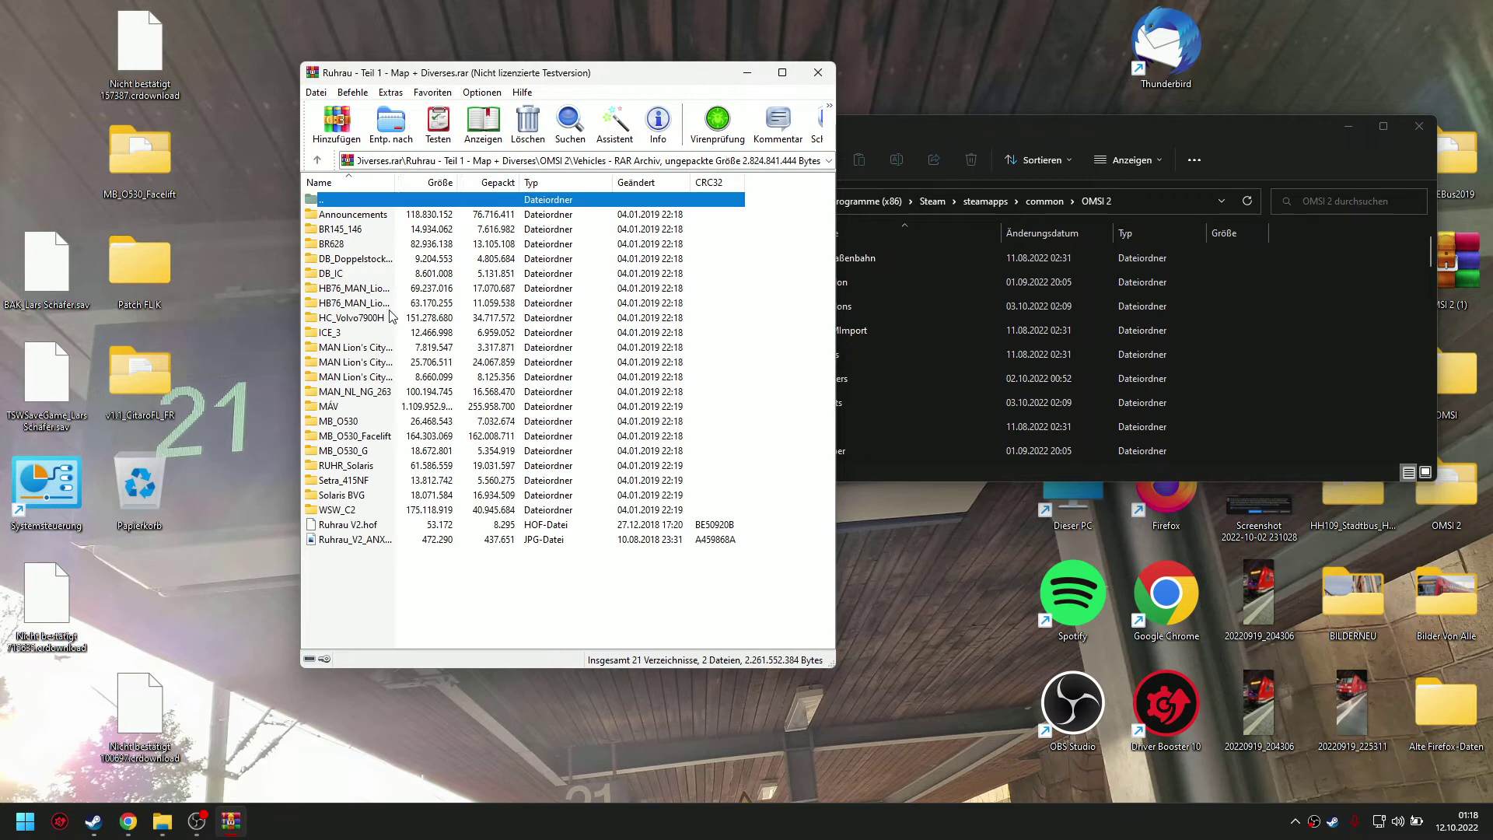
left_click(445, 513)
left_click(418, 498)
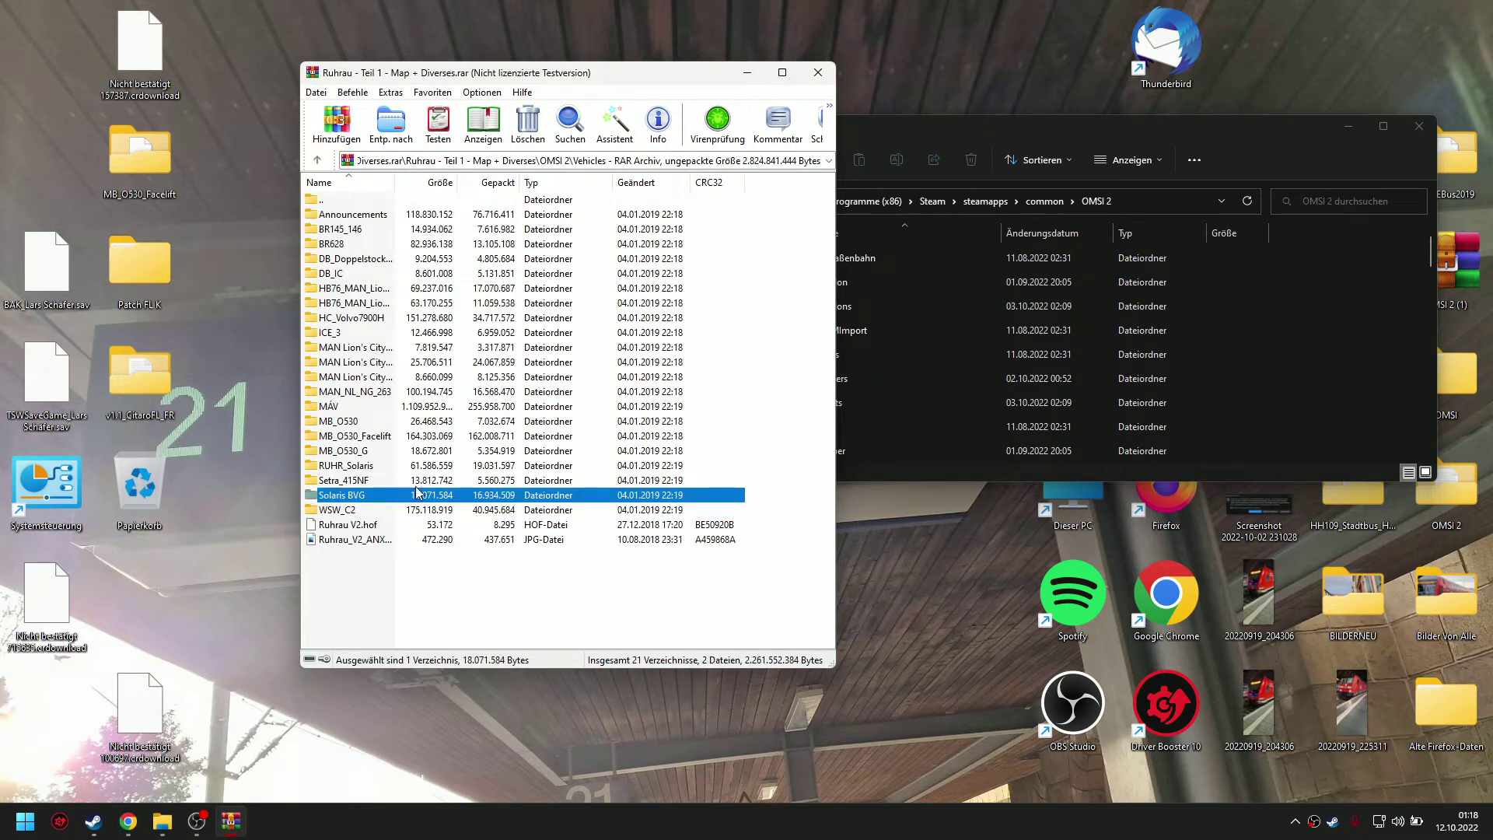
left_click(435, 480)
left_click(438, 452)
left_click(474, 411)
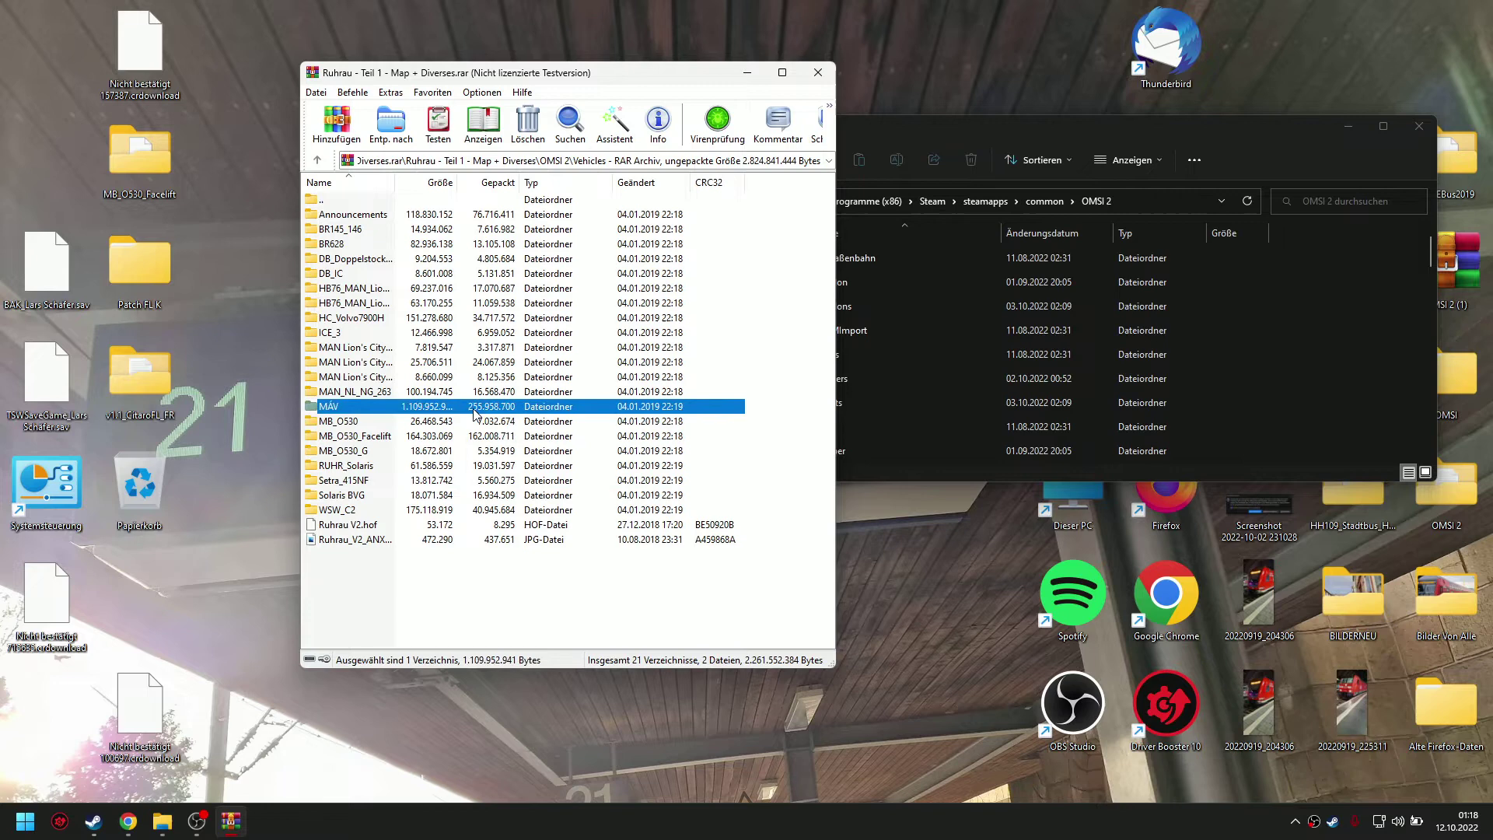
left_click(469, 606)
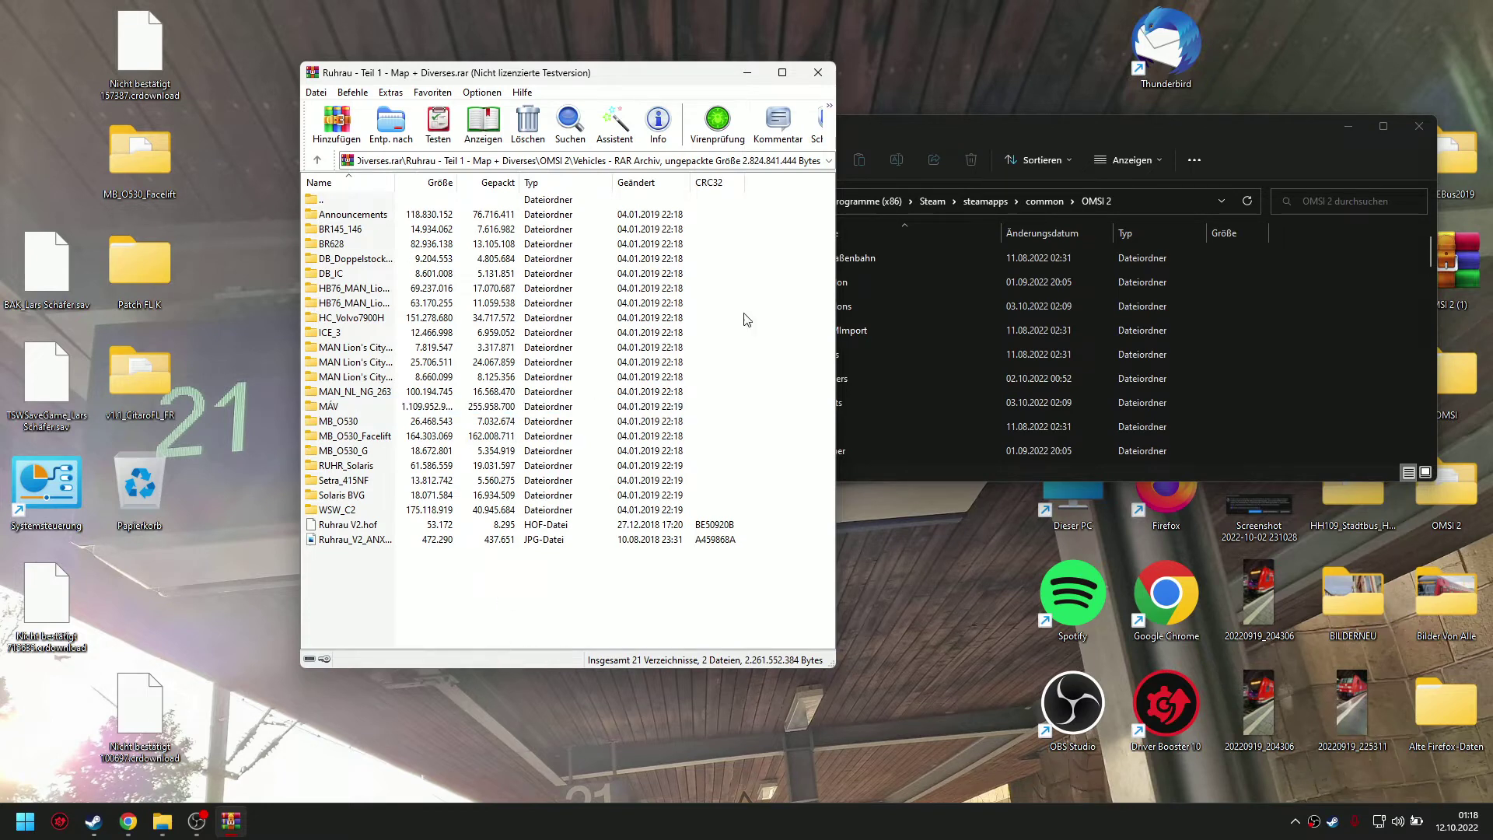
left_click(359, 363)
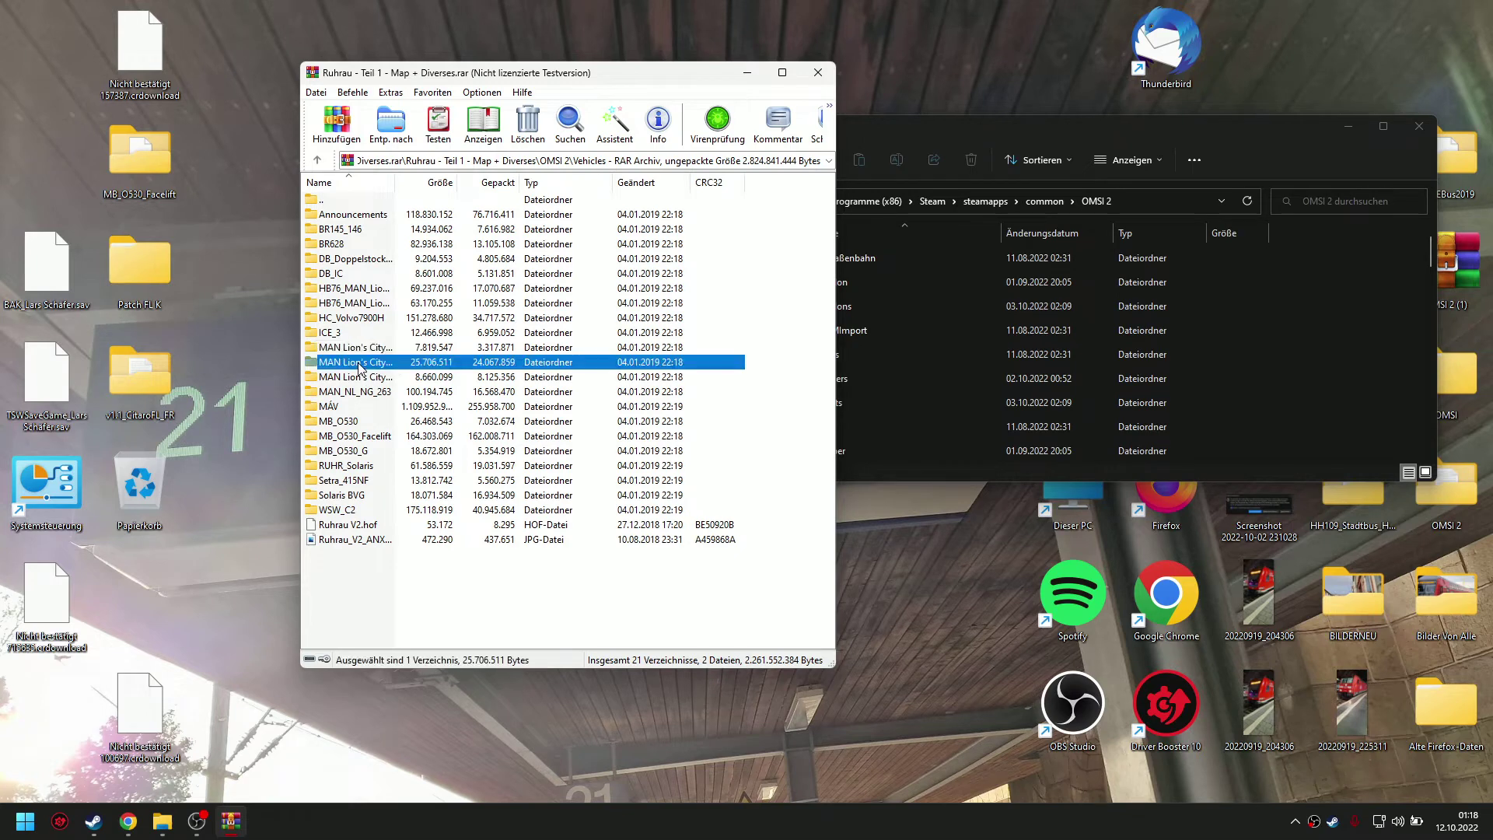
left_click(380, 378)
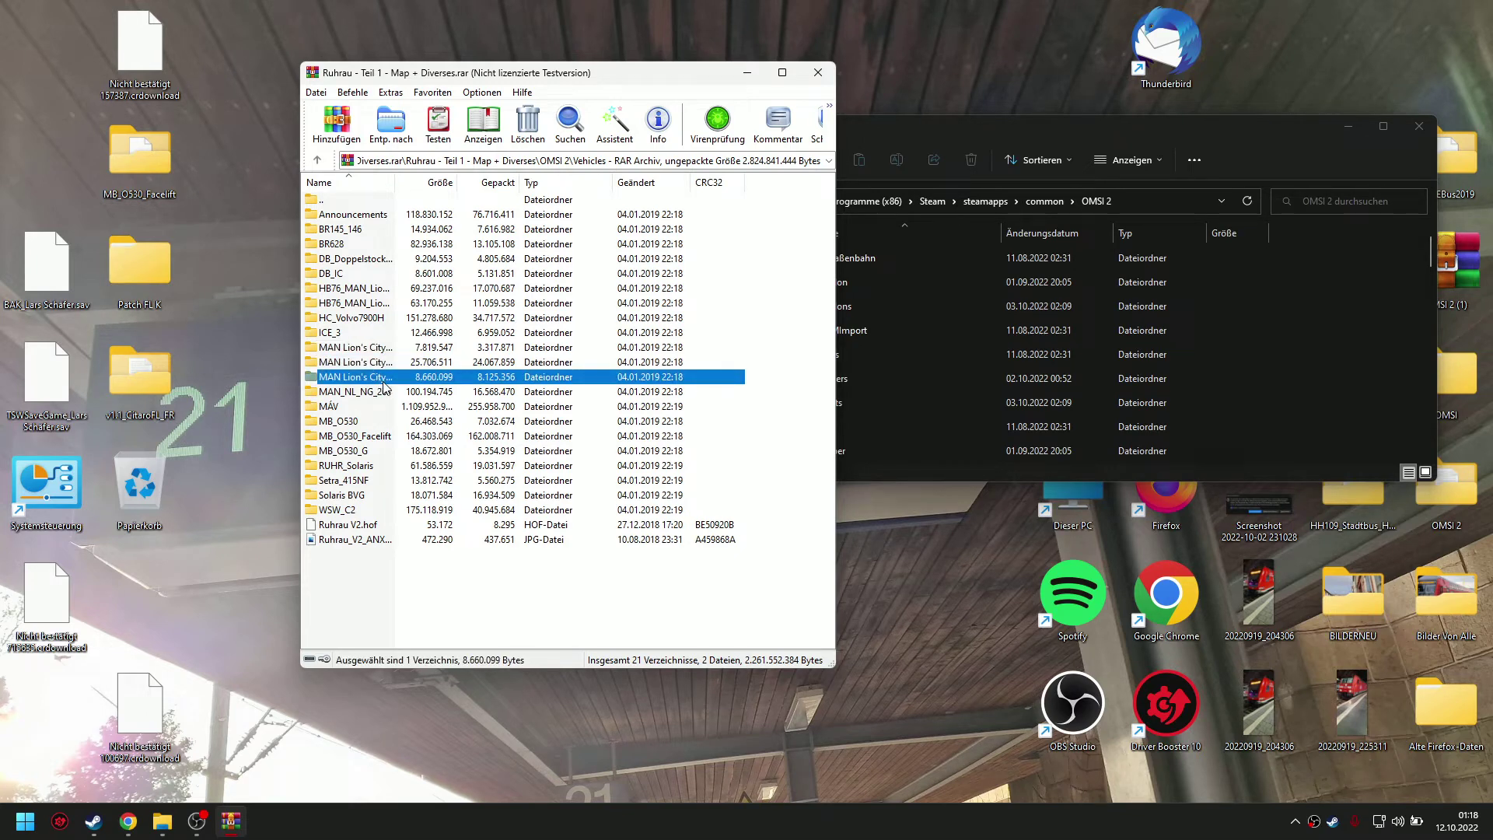
left_click(502, 496)
left_click(389, 406)
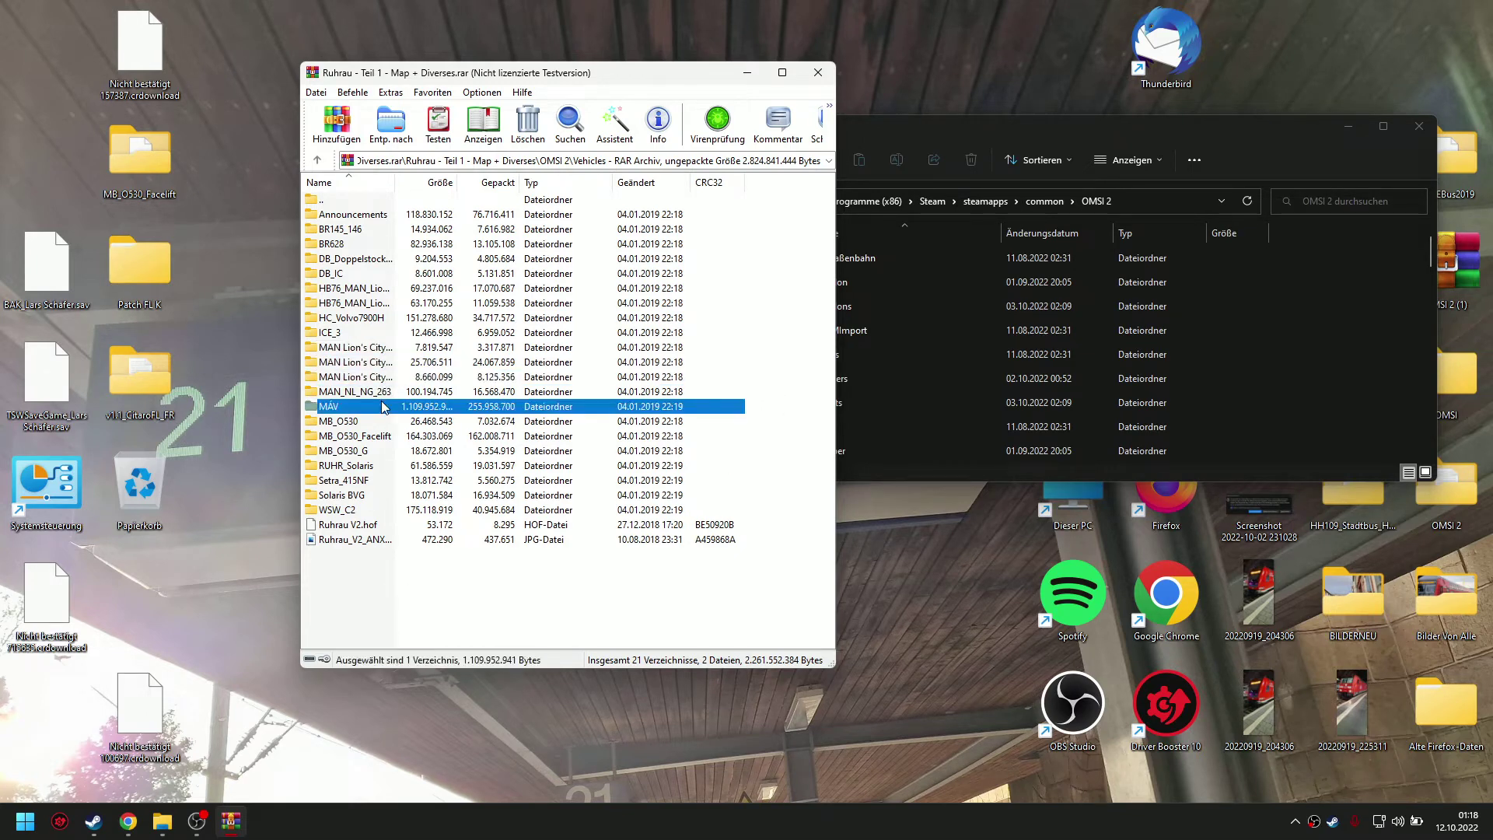
Select the vehicle folders from MAN_NL_NG_263 through RUHR_Solaris, plus Solaris BVG and WSW_C2
left_click(380, 396)
left_click(394, 406, "shift")
left_click(386, 424, "shift")
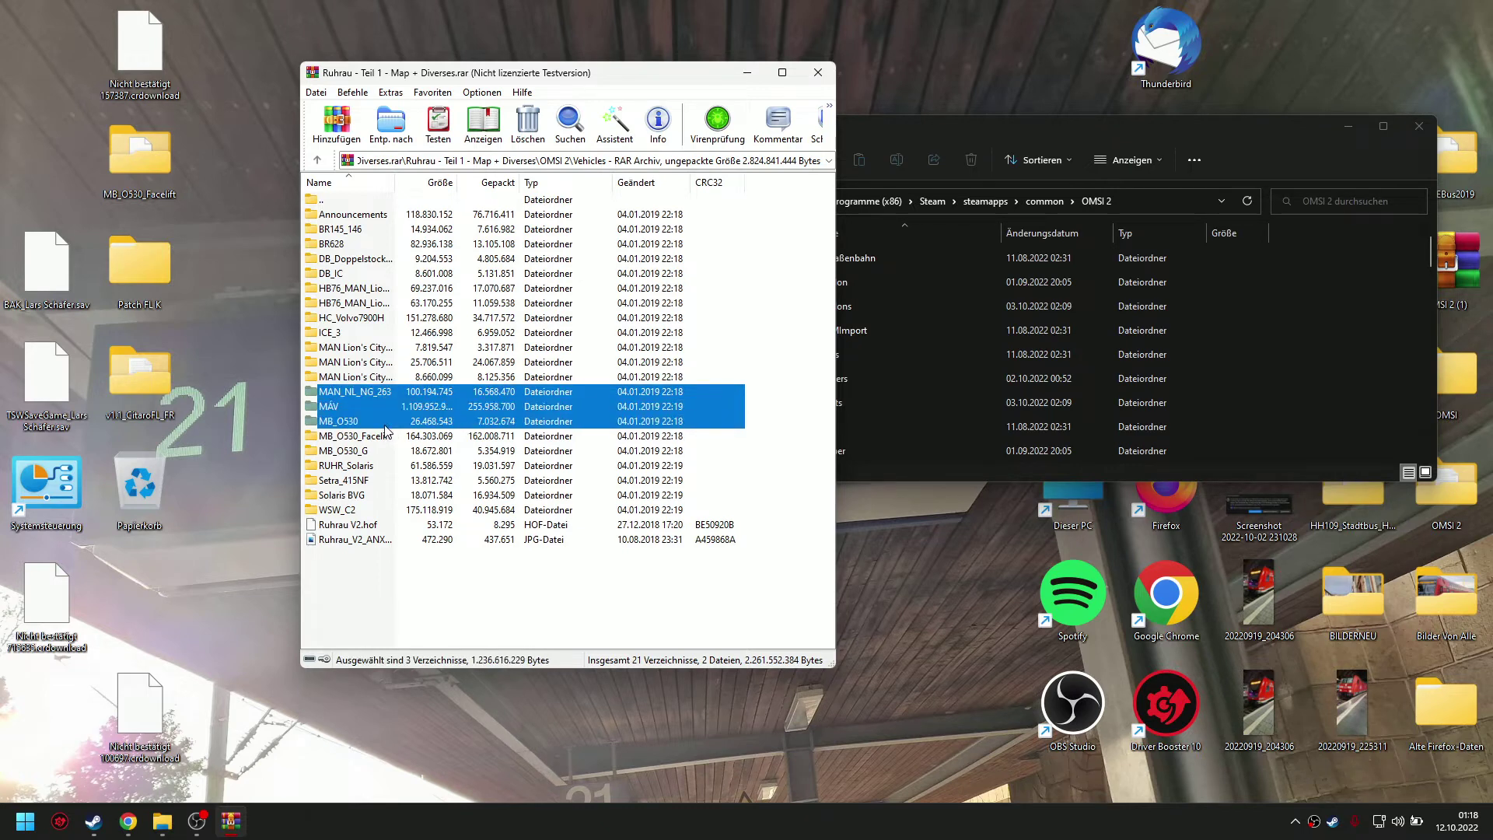
left_click(398, 437, "shift")
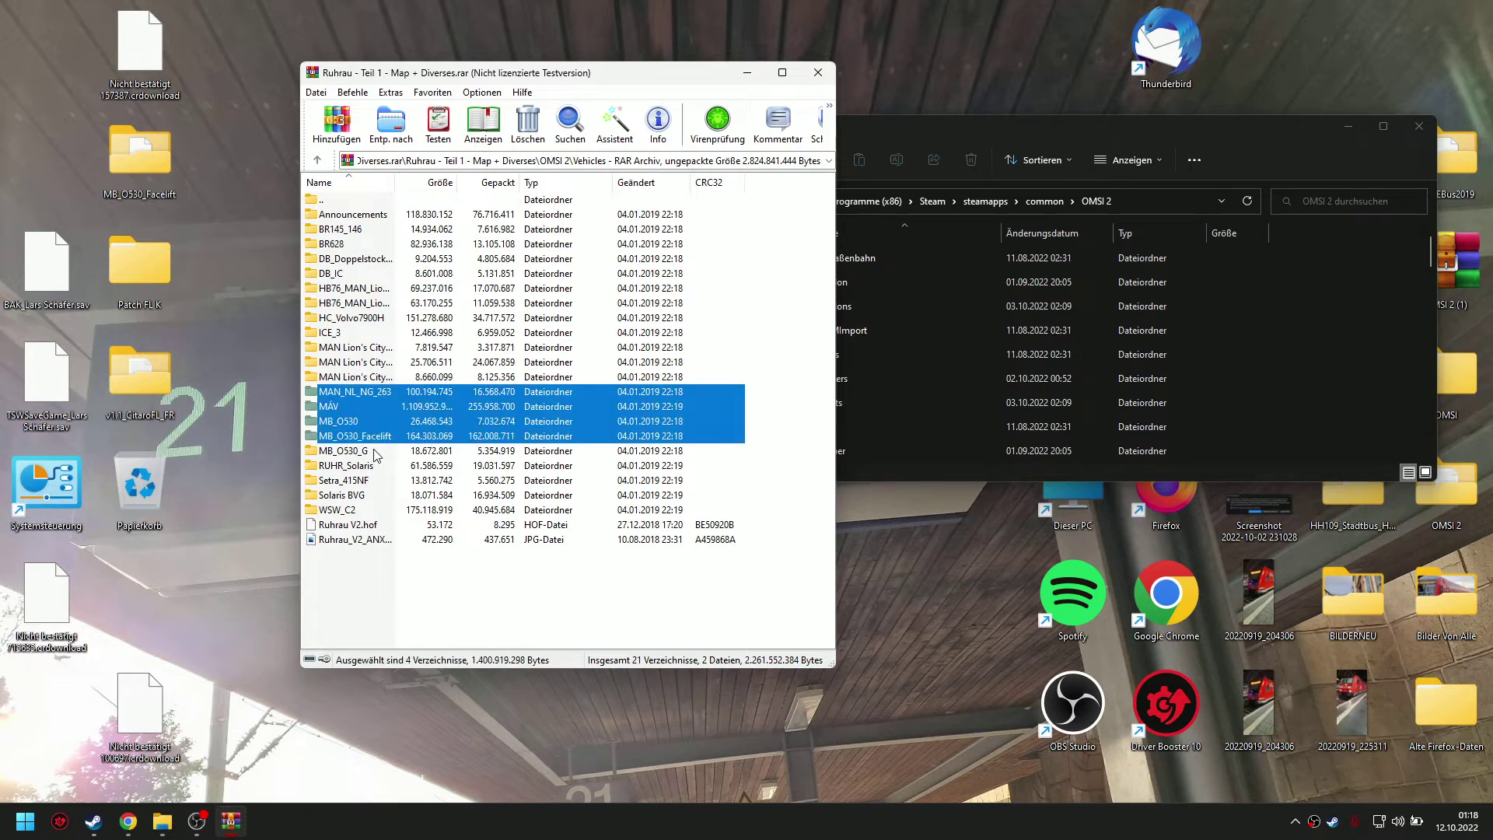
left_click(376, 451, "shift")
left_click(385, 467, "shift")
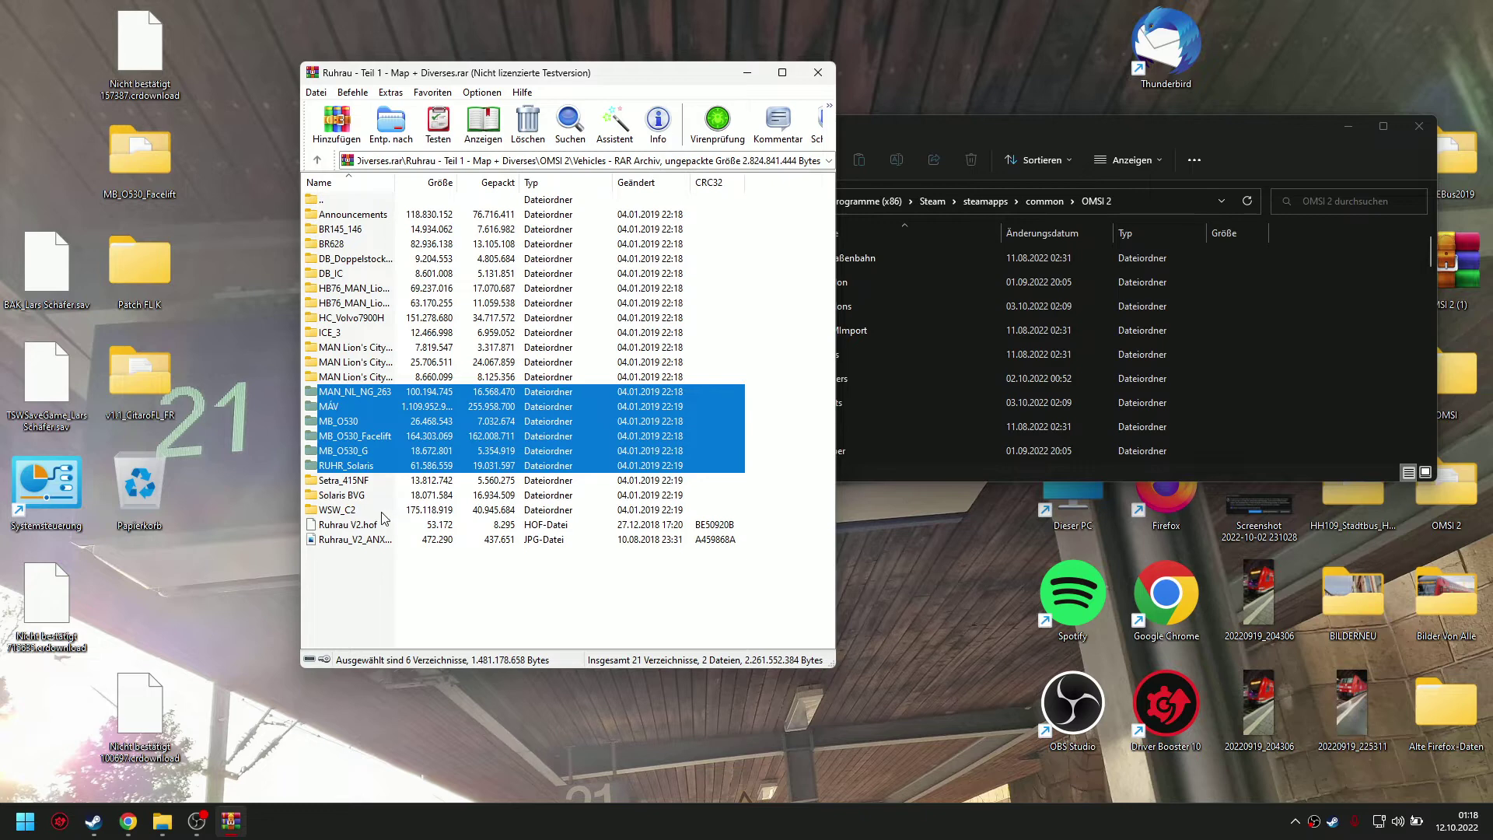
left_click(383, 512, "ctrl")
left_click(380, 497, "ctrl")
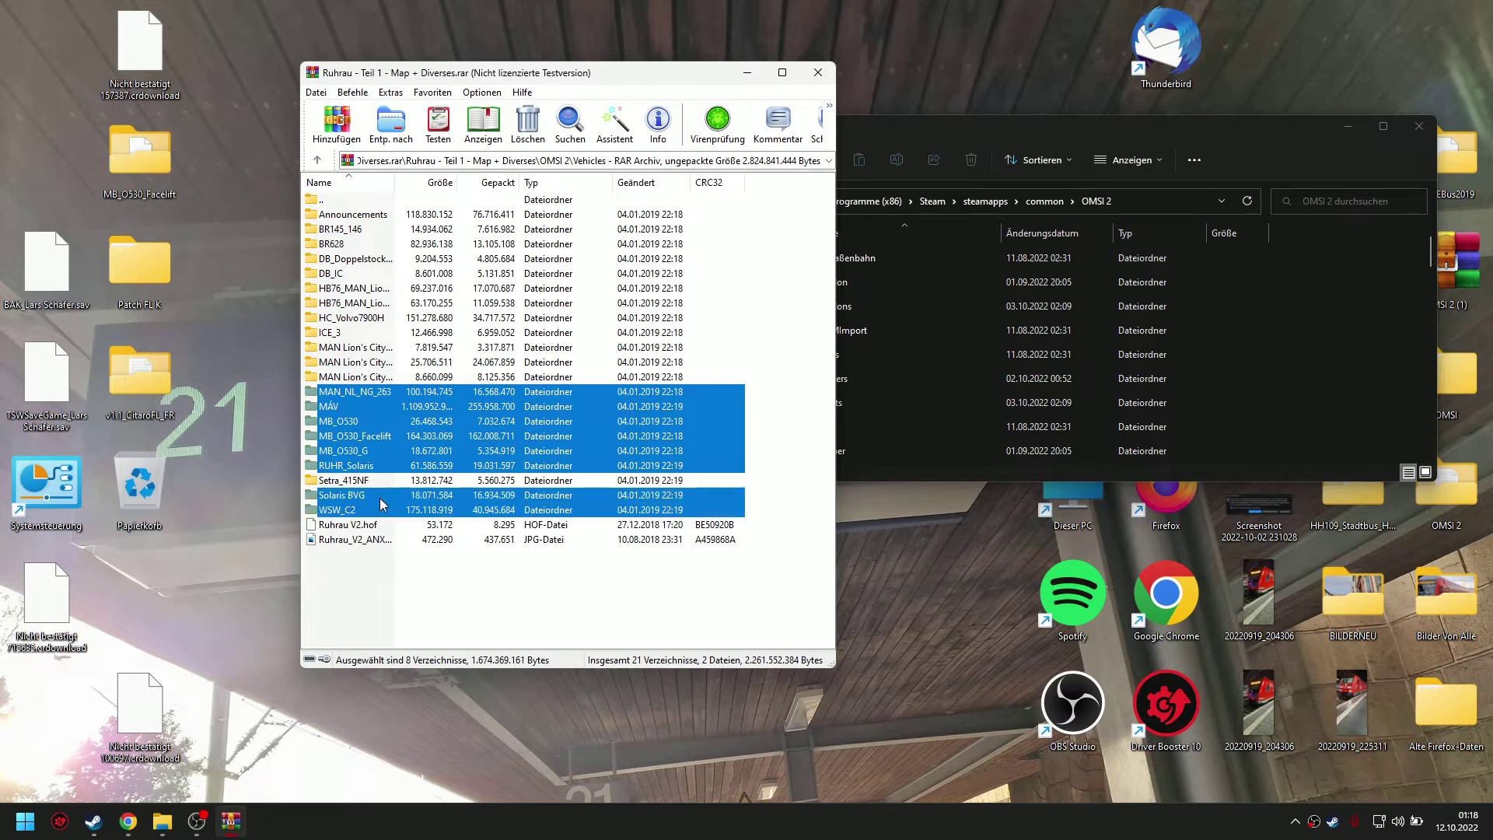
Add the Announcements, BR145_146, BR628, DB_Doppelstock and DB_IC folders to the selection
left_click(379, 216, "ctrl")
left_click(379, 231, "ctrl")
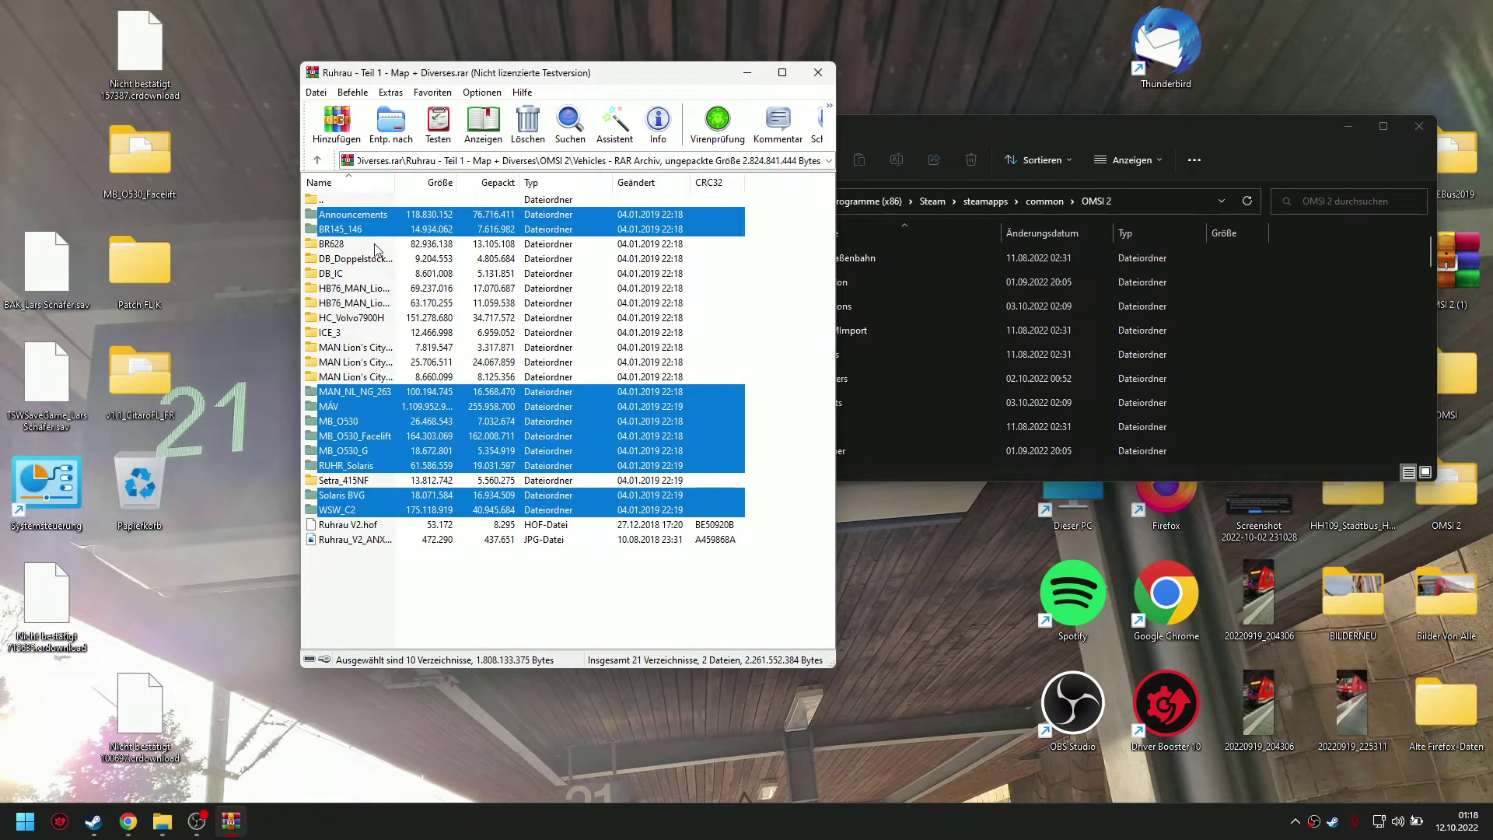
left_click(379, 245, "ctrl")
left_click(379, 260, "ctrl")
left_click(377, 274, "ctrl")
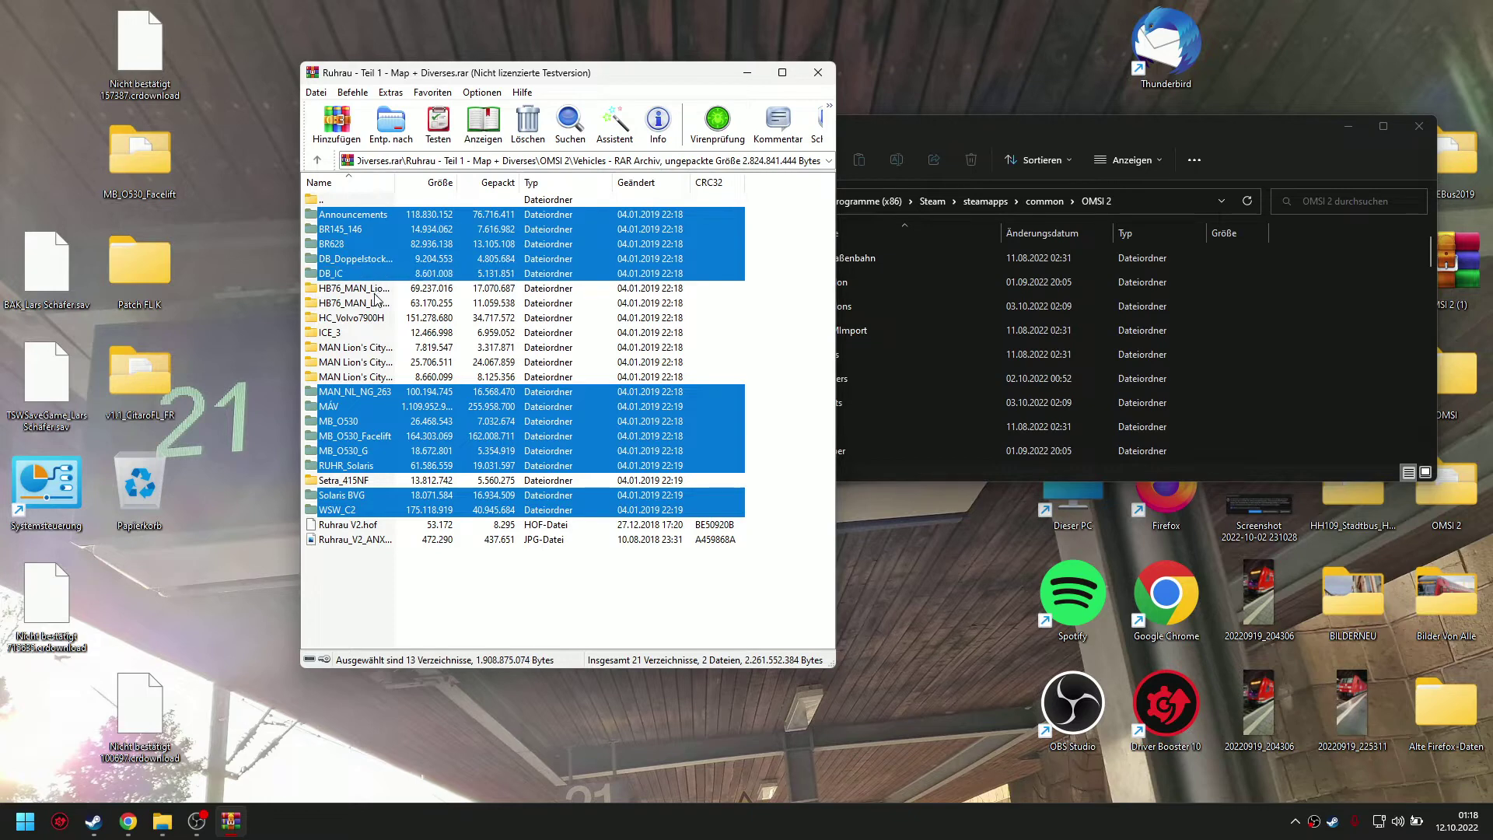
Add HC_Volvo7900H and ICE_3 to the selection without the HB76 and MAN Lion's City folders, and move the OMSI 2 folder window aside
left_click(372, 307, "ctrl")
left_click(373, 306, "ctrl")
left_click(360, 318, "ctrl")
left_click(360, 335, "ctrl")
left_click(366, 347, "ctrl")
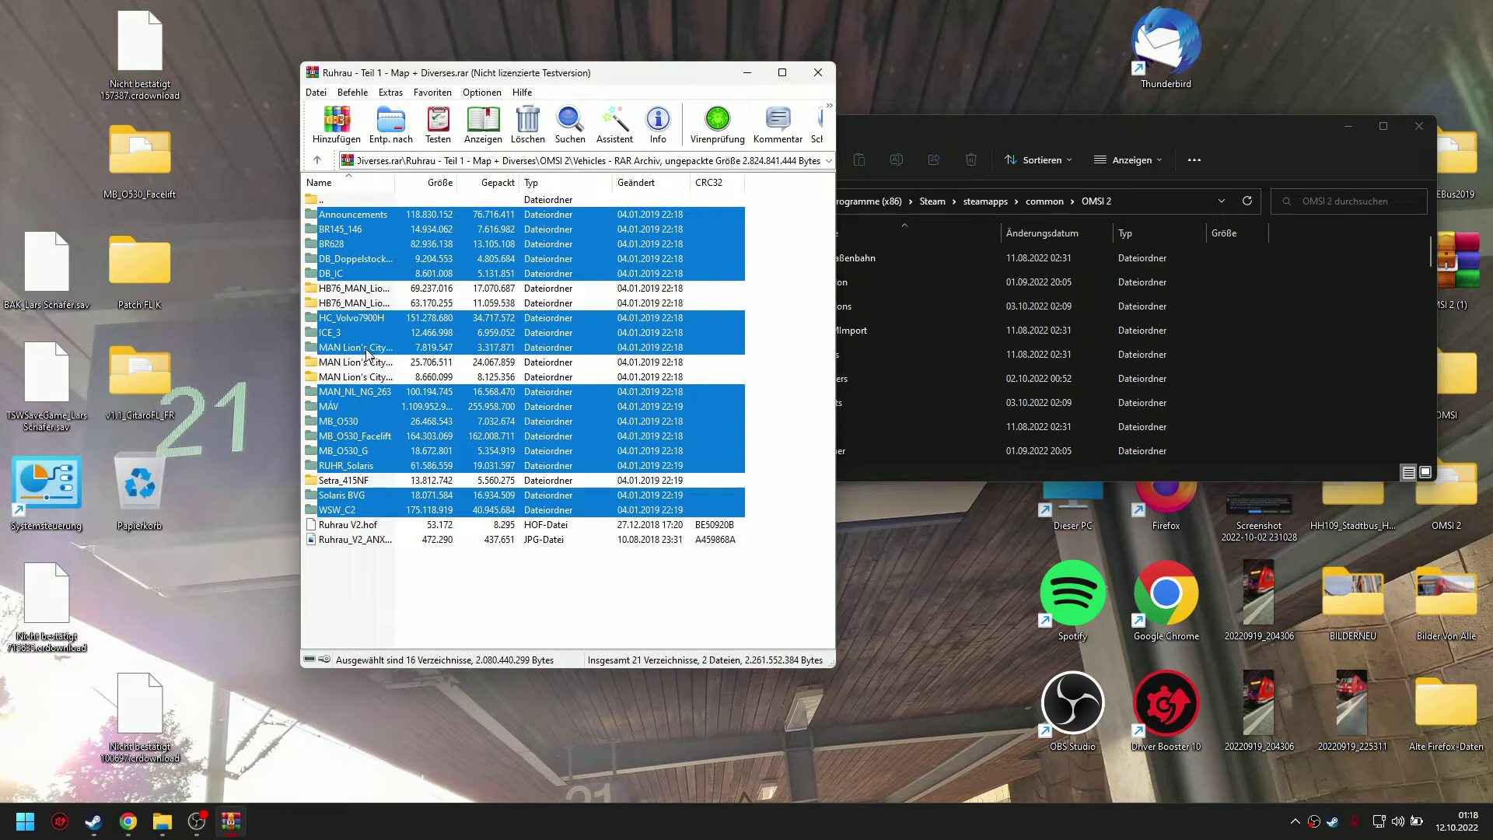
left_click(367, 347, "ctrl")
left_click_drag(902, 128, 959, 122)
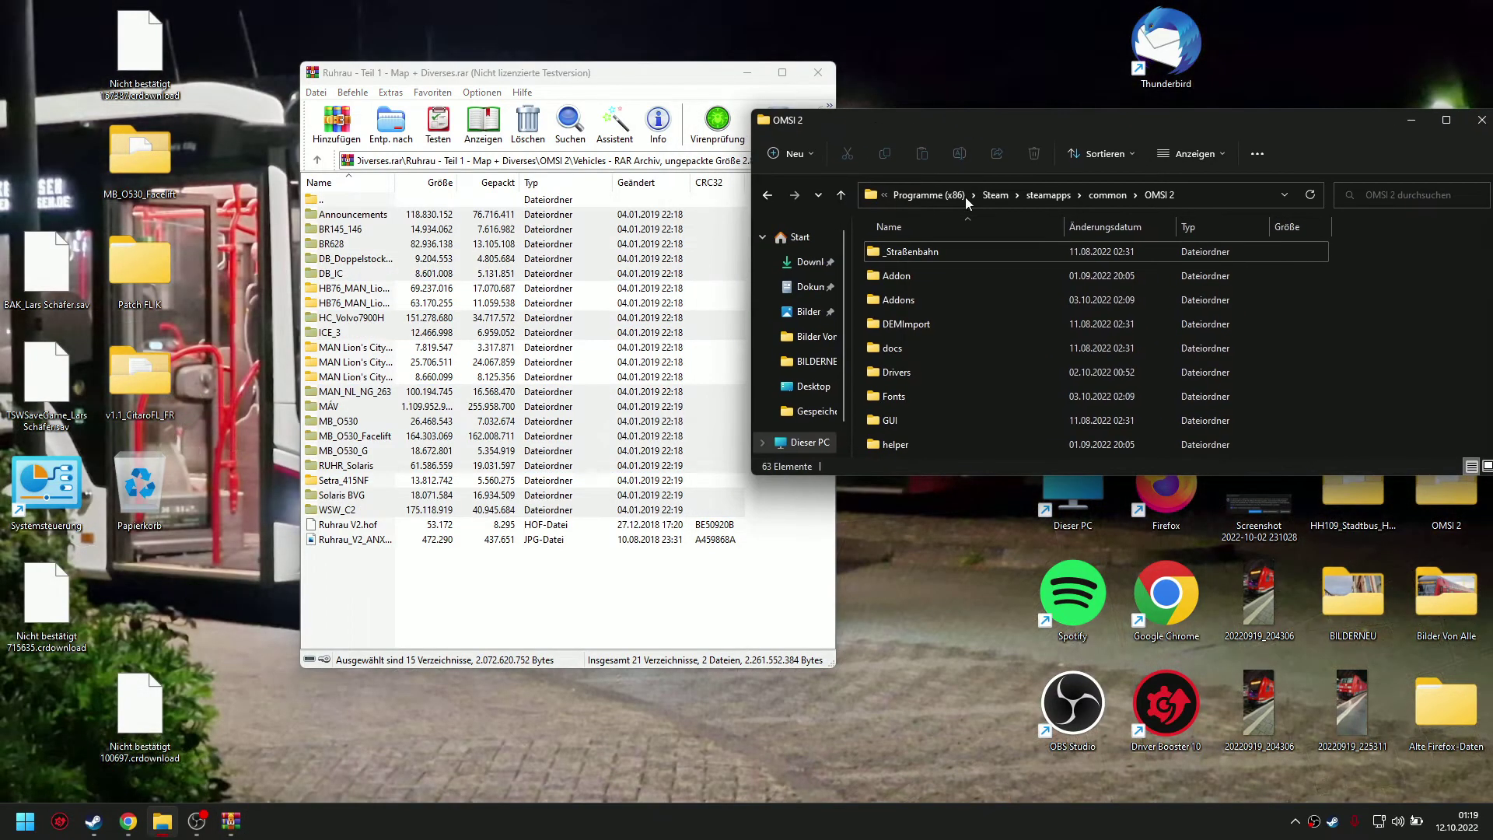
Extract the selected vehicle folders into the Vehicles folder of the OMSI 2 game directory, replacing the existing files
double_click(949, 332)
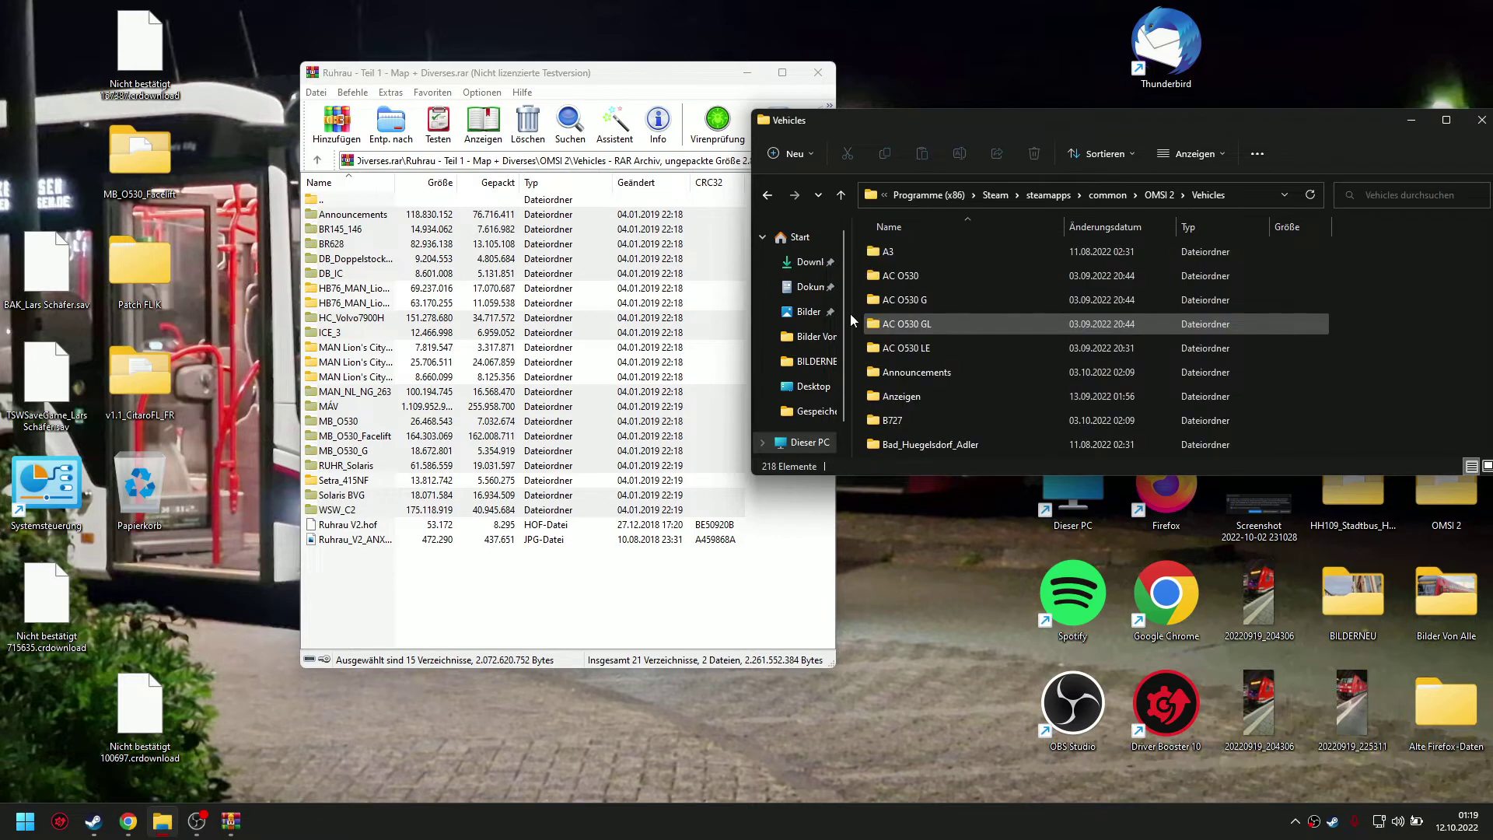
left_click_drag(371, 271, 1407, 451)
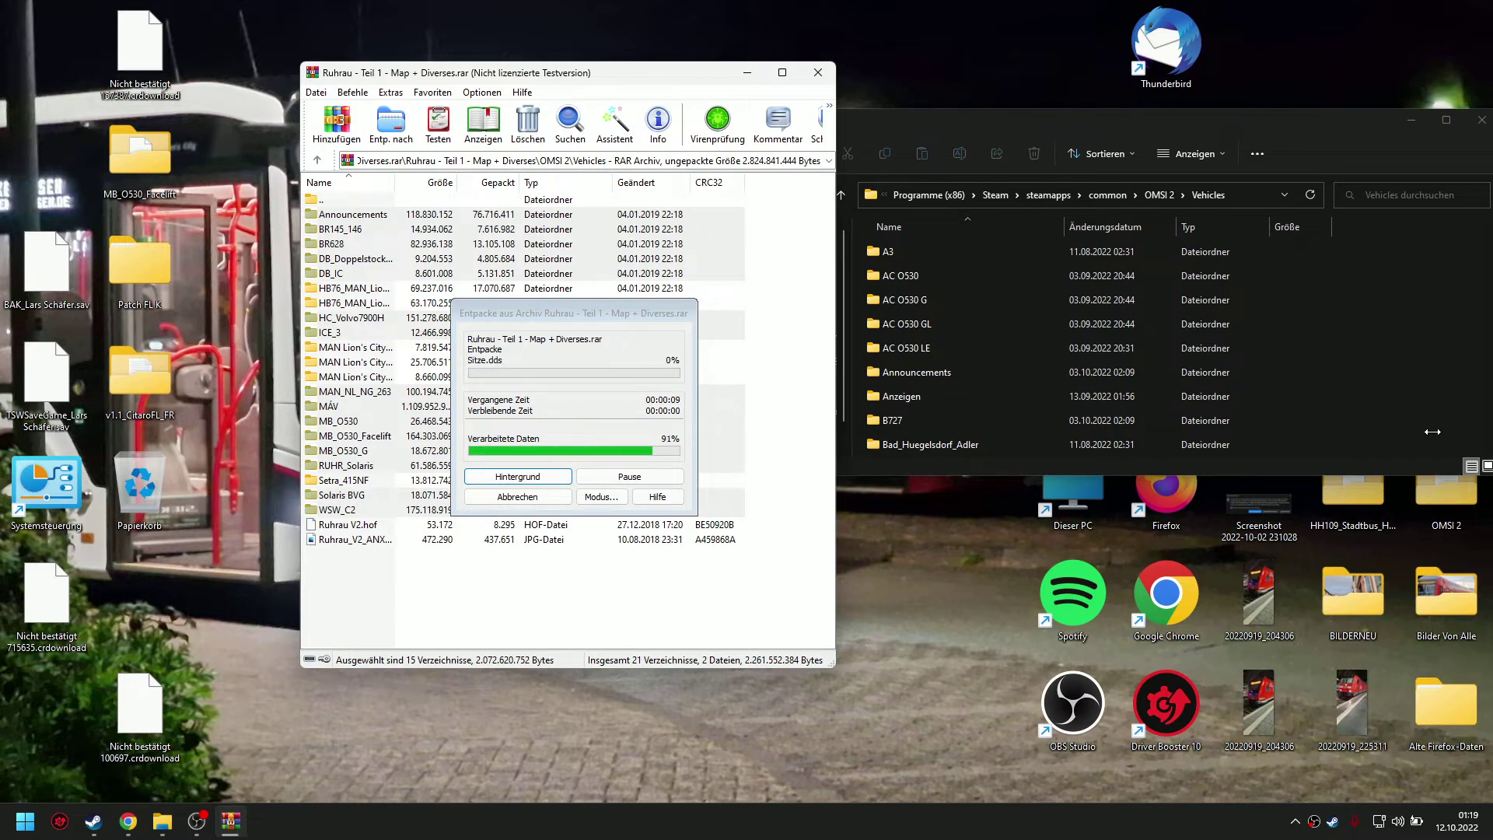
left_click(1437, 422)
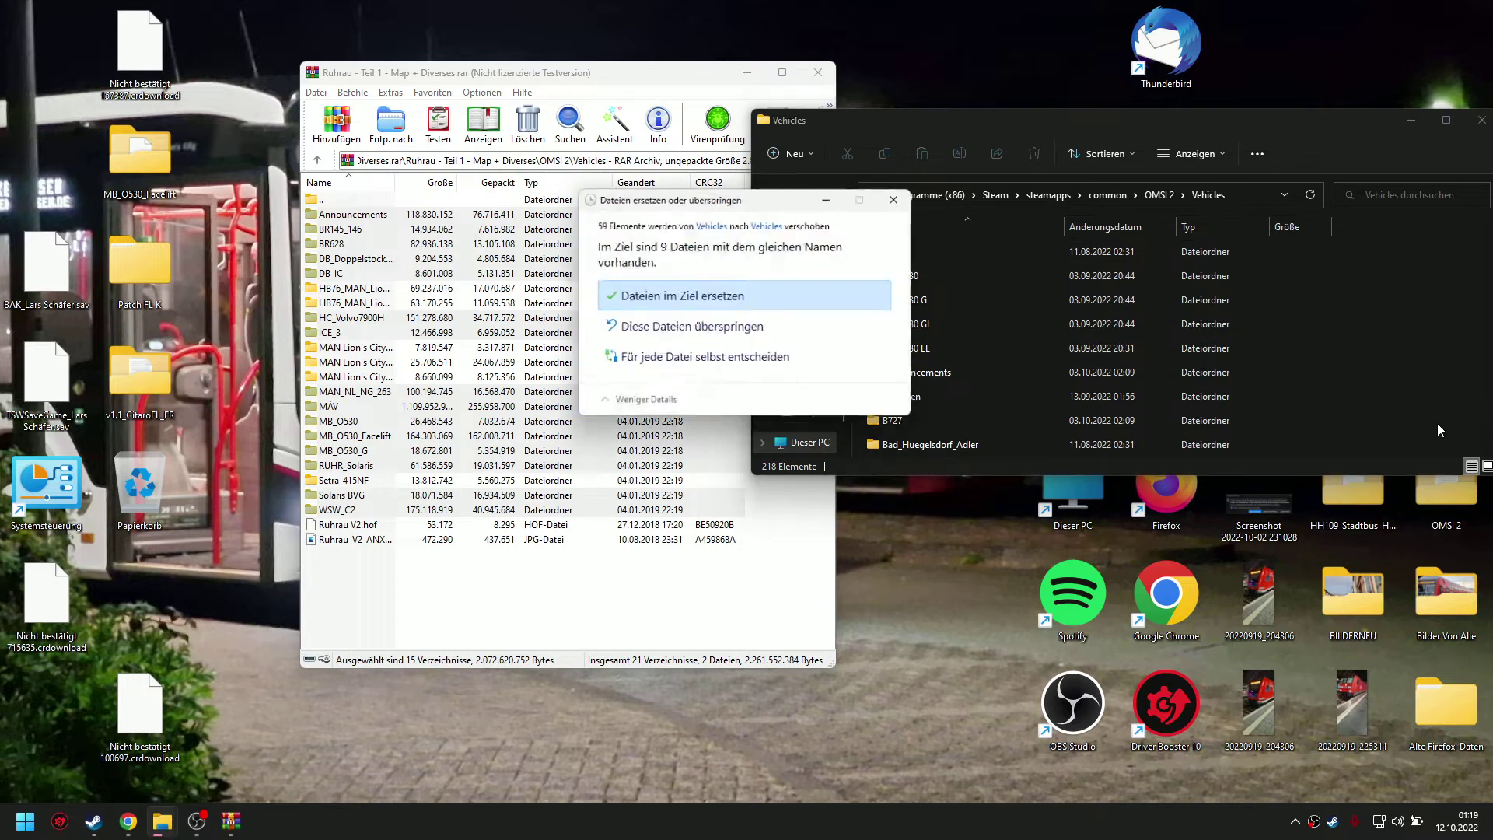
left_click(749, 296)
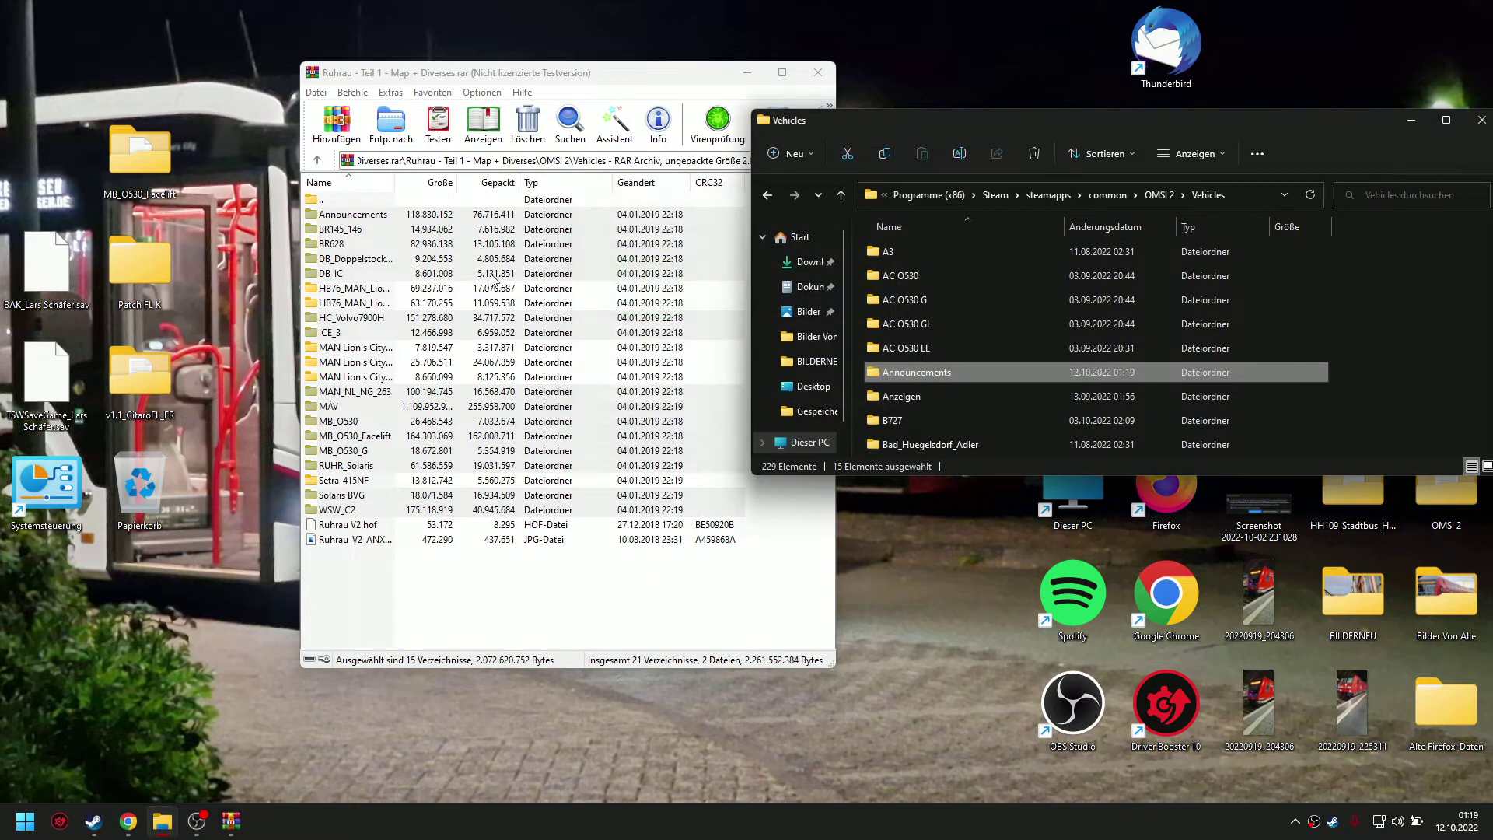
Copy the Fonts folder from the archive's OMSI 2 folder into the game's OMSI 2 folder
left_click(316, 160)
double_click(347, 220)
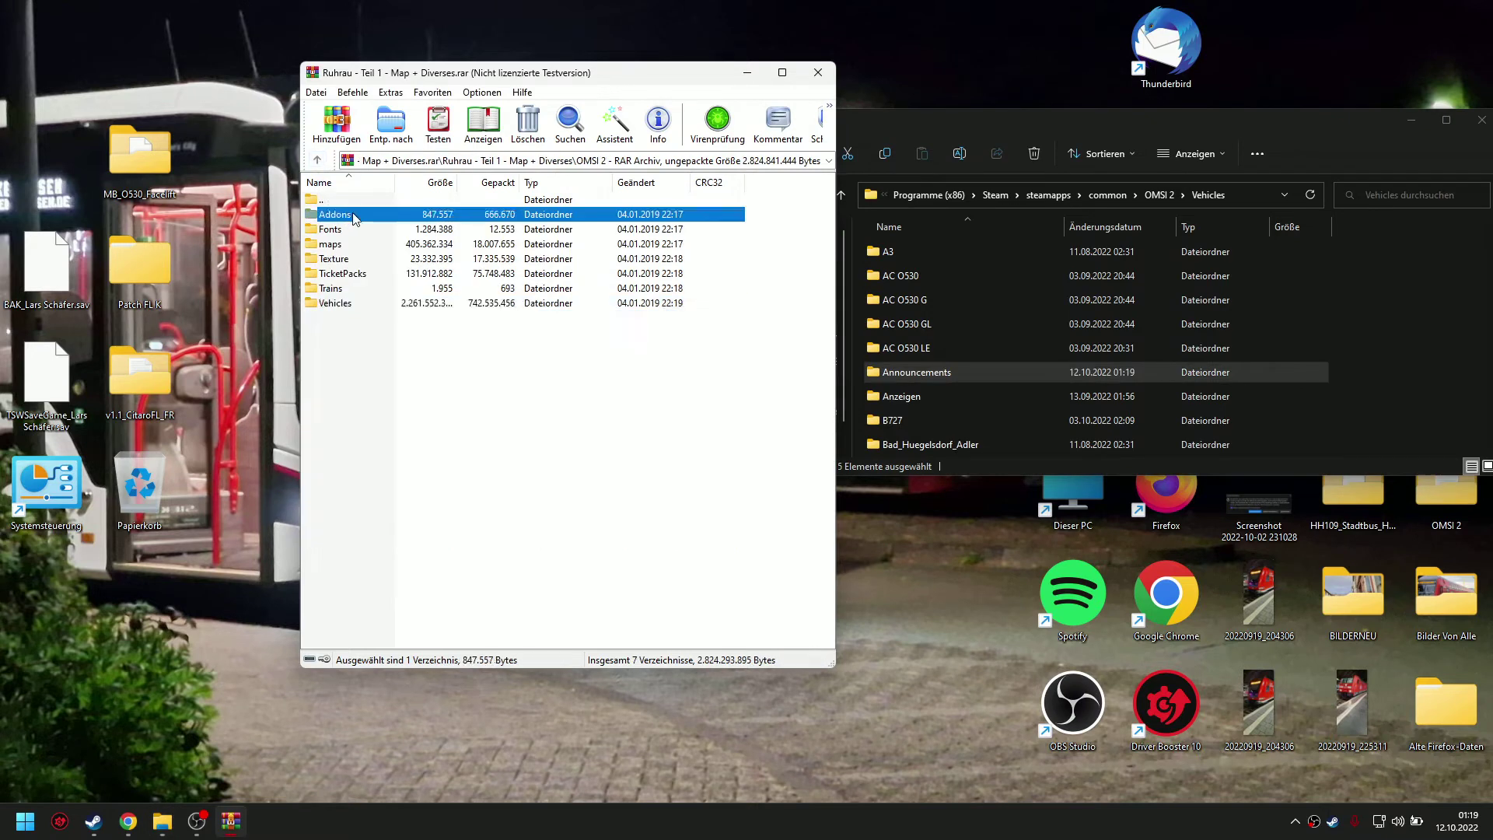
left_click(317, 161)
left_click(338, 229)
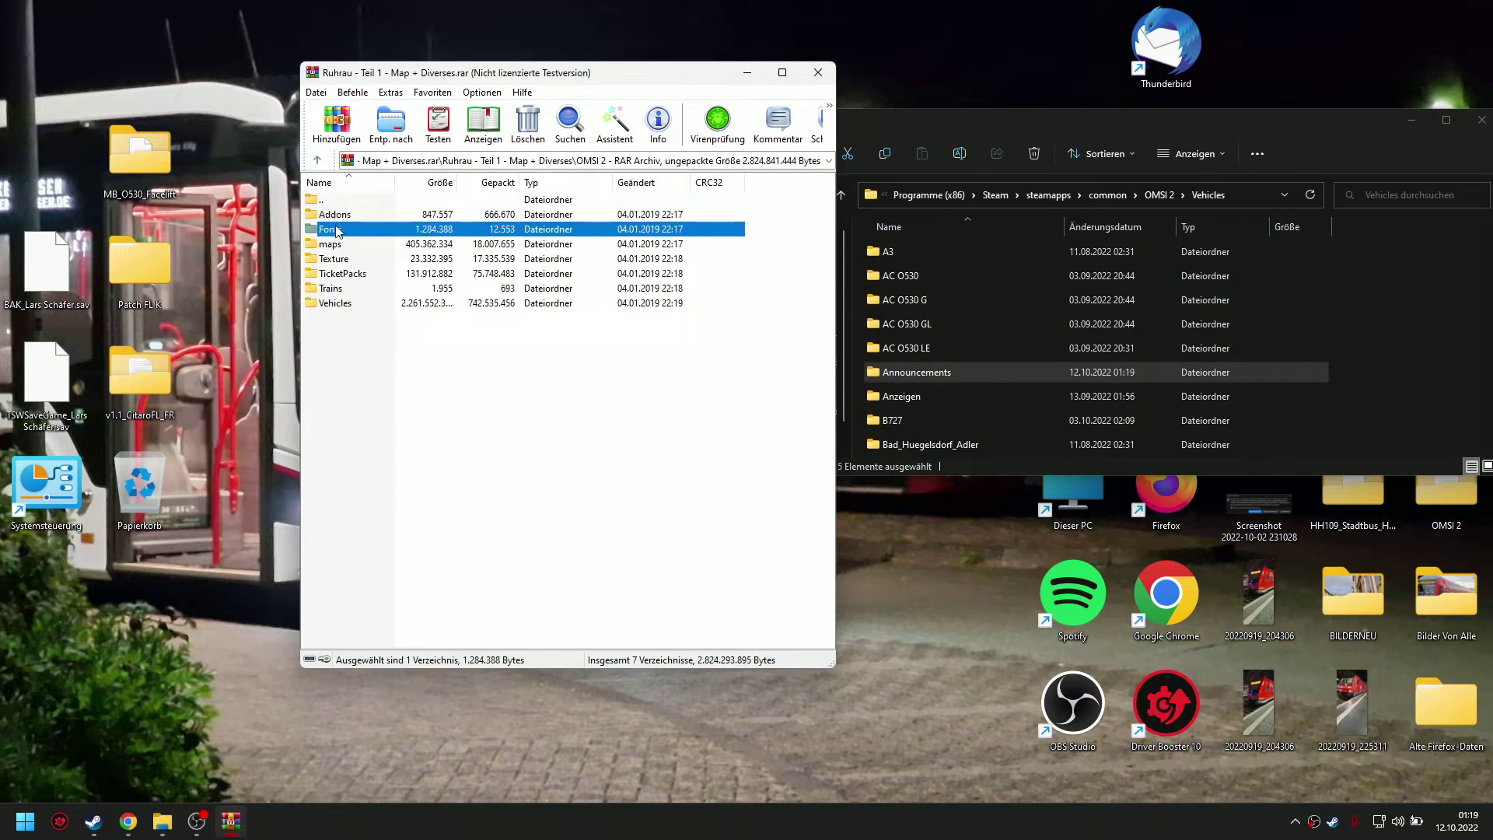
left_click(1160, 195)
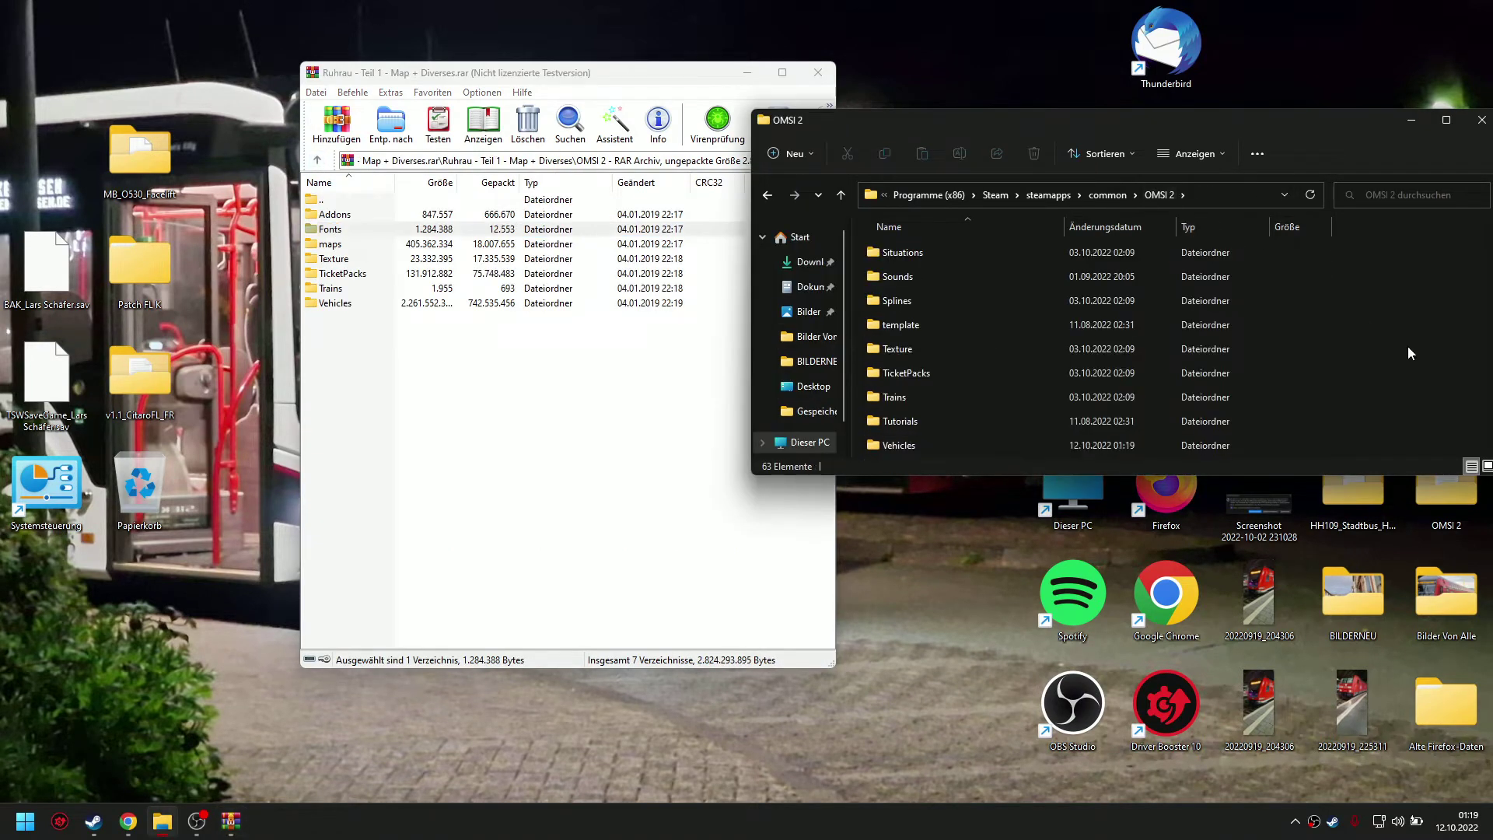
left_click_drag(357, 227, 733, 308)
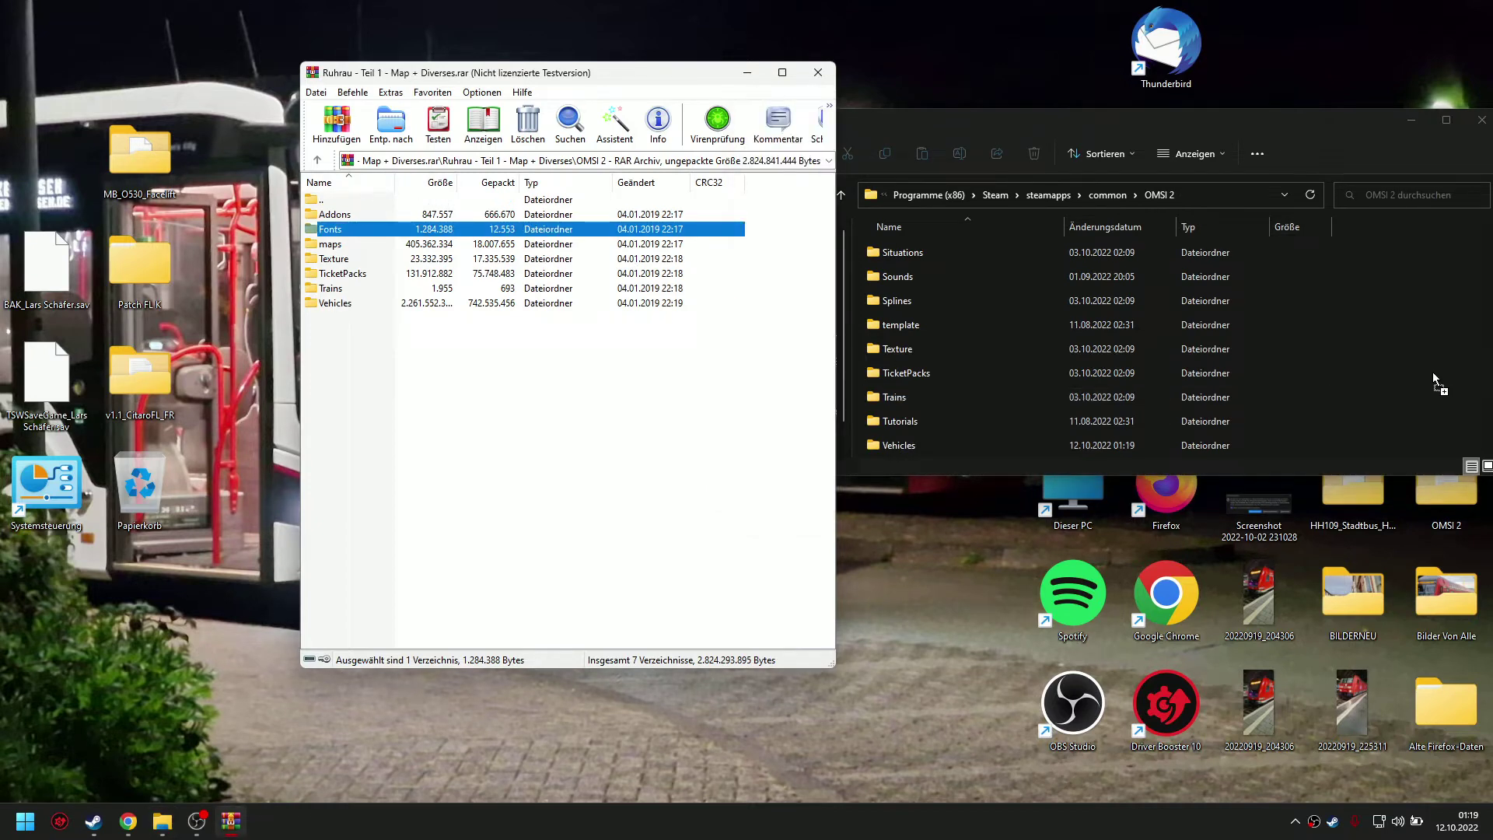
left_click_drag(1436, 381, 1436, 381)
Copy the Ruhrau V2 folder from the archive's maps folder into the game's maps folder
double_click(349, 247)
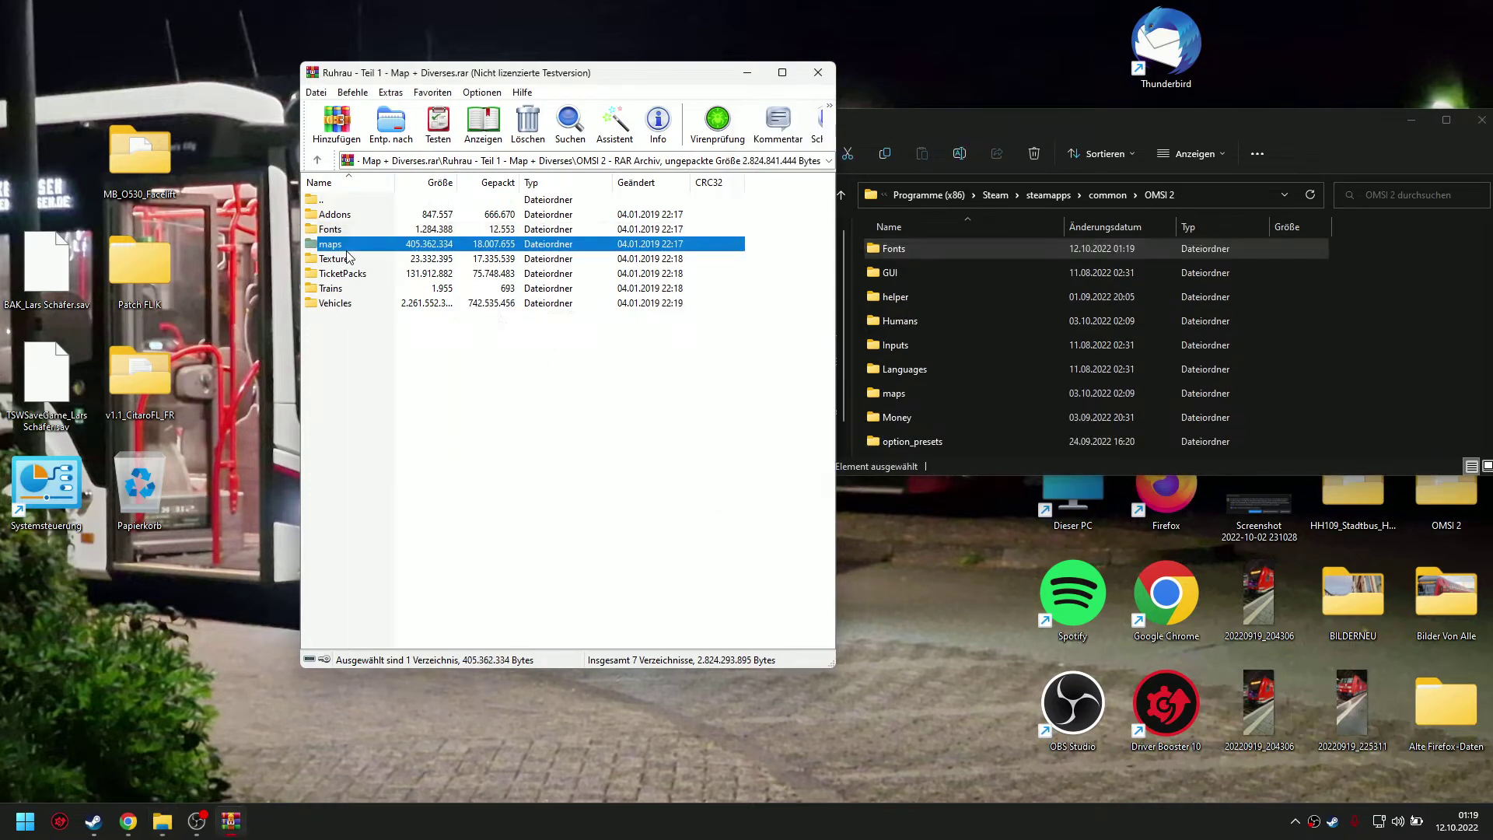
double_click(995, 395)
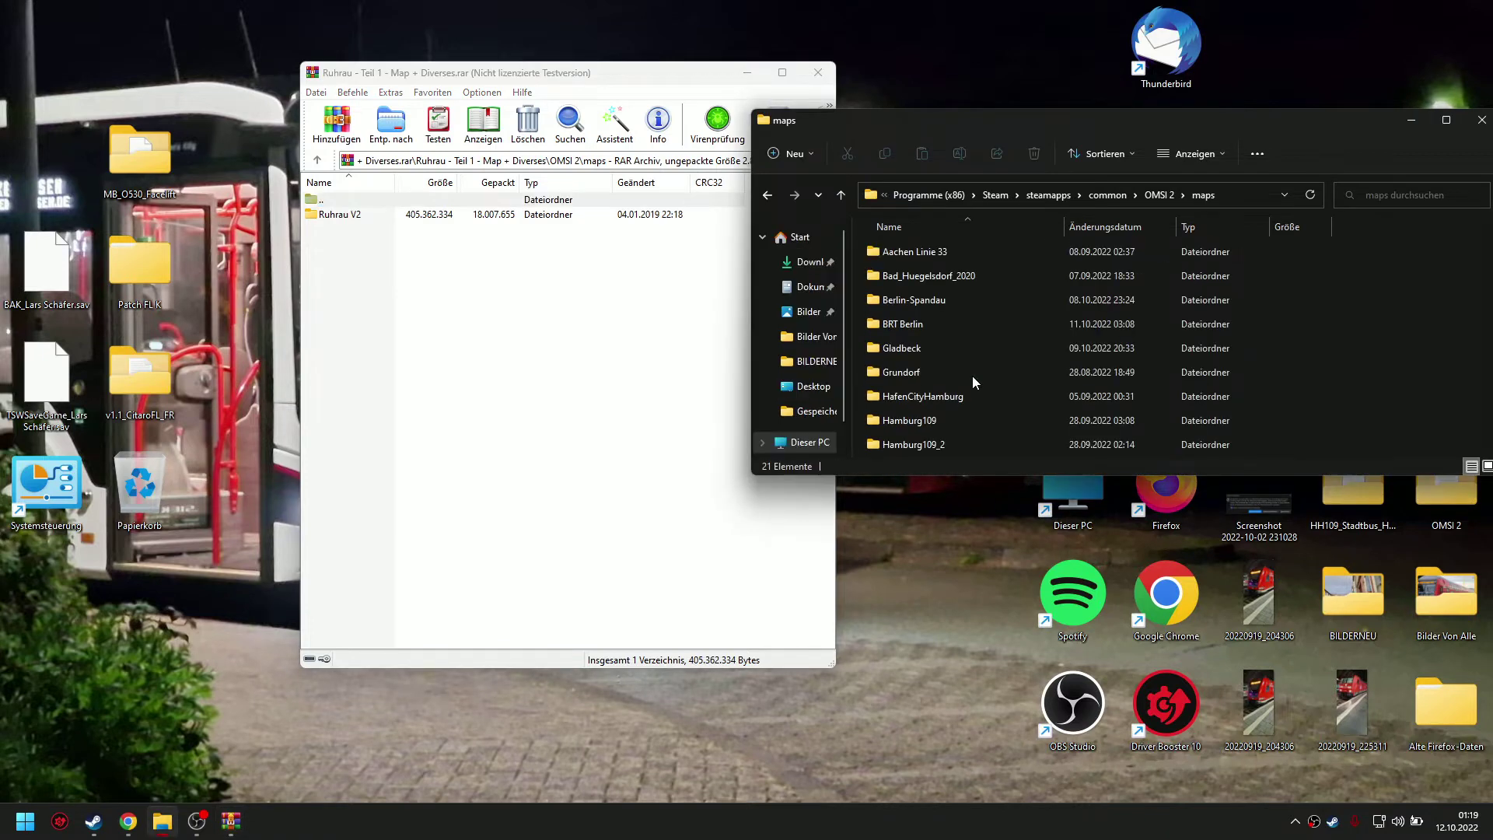
left_click_drag(340, 215, 1075, 379)
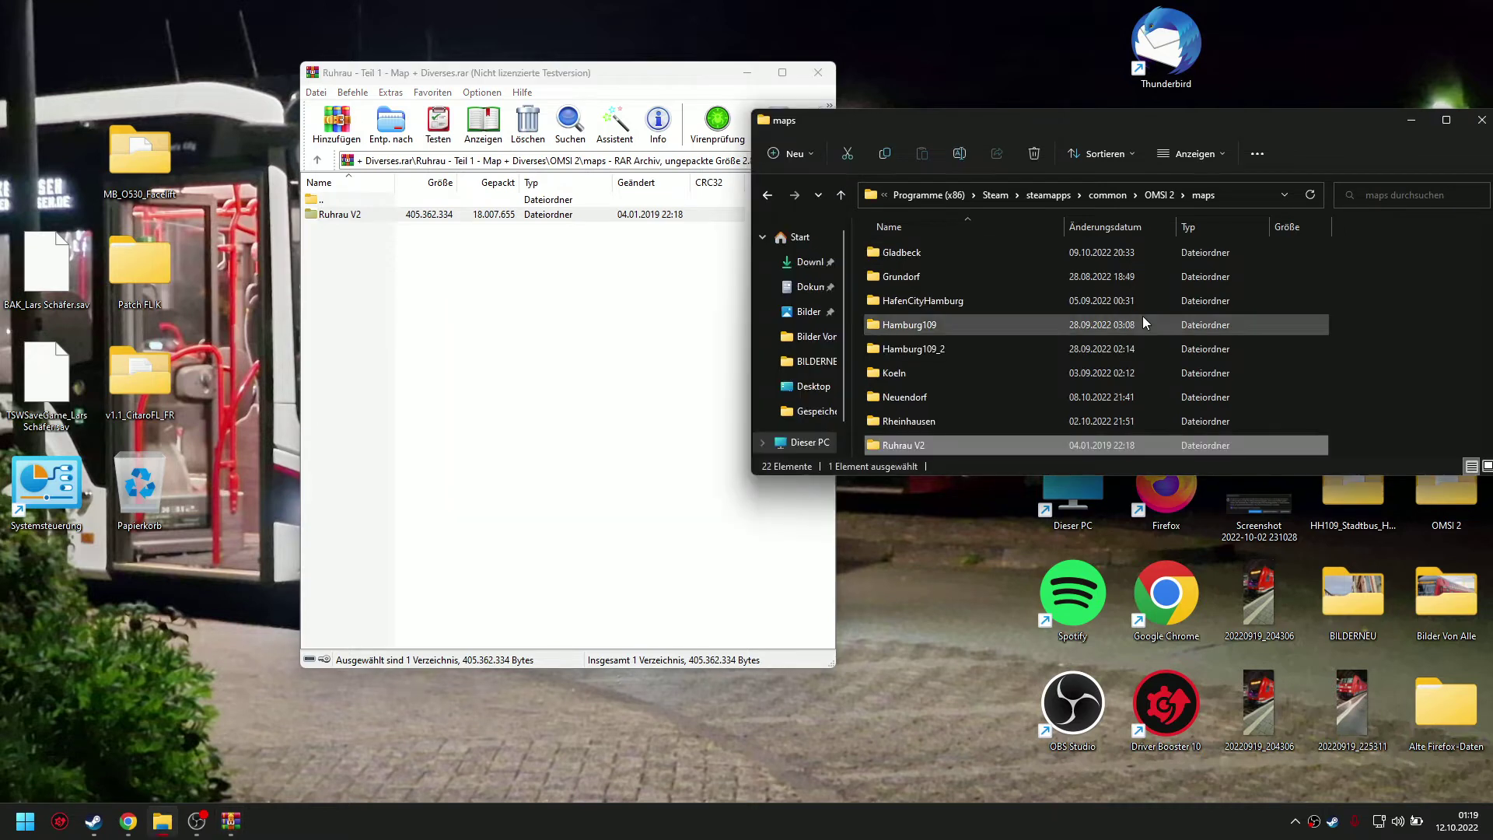
Copy the Texture, TicketPacks and Trains folders into the game's OMSI 2 folder and close the Teil 1 archive
left_click(316, 159)
left_click(349, 258)
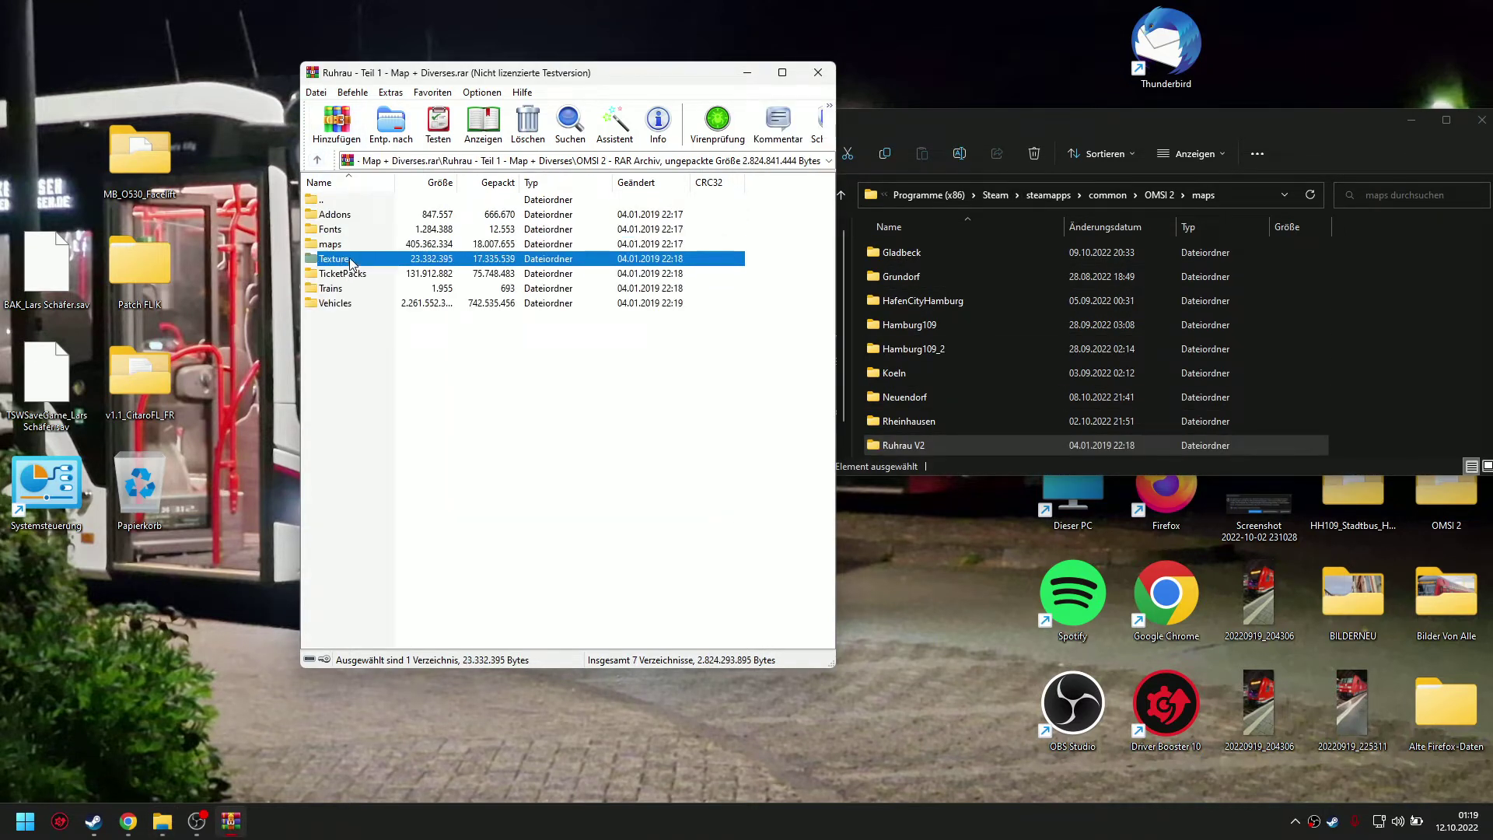
left_click(376, 289, "shift")
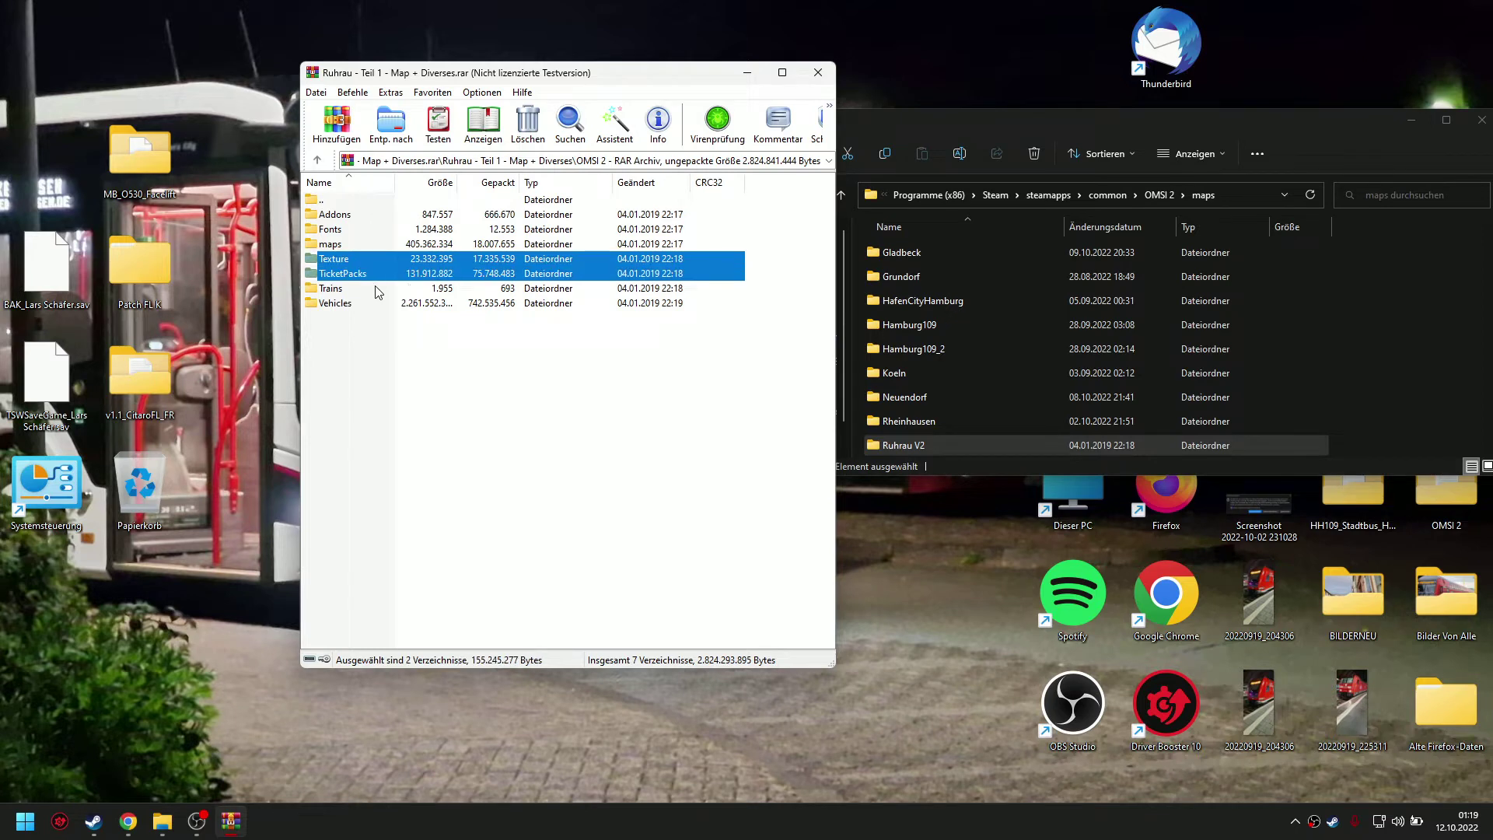
left_click(1166, 195)
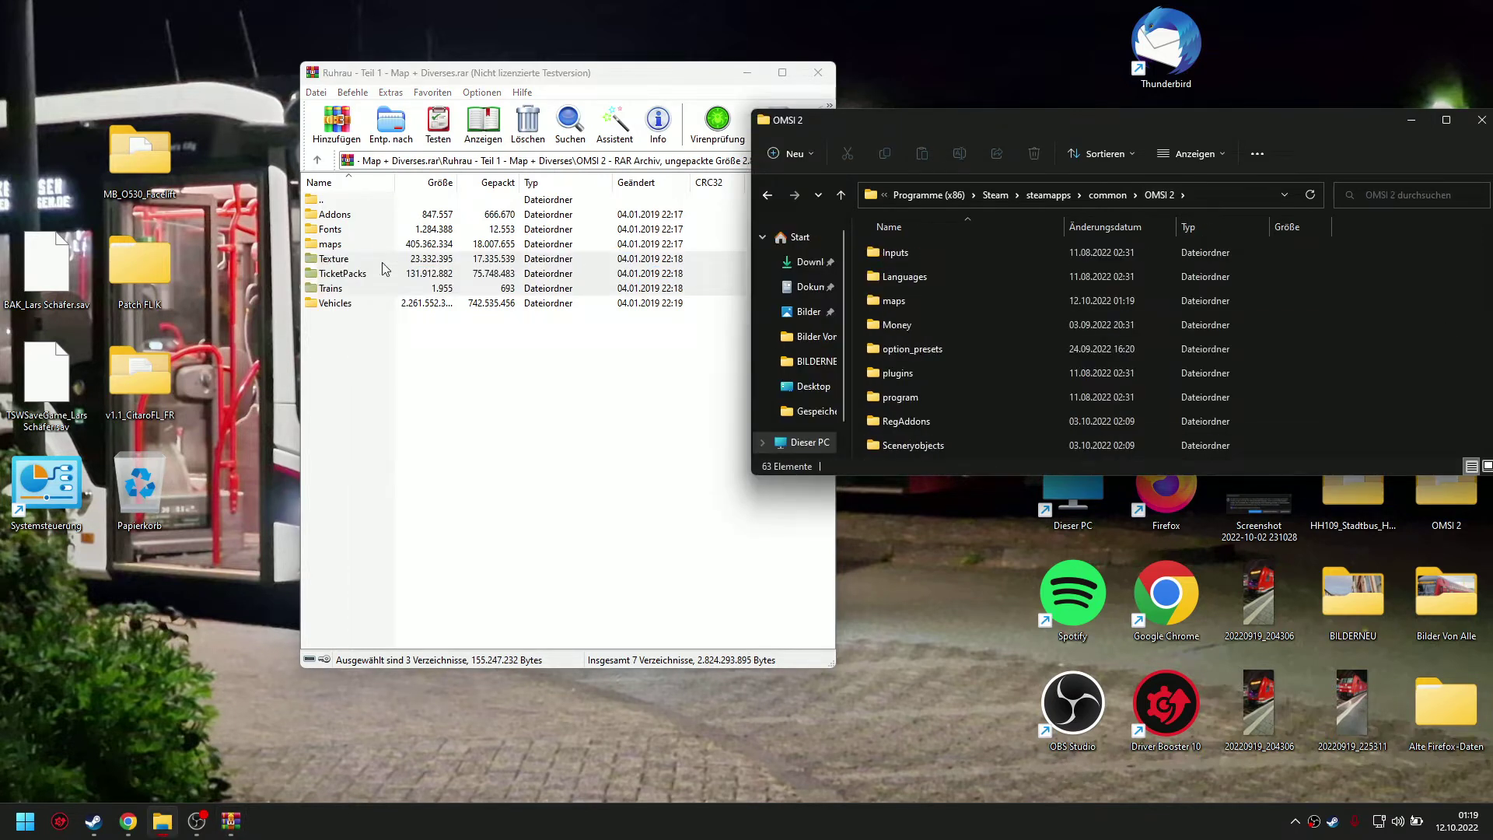
left_click_drag(383, 269, 1452, 361)
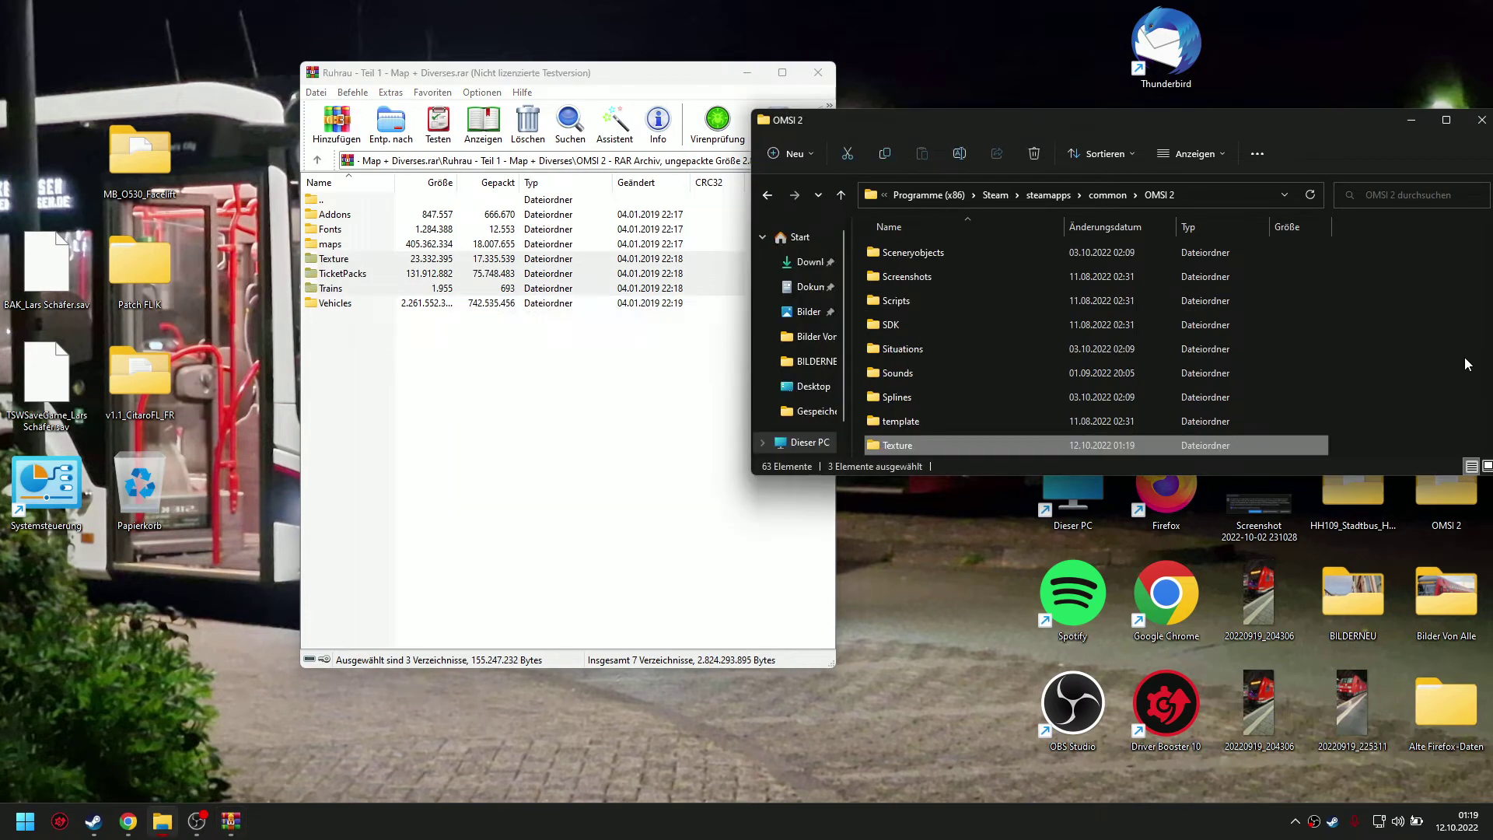
scroll(1435, 347, "down", 2)
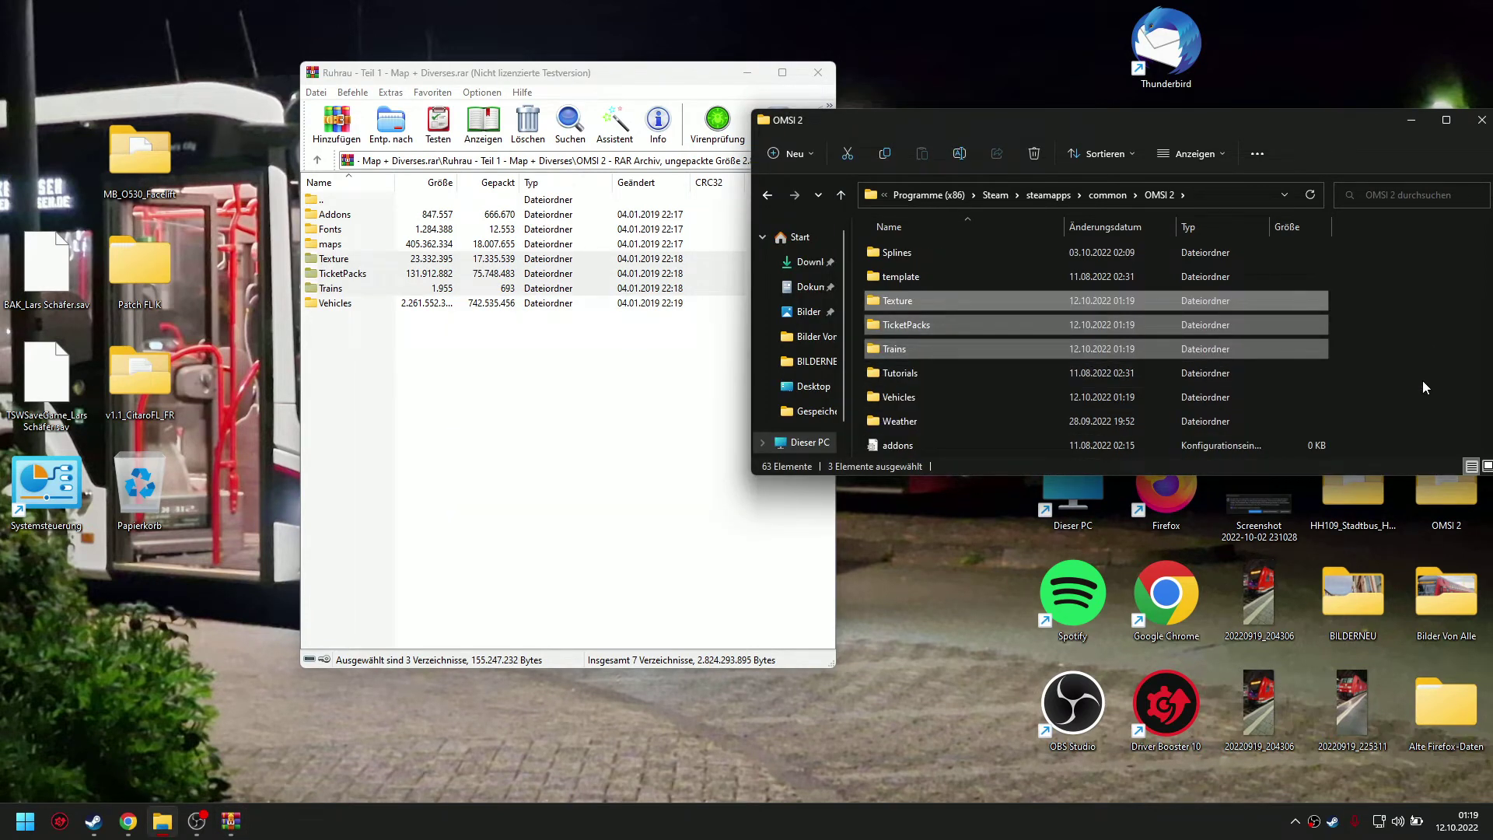
left_click(1415, 360)
left_click(516, 397)
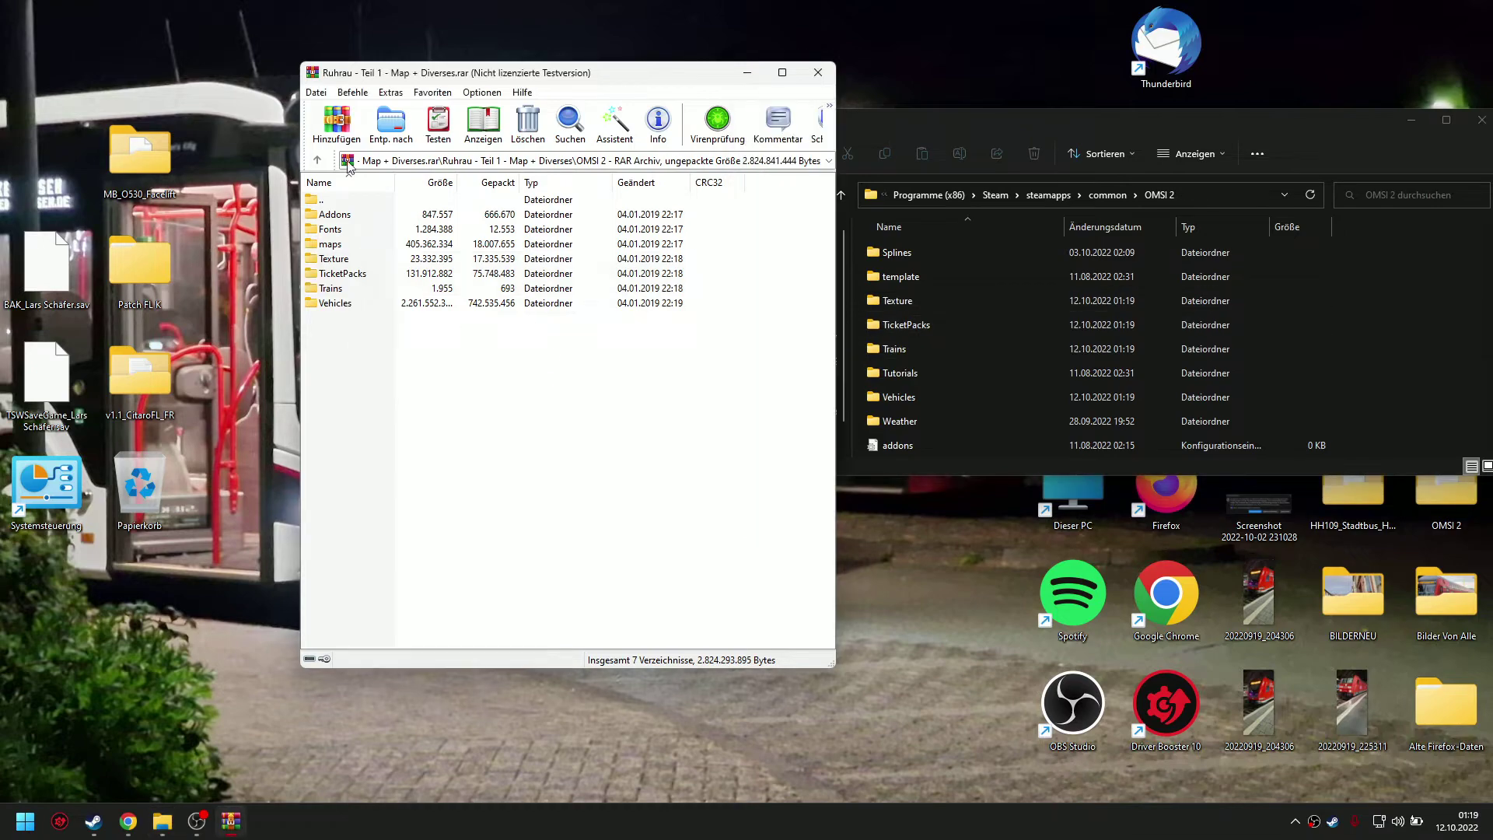
left_click(817, 72)
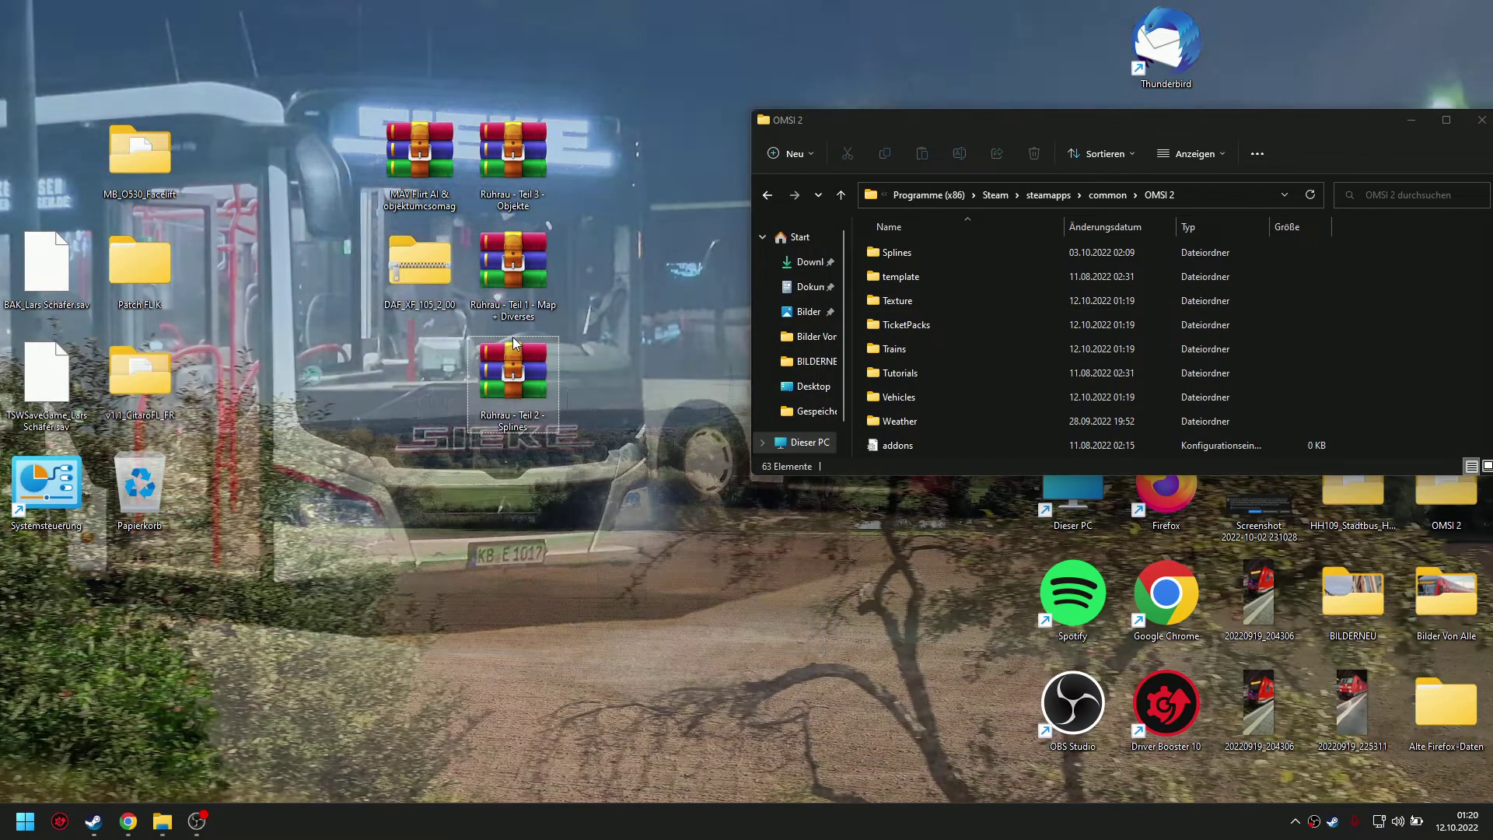
Extract the Splines folder from the Ruhrau - Teil 2 - Splines archive into the game's OMSI 2 folder
double_click(512, 338)
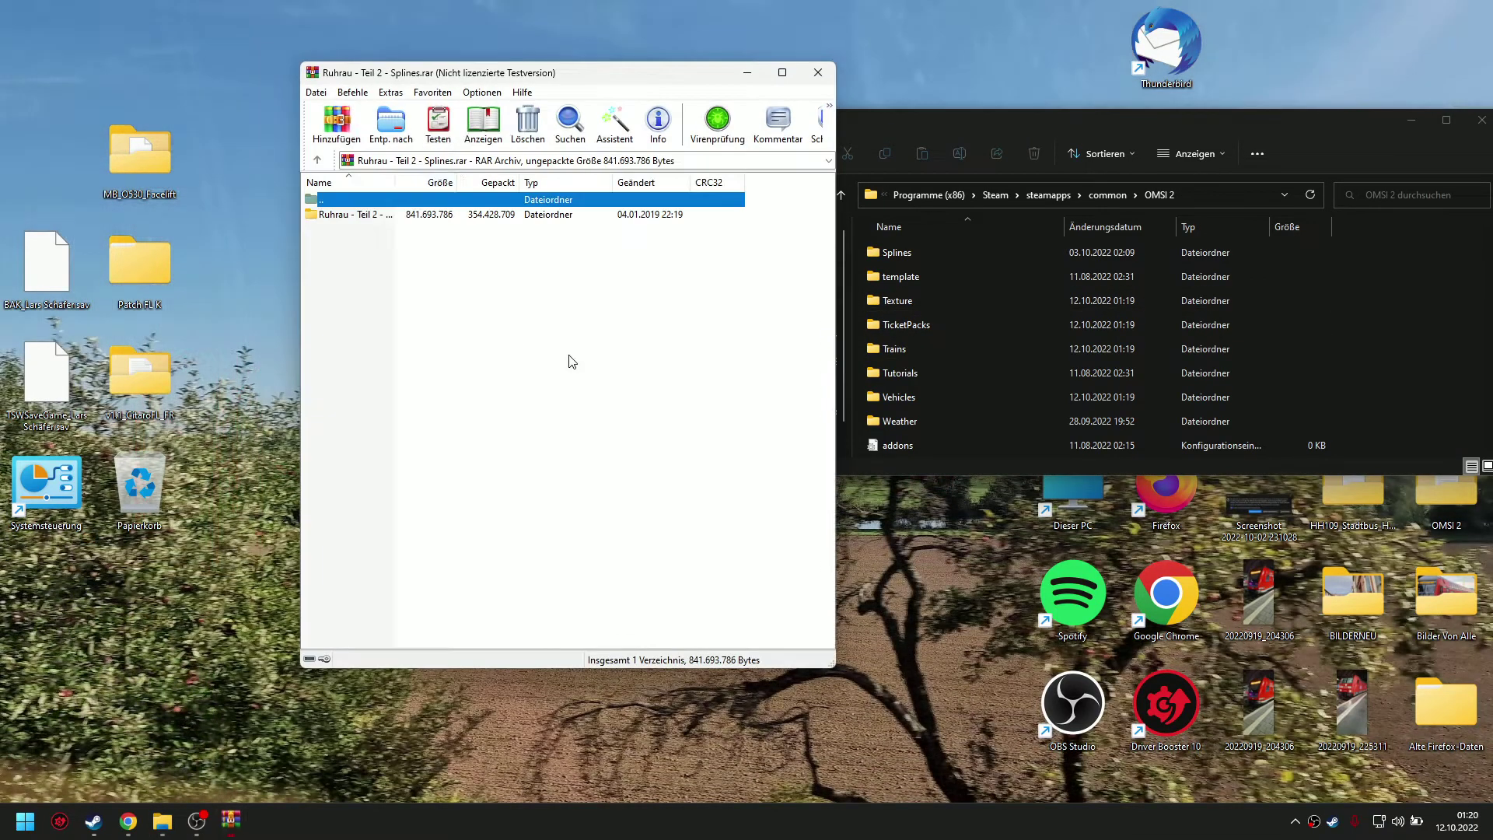
left_click(391, 218)
double_click(391, 220)
double_click(391, 218)
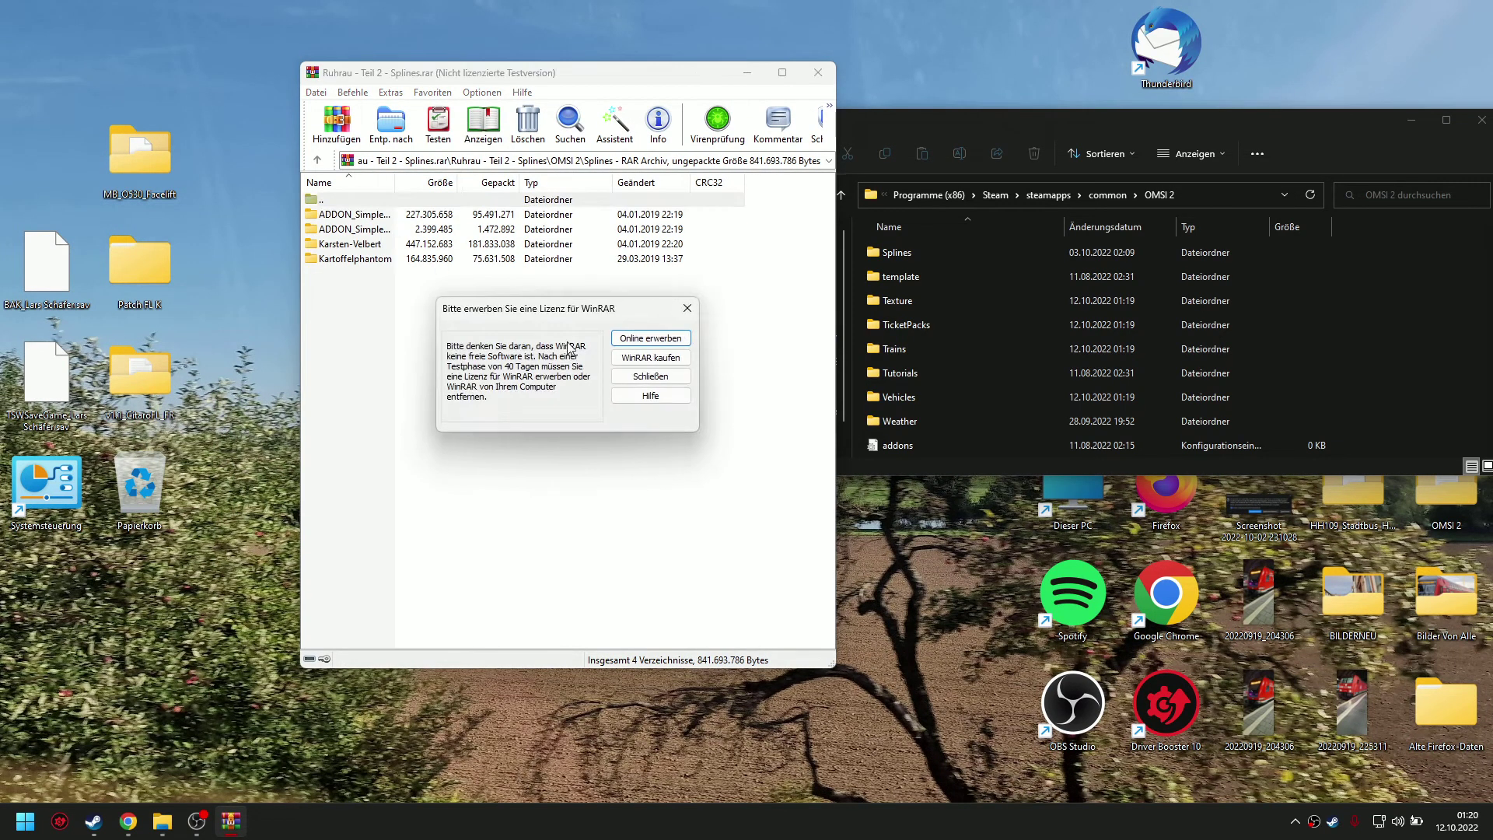
left_click(683, 310)
left_click(318, 159)
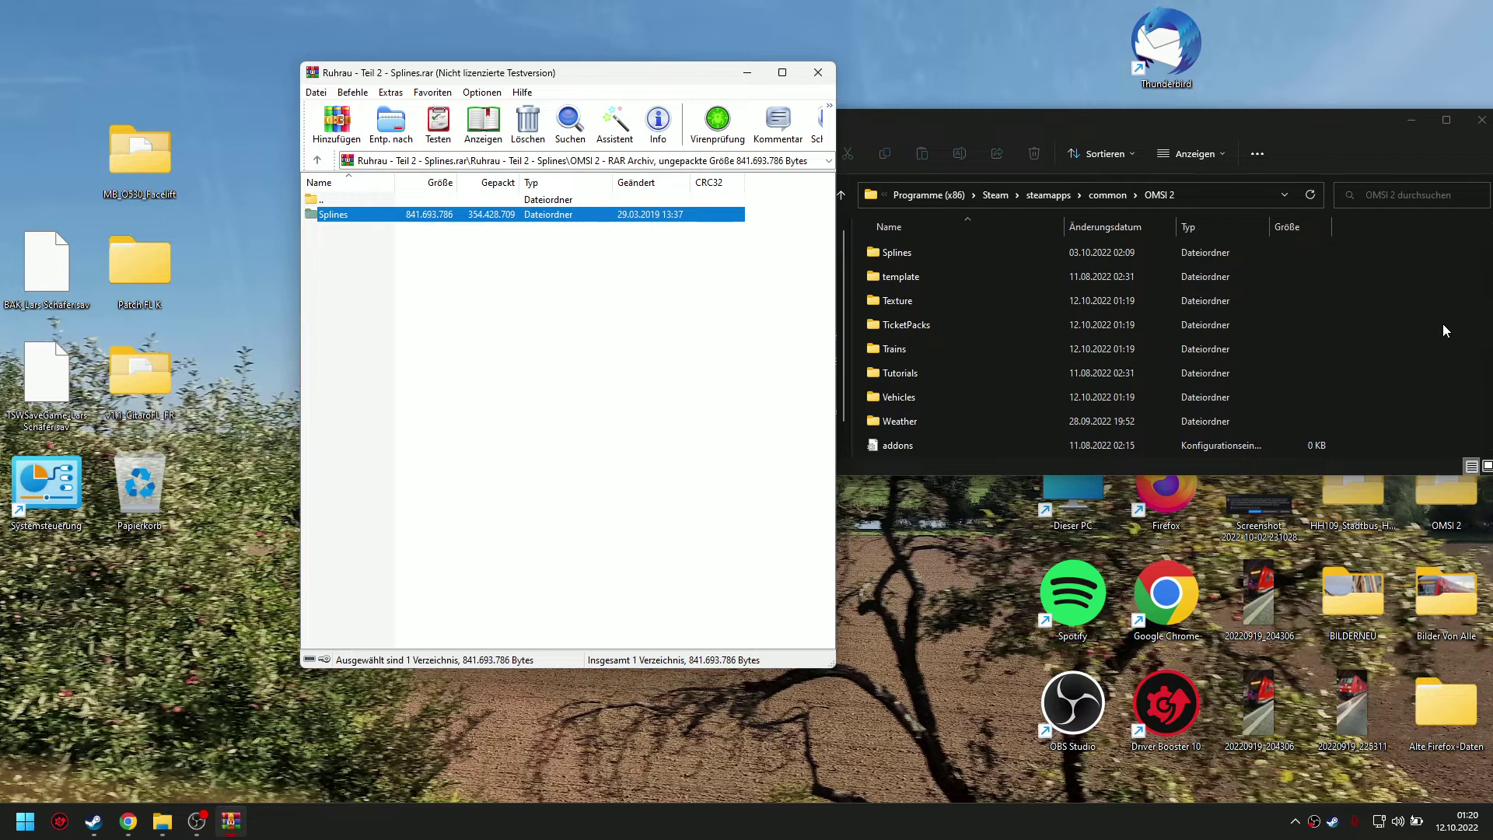
scroll(1442, 327, "up", 1)
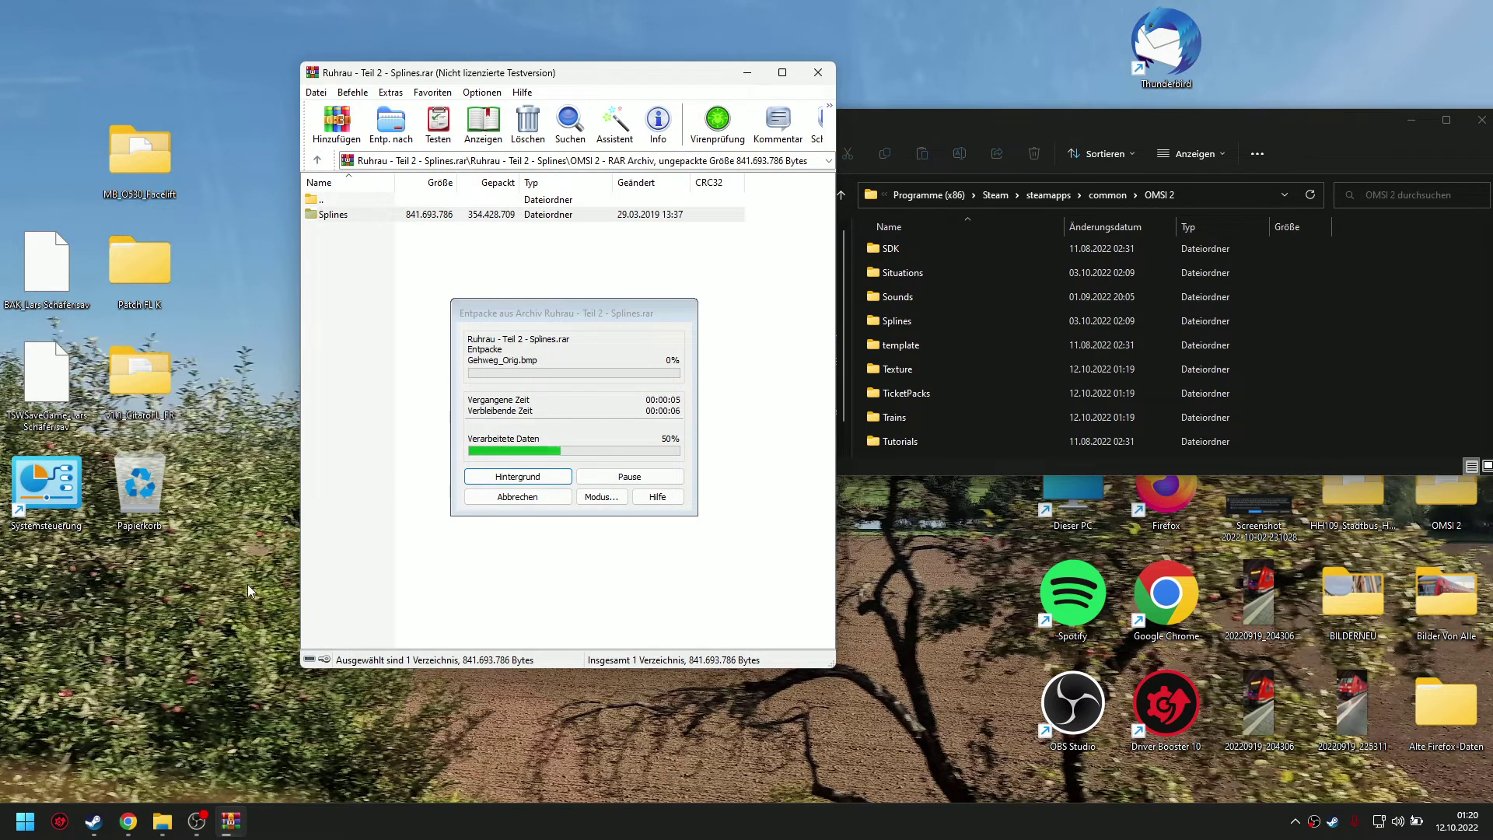
left_click(198, 821)
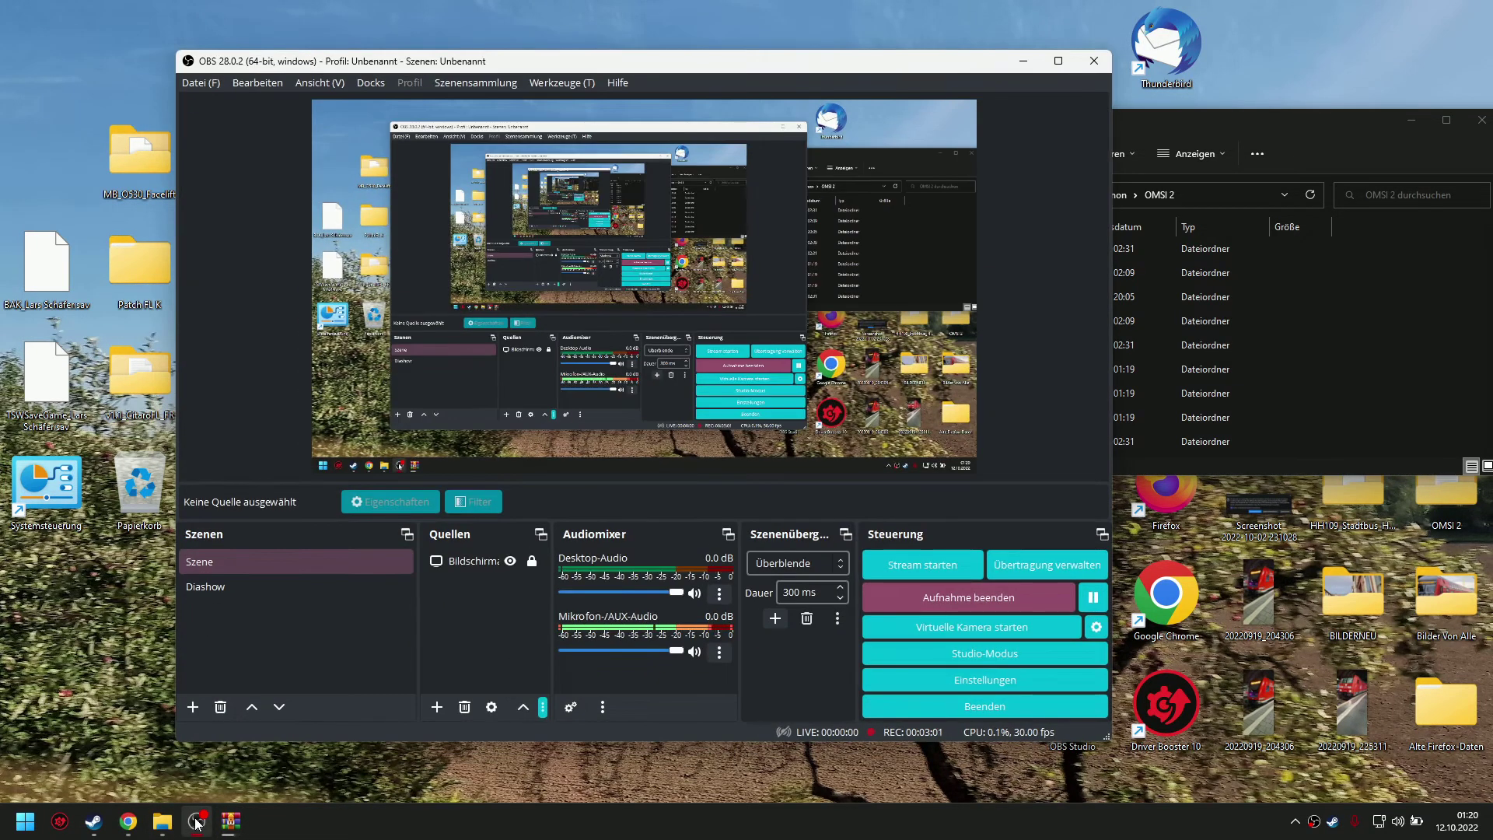
left_click(197, 821)
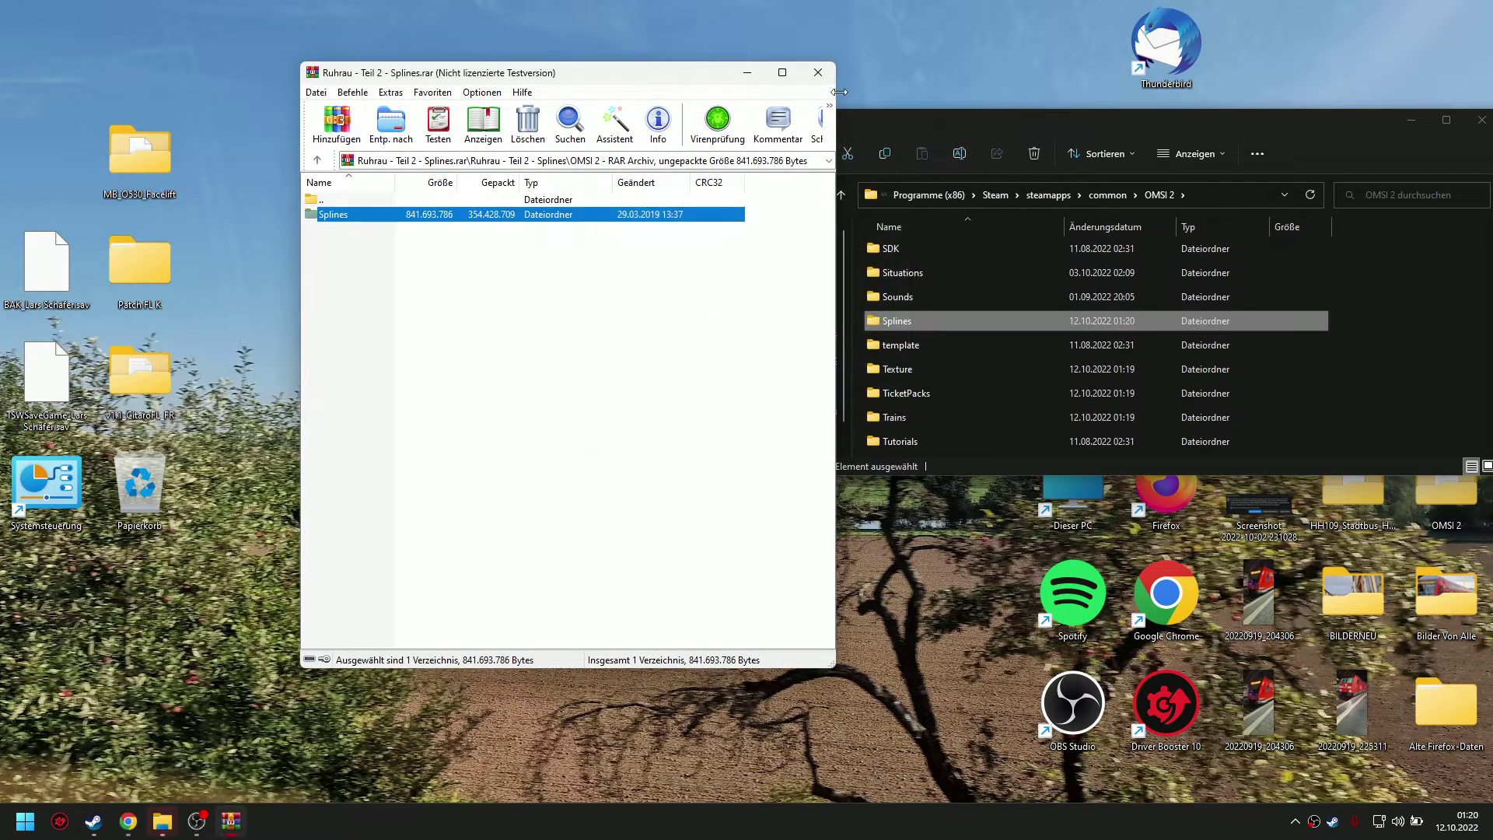
Close the Splines archive and set the finished Teil 1 and Teil 2 archives apart from the others on the desktop
left_click(816, 75)
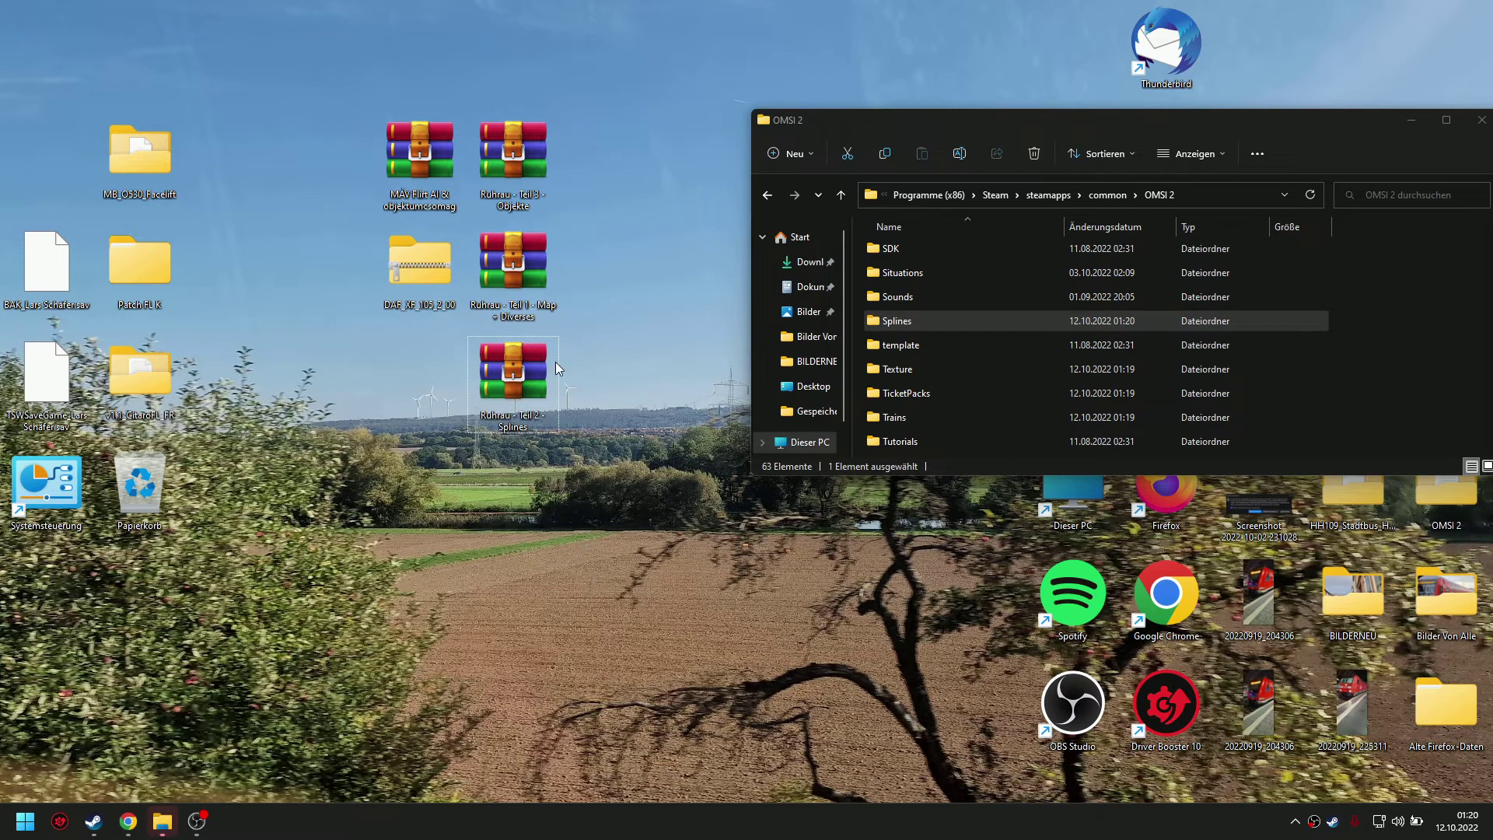
left_click_drag(530, 283, 622, 182)
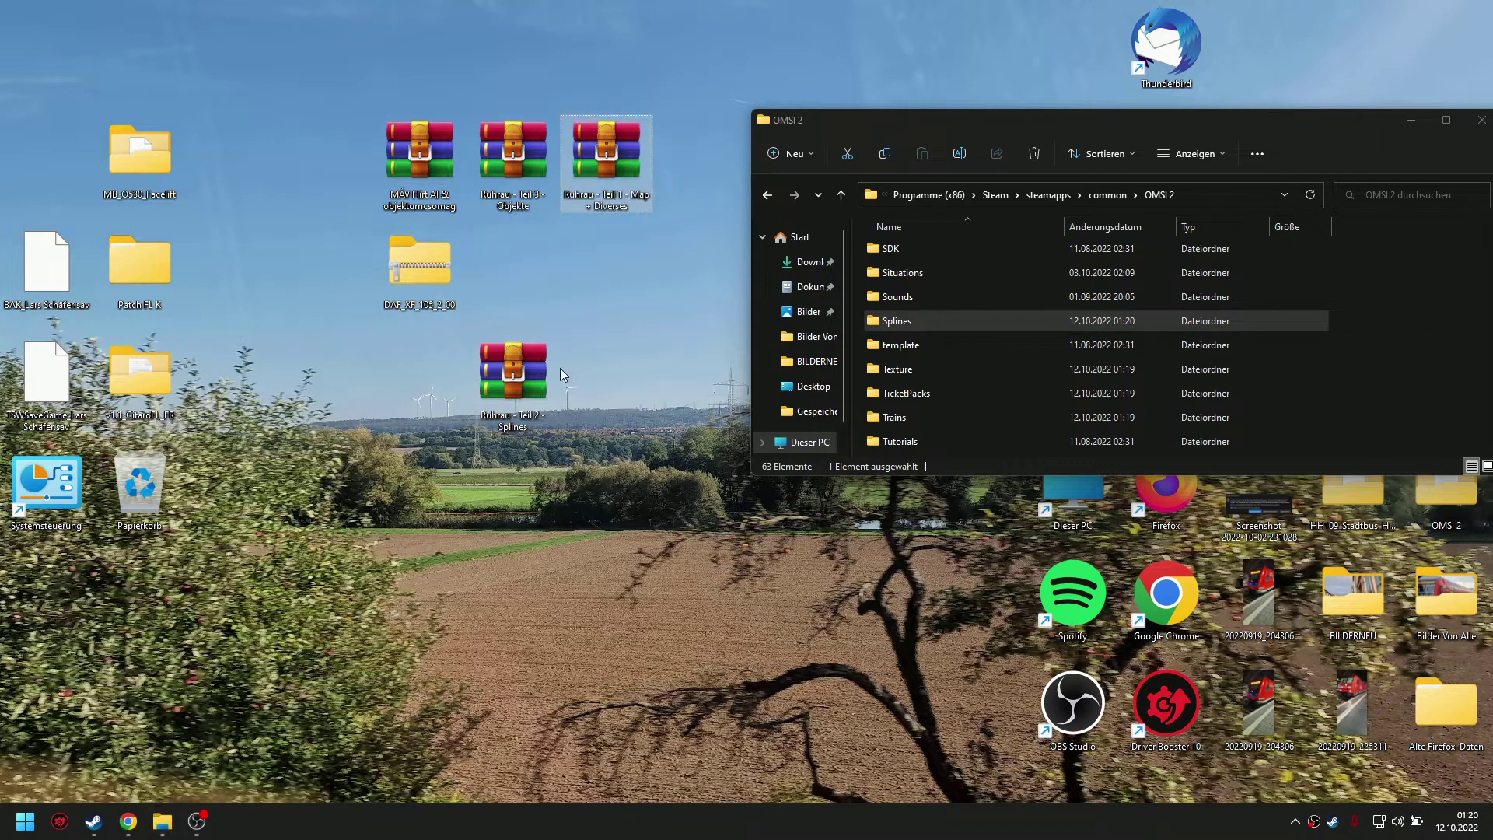
left_click_drag(528, 374, 611, 280)
Extract the Sceneryobjects folder from the Ruhrau - Teil 3 - Objekte archive into the game's OMSI 2 folder, and close the archive
left_click(519, 162)
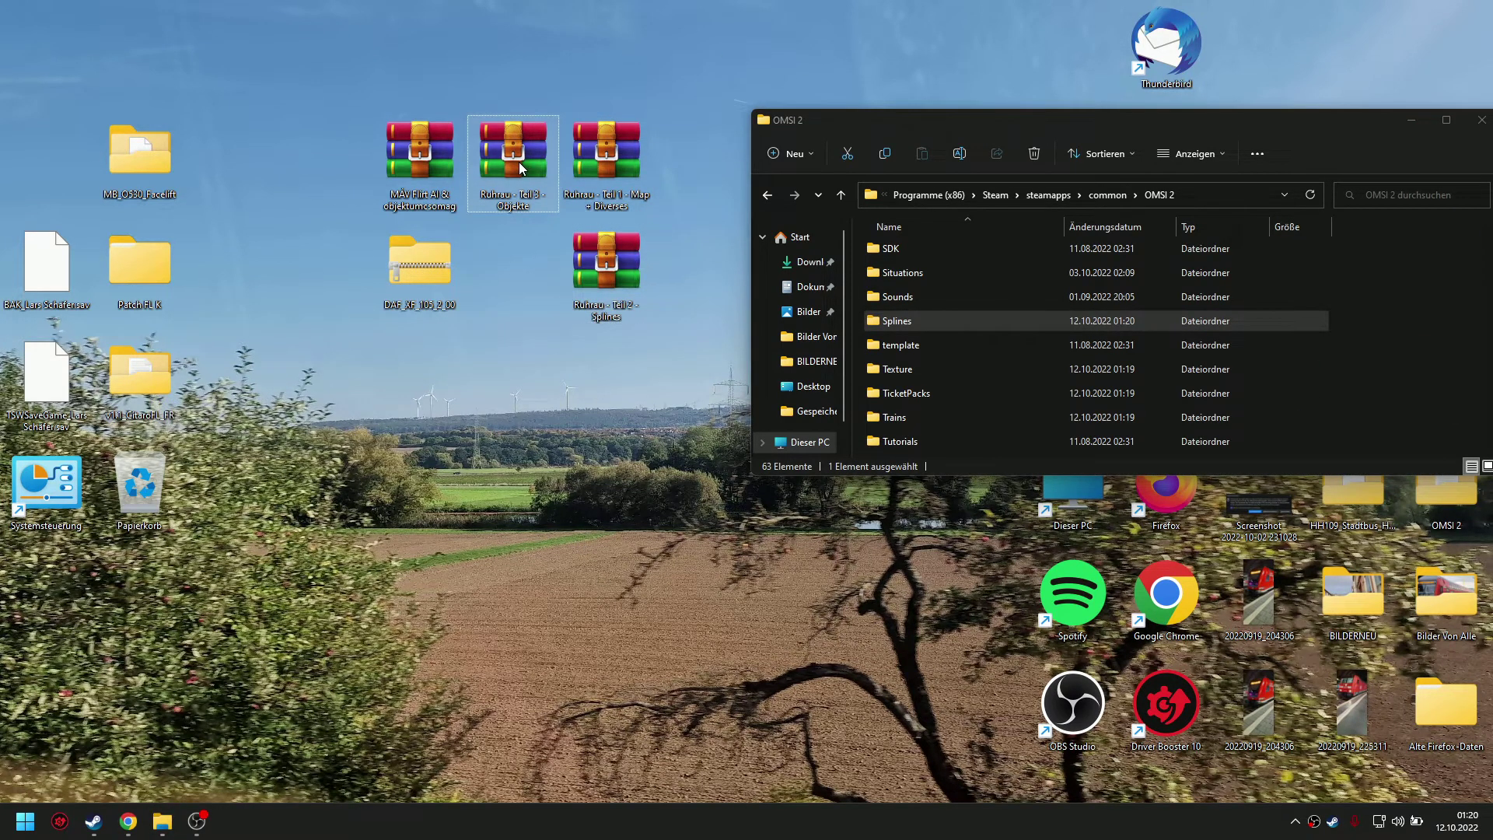
double_click(519, 162)
double_click(483, 214)
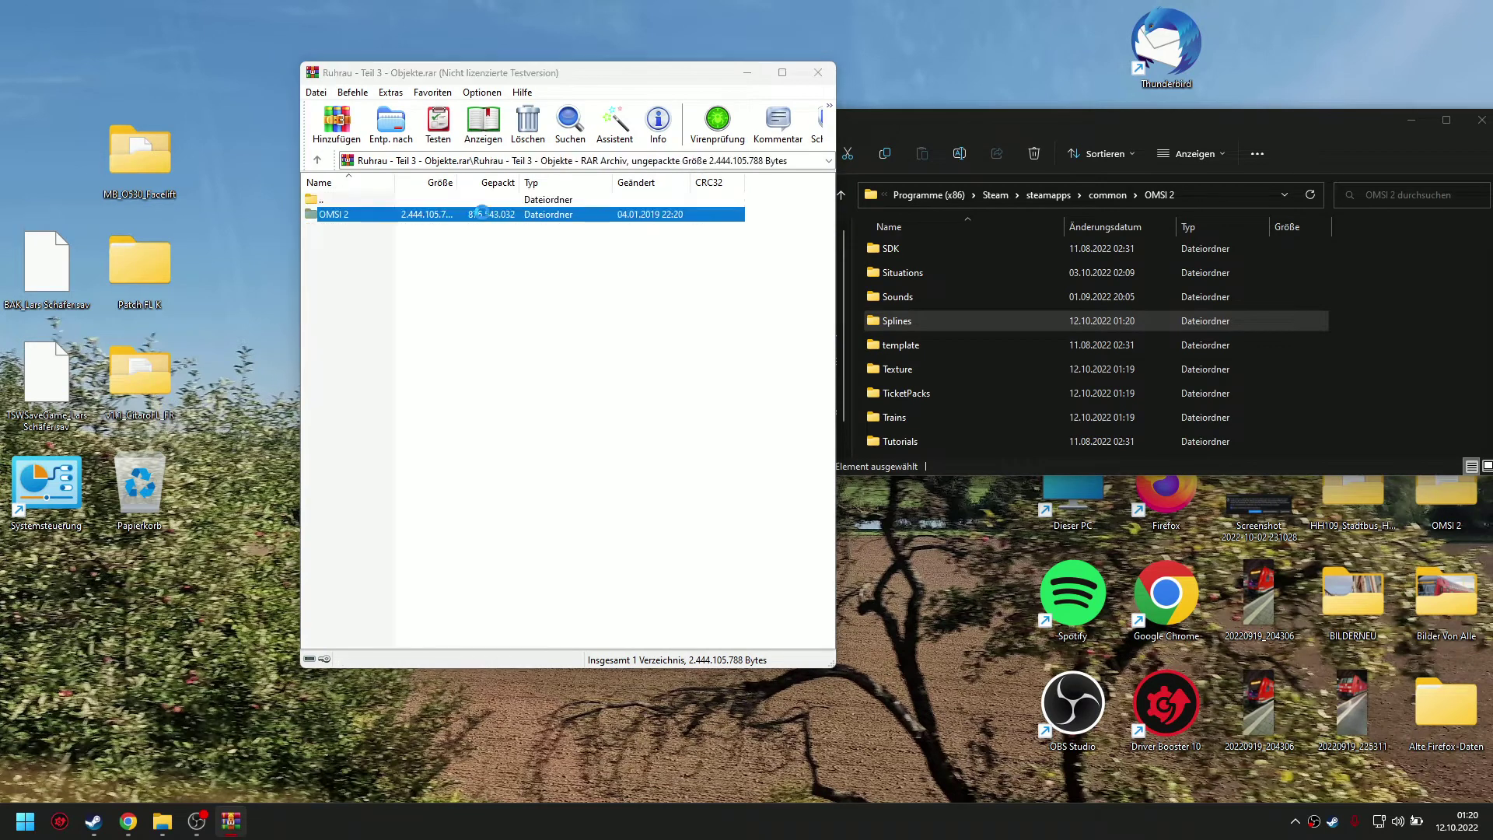
left_click(668, 379)
double_click(482, 217)
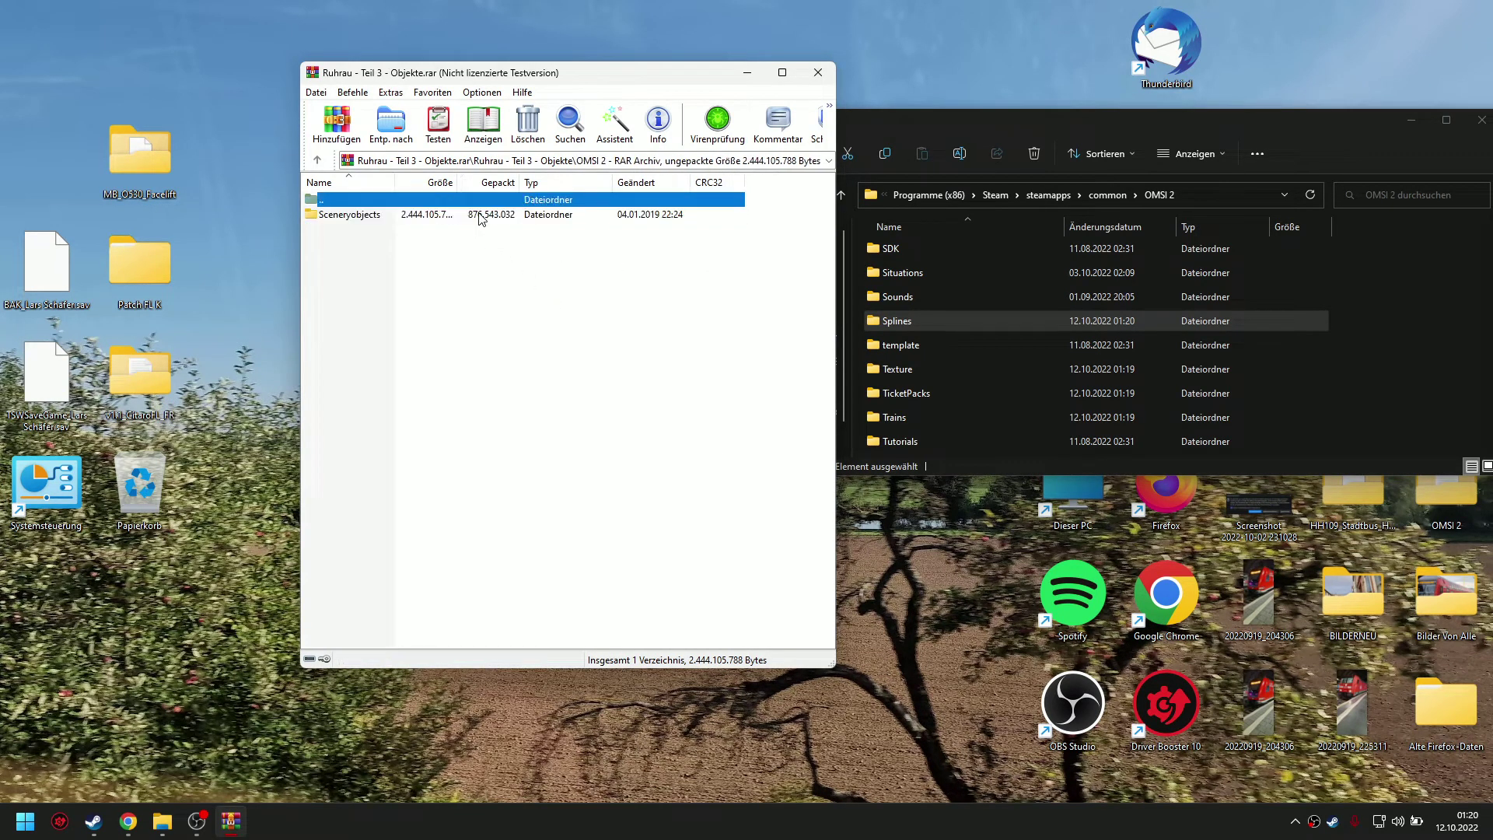
left_click_drag(472, 220, 546, 285)
left_click_drag(1431, 409, 1433, 406)
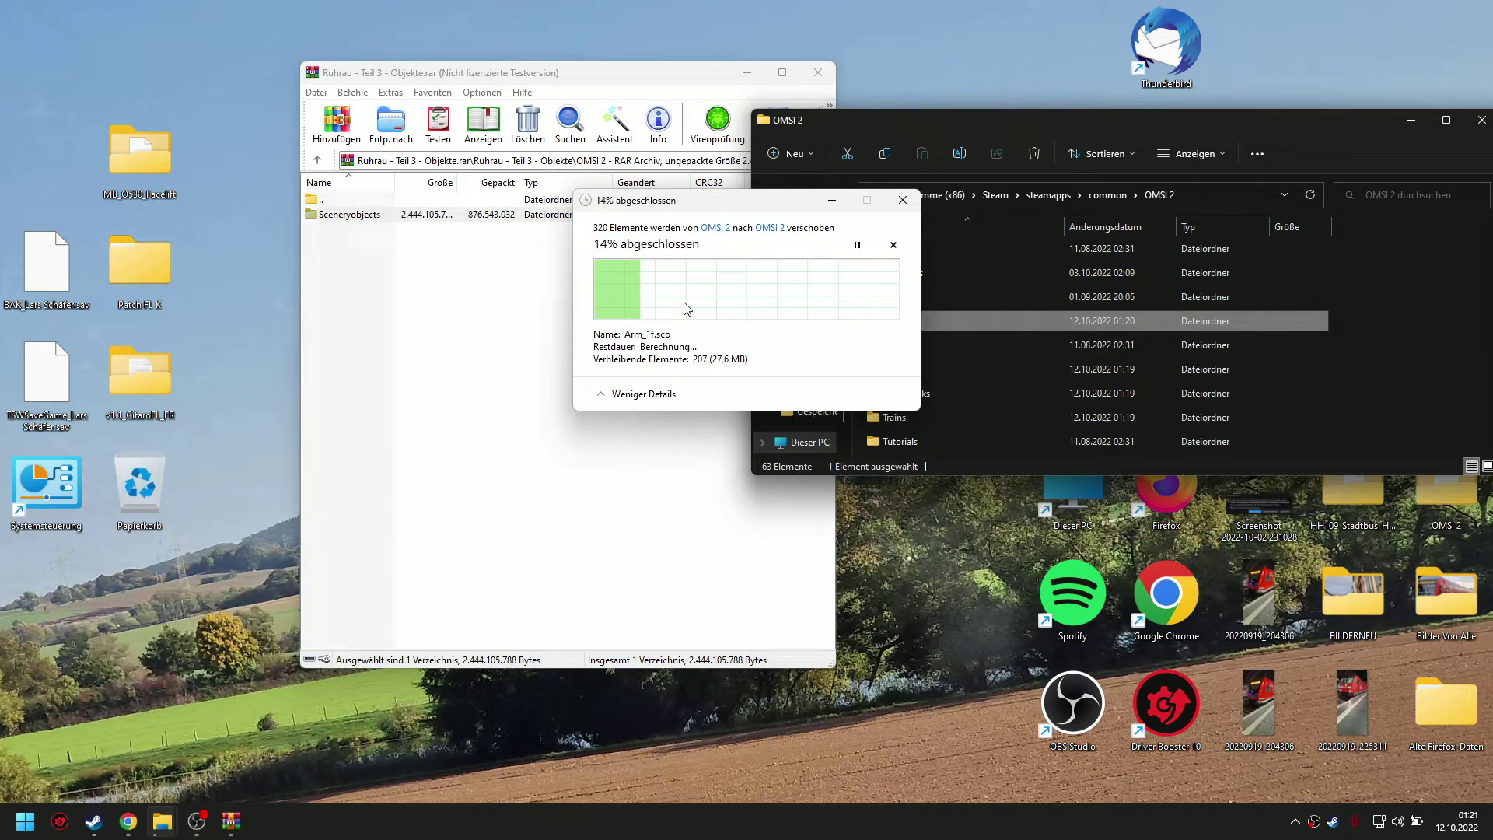
left_click(741, 298)
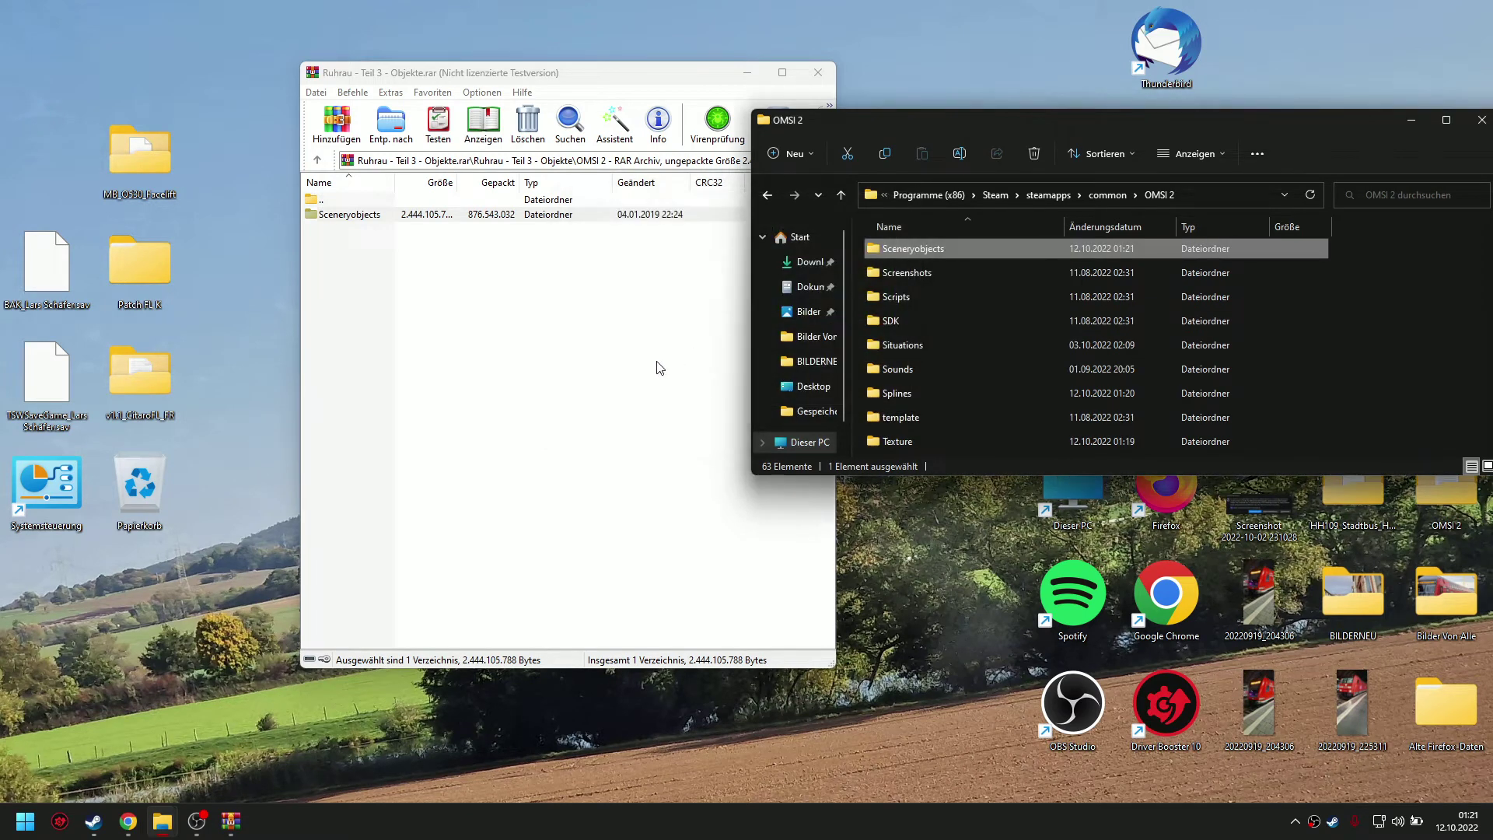
left_click(656, 367)
left_click(816, 73)
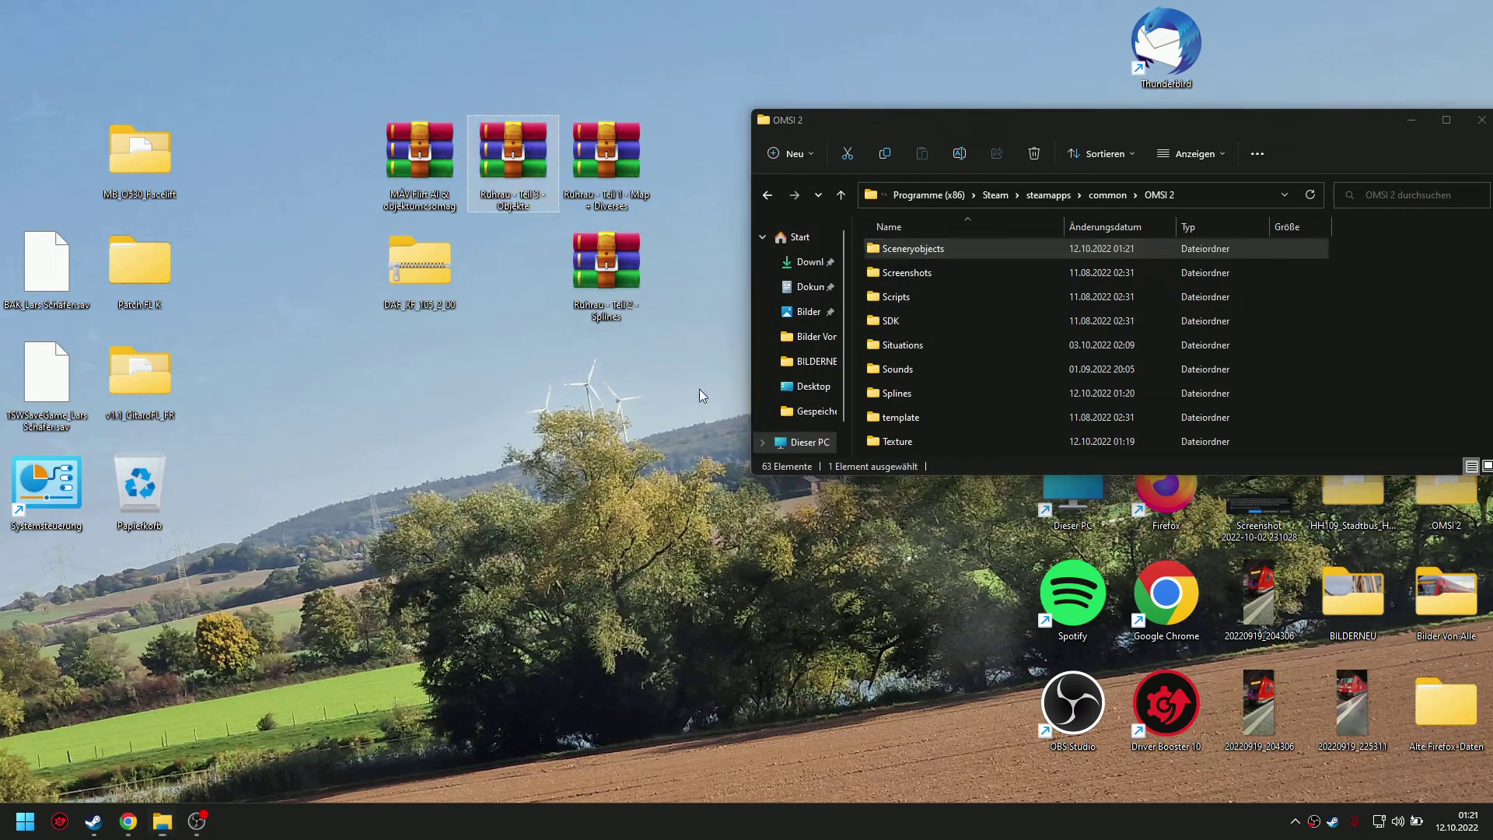
Open the MÁV Flirt AI & objektumcsomag archive, dismiss the licence offer, and look inside its Sceneryobjects folder
double_click(422, 153)
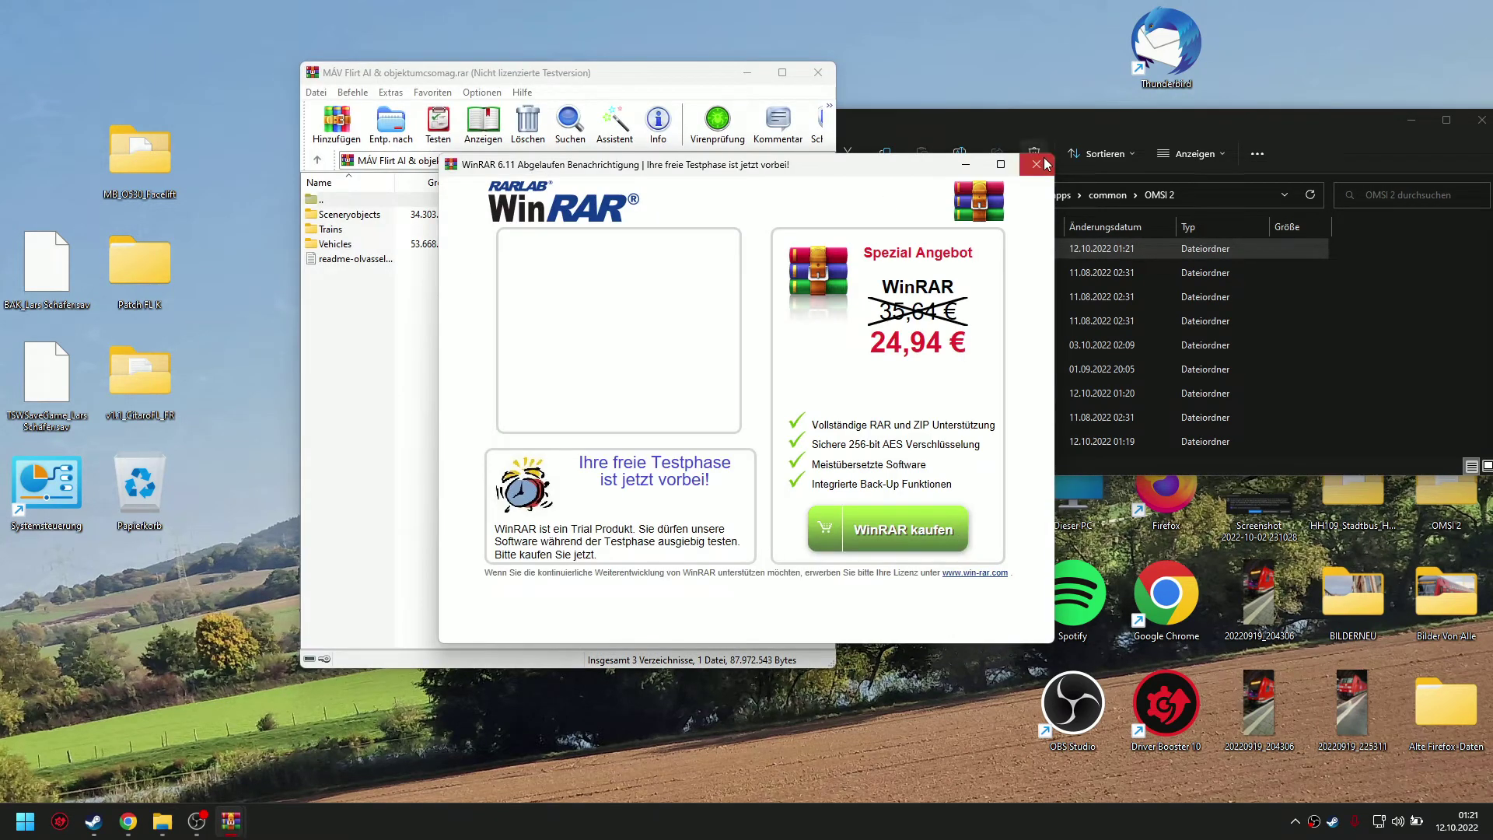
left_click(1036, 164)
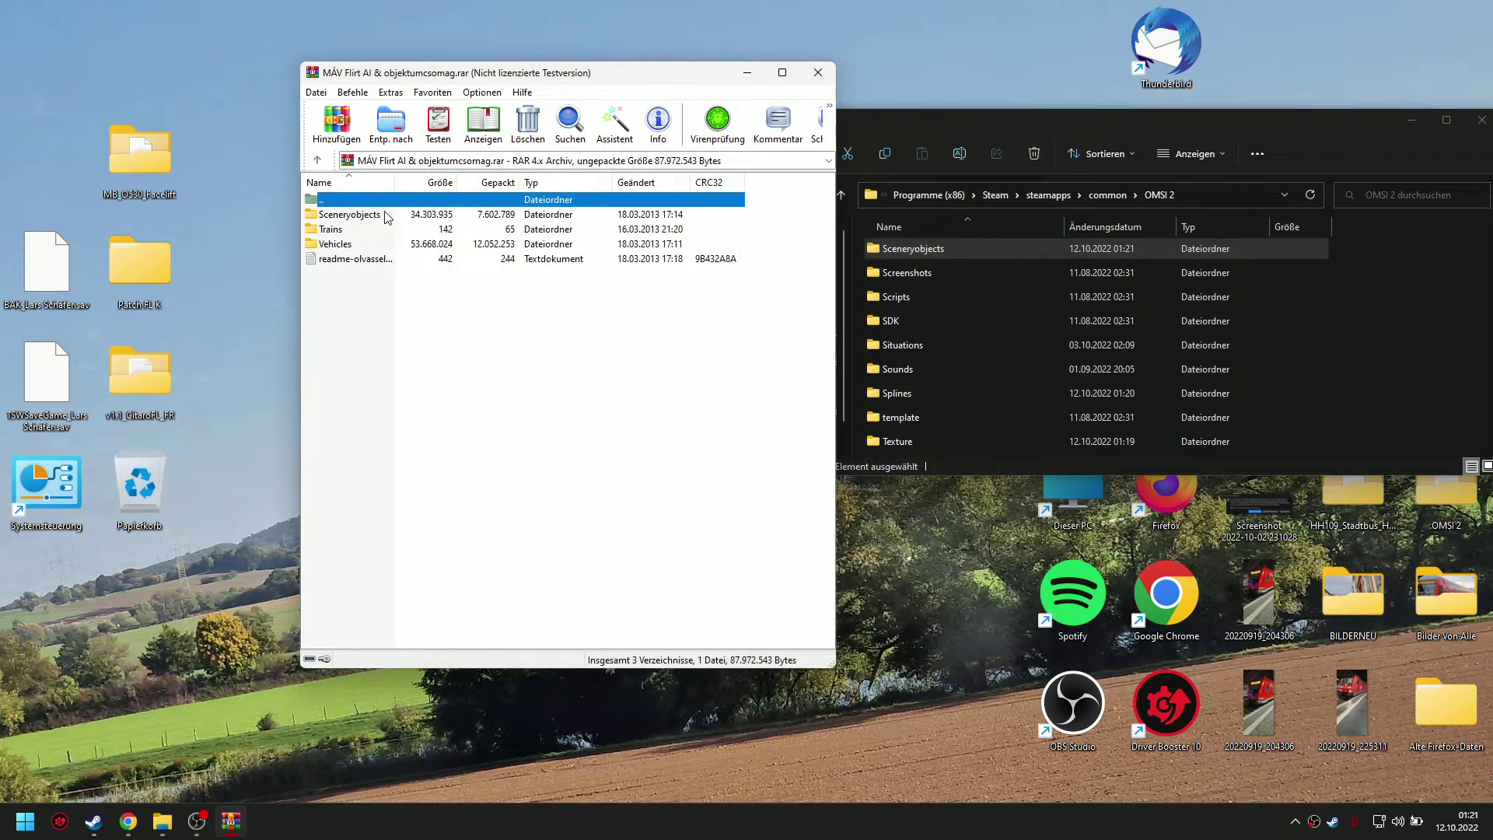
left_click(386, 217)
double_click(387, 217)
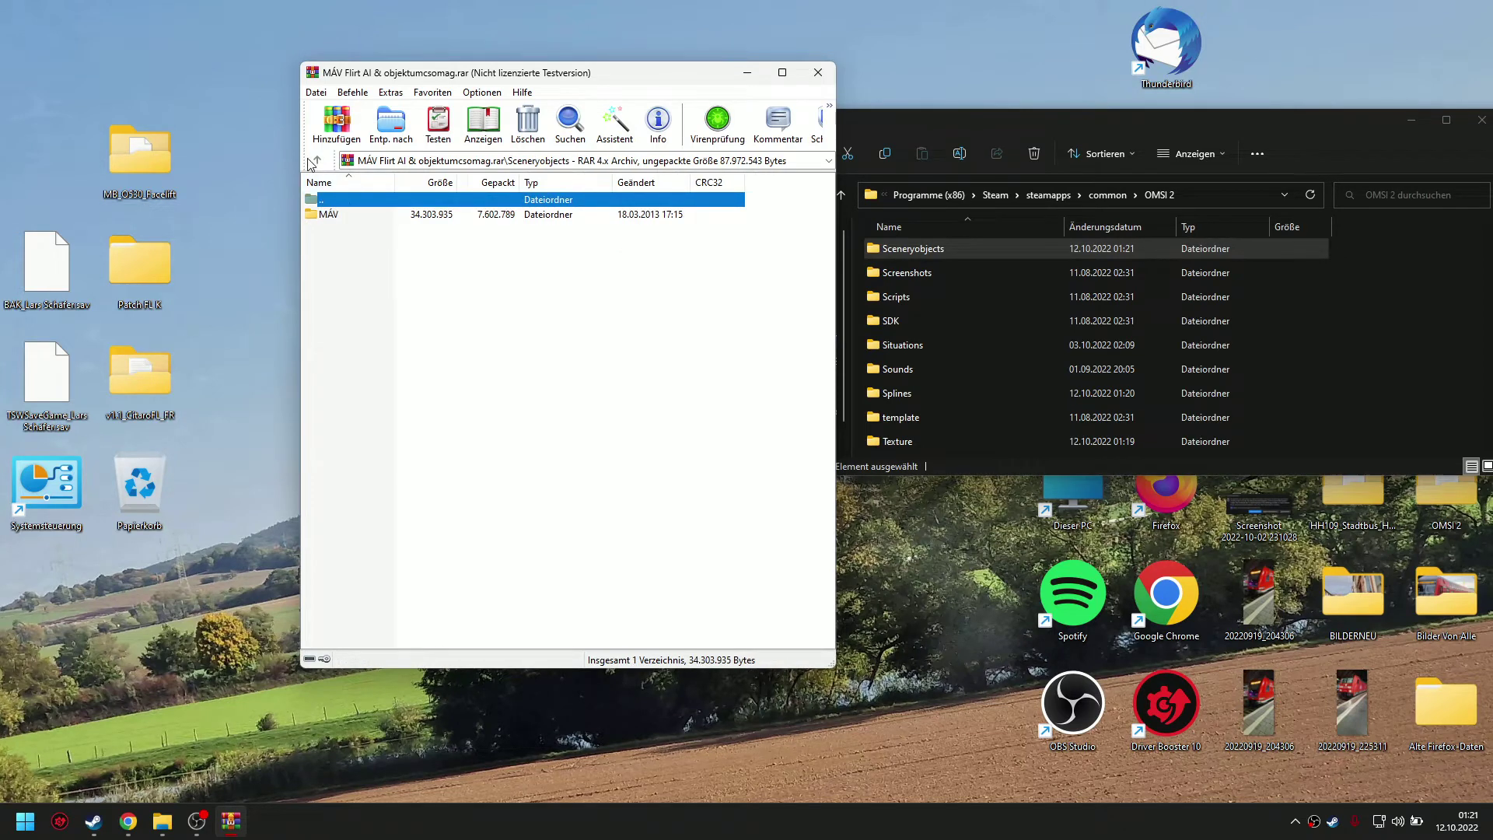
Check what the Trains folder of the MÁV Flirt AI & objektumcsomag archive contains, and return to the archive's root level
left_click(317, 160)
double_click(363, 232)
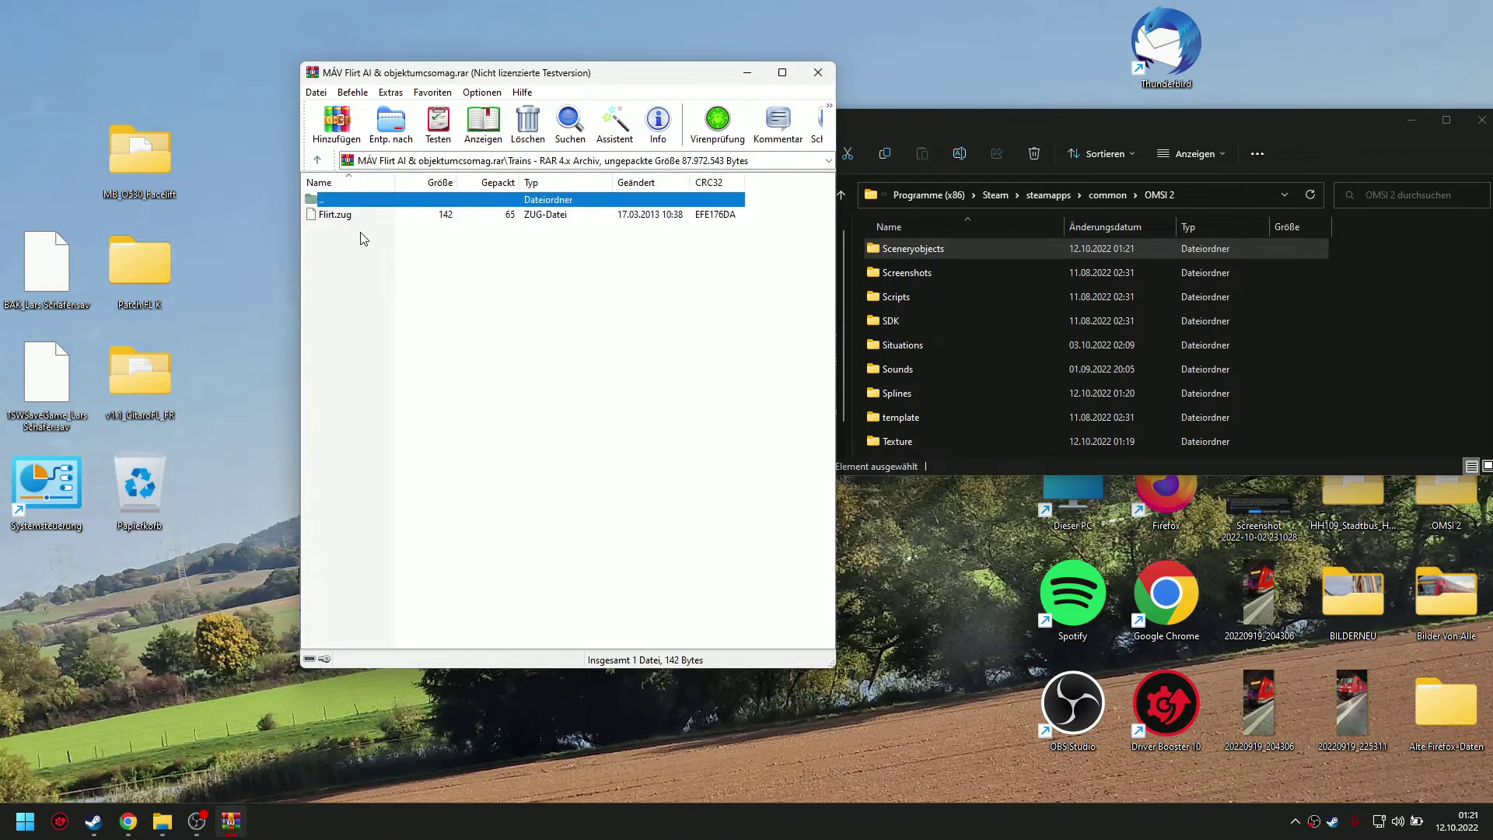
left_click(316, 160)
left_click(317, 160)
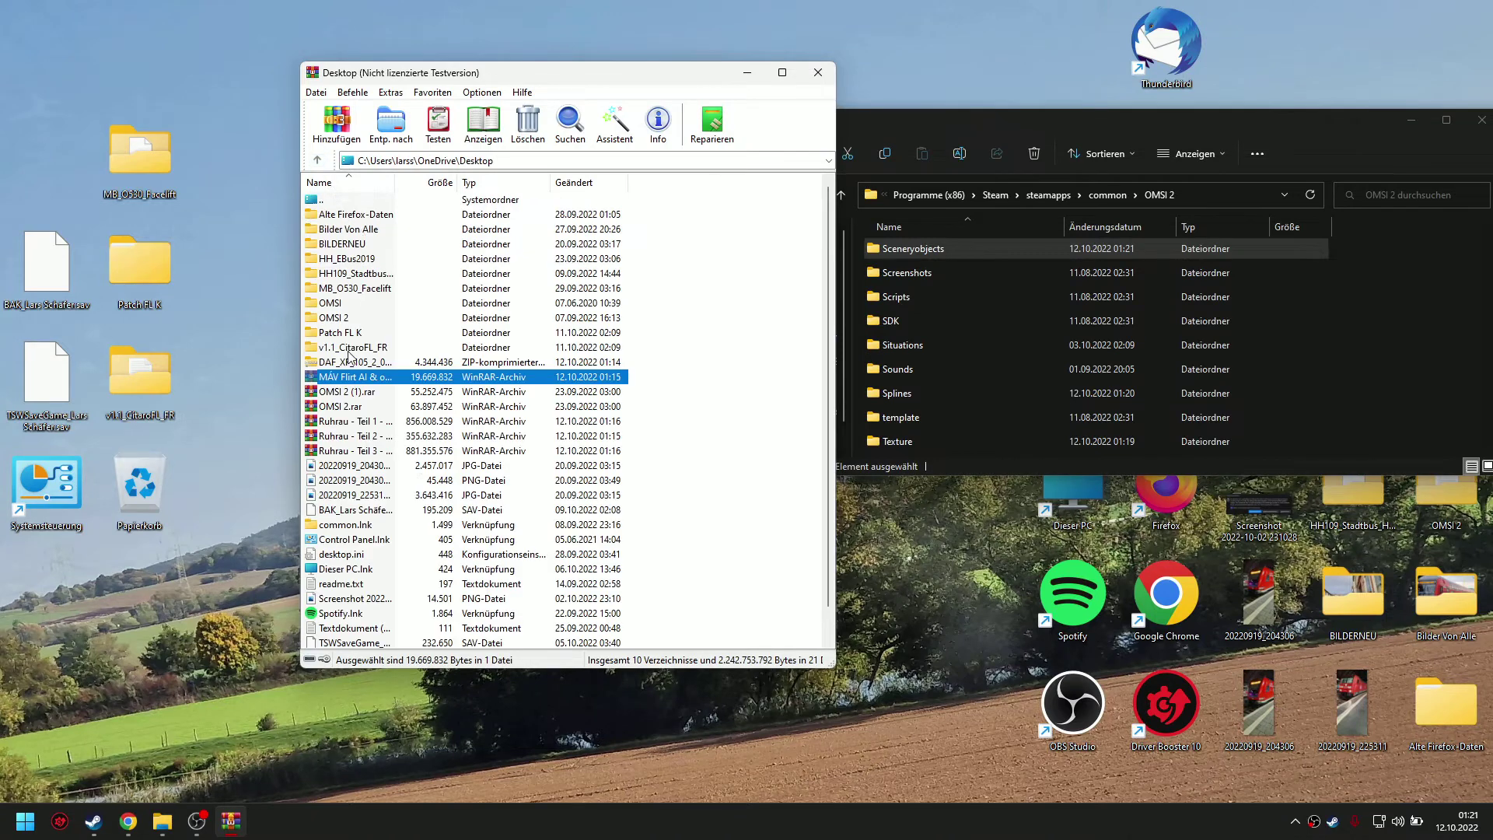
double_click(360, 379)
Extract the Sceneryobjects, Trains and Vehicles folders into the game's OMSI 2 folder, replace the existing Flirt.zug, and close the archive
left_click(374, 219)
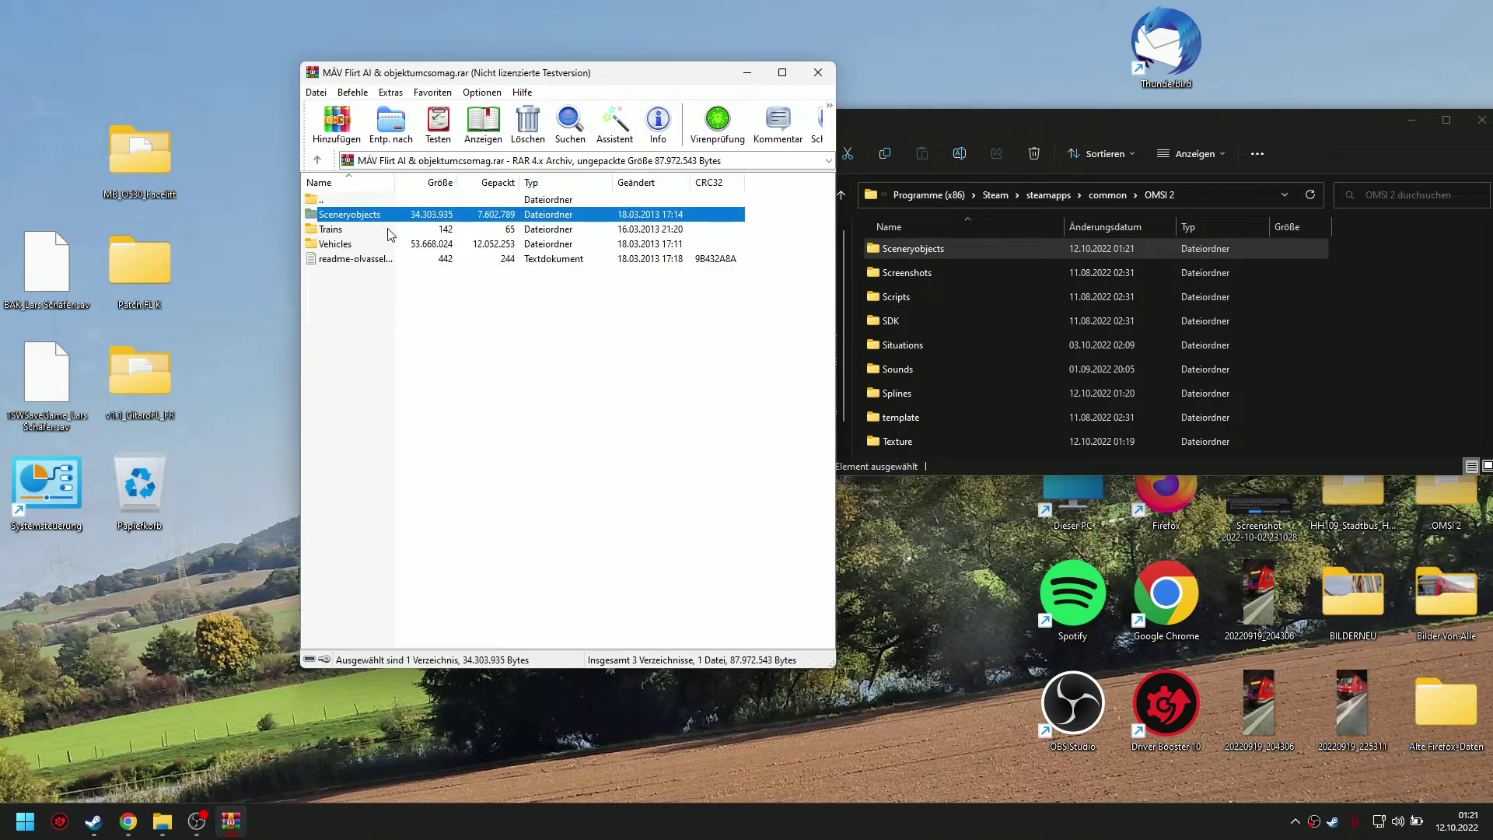
left_click(390, 234, "ctrl")
left_click(382, 246, "ctrl")
left_click_drag(371, 227, 1460, 364)
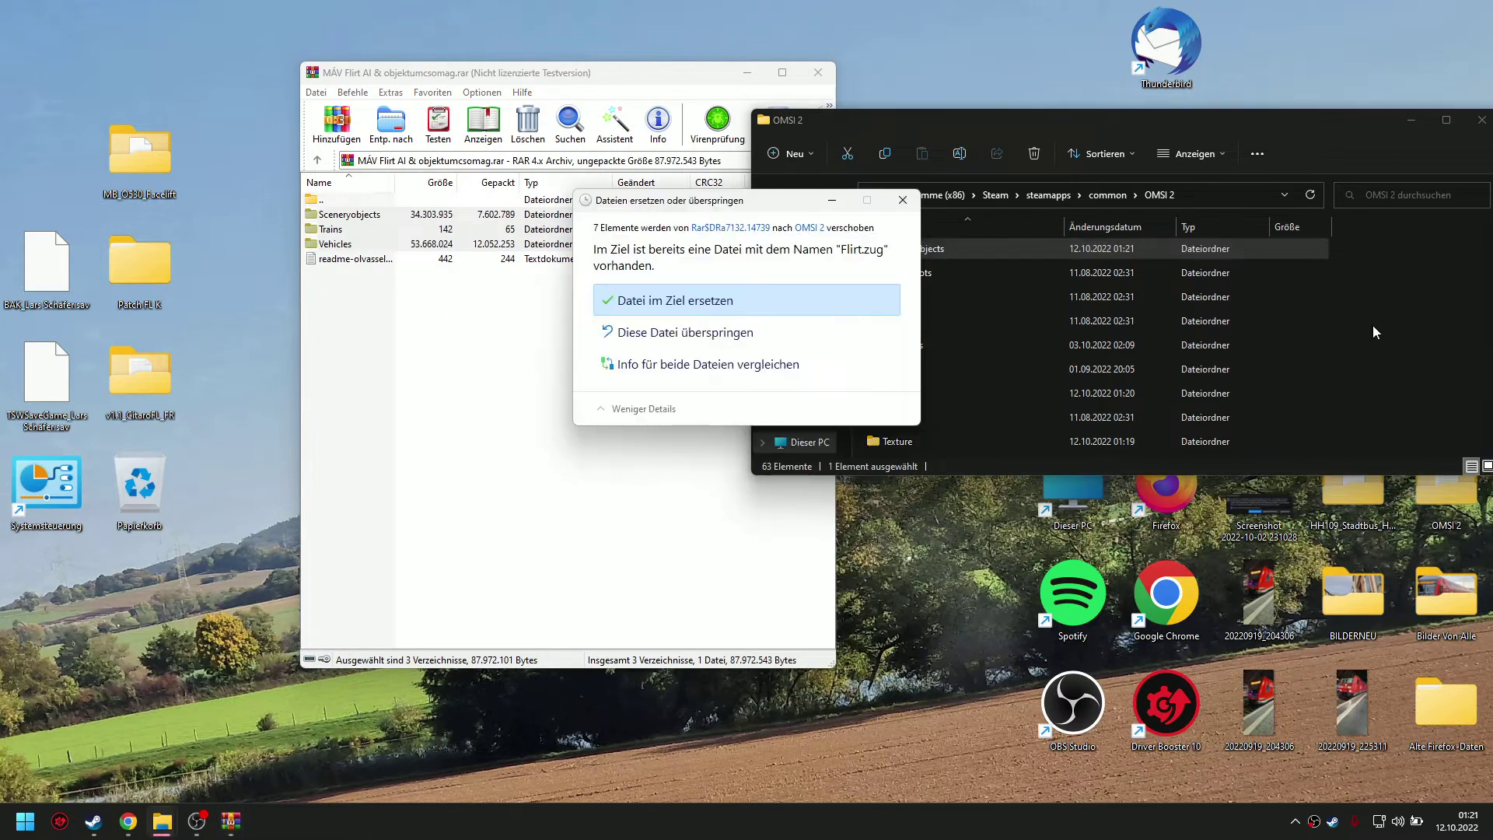
left_click(754, 300)
left_click(562, 383)
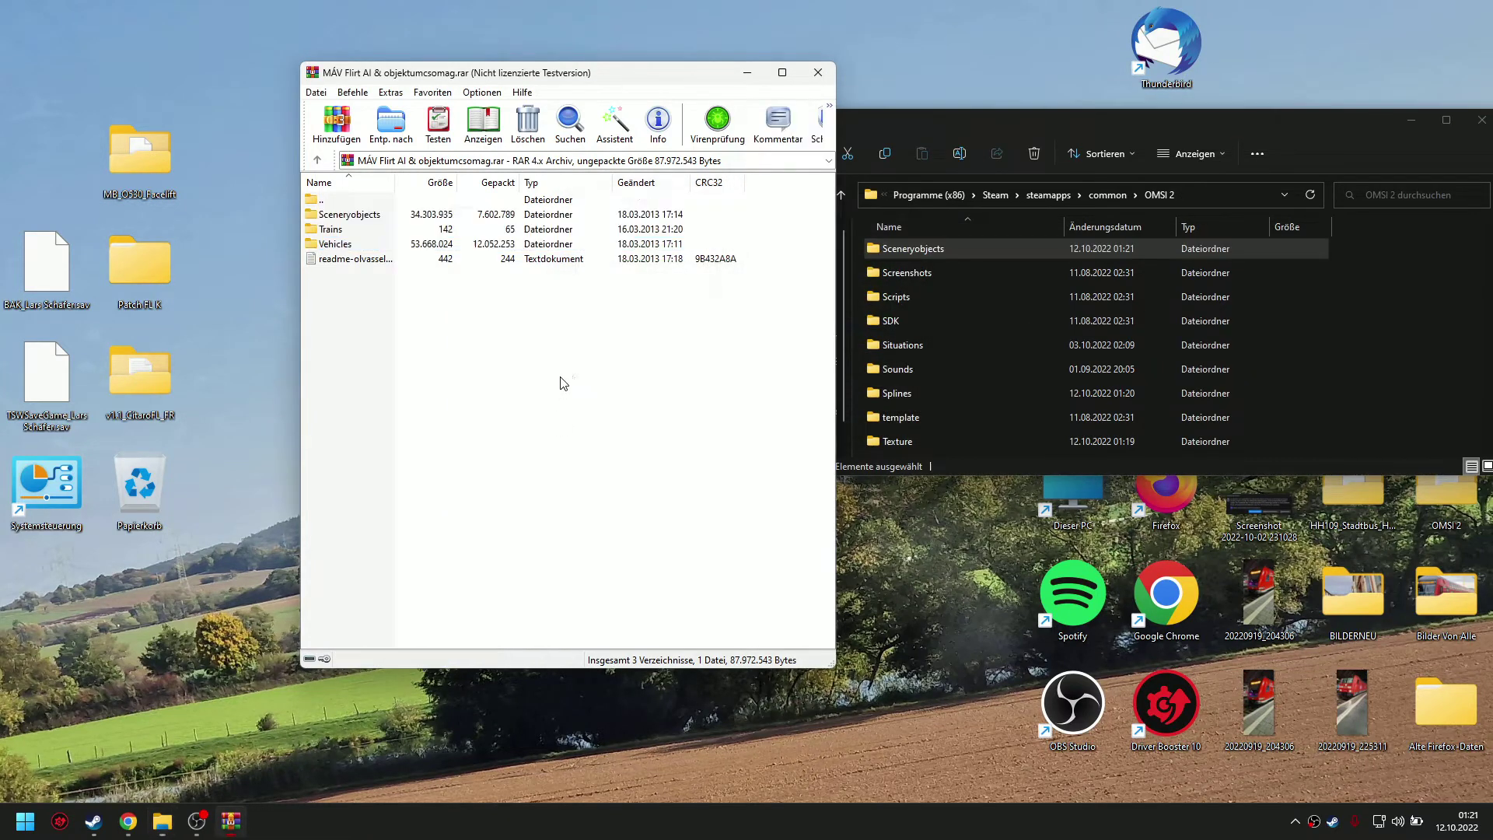
left_click(817, 72)
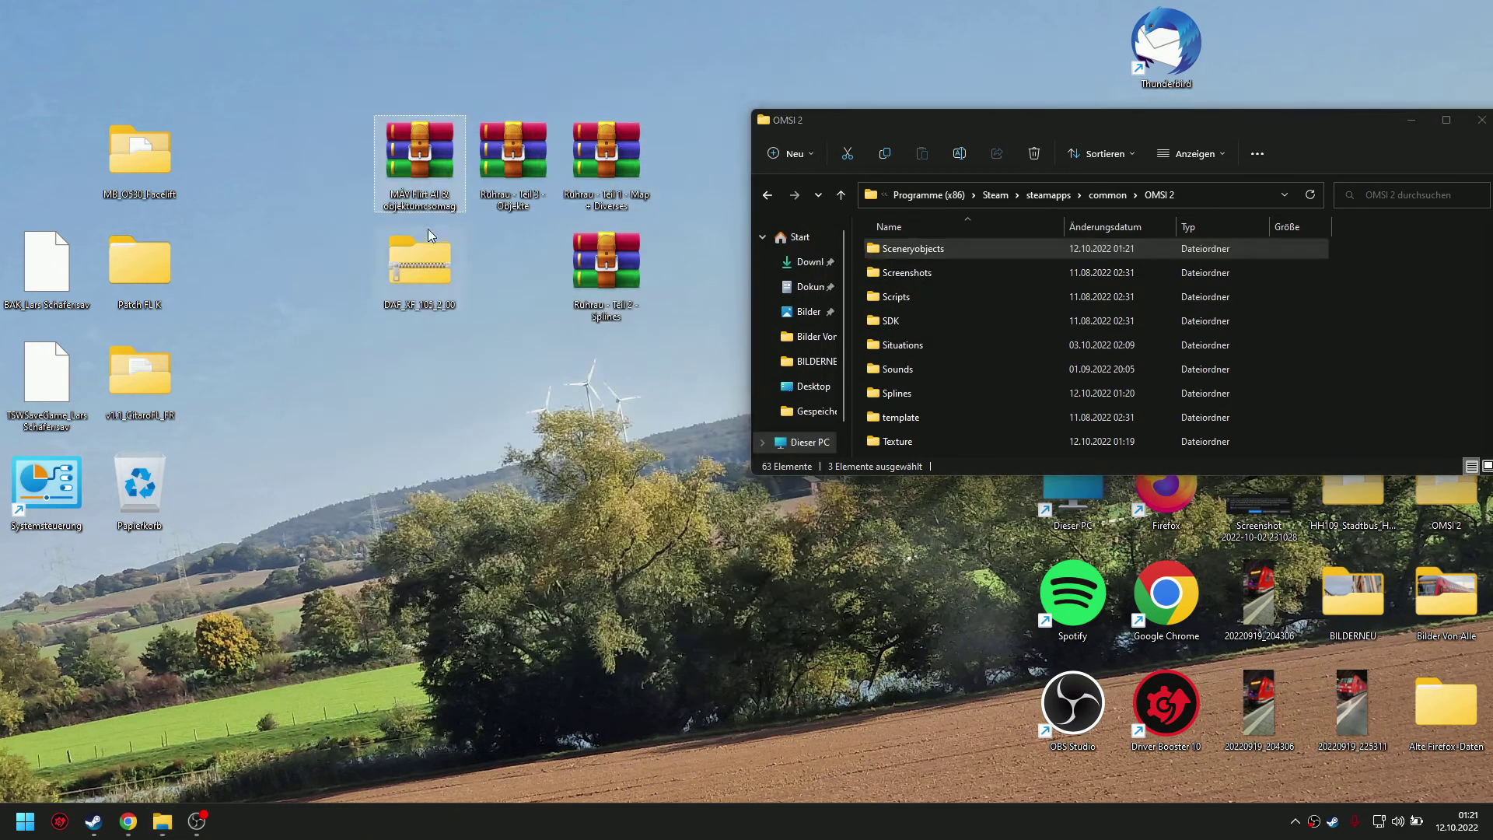
Copy the DAF_XF_105 folder from the DAF_XF_105_2_00 archive's Vehicles folder into the game's Vehicles folder, and close the archive
double_click(422, 272)
double_click(230, 147)
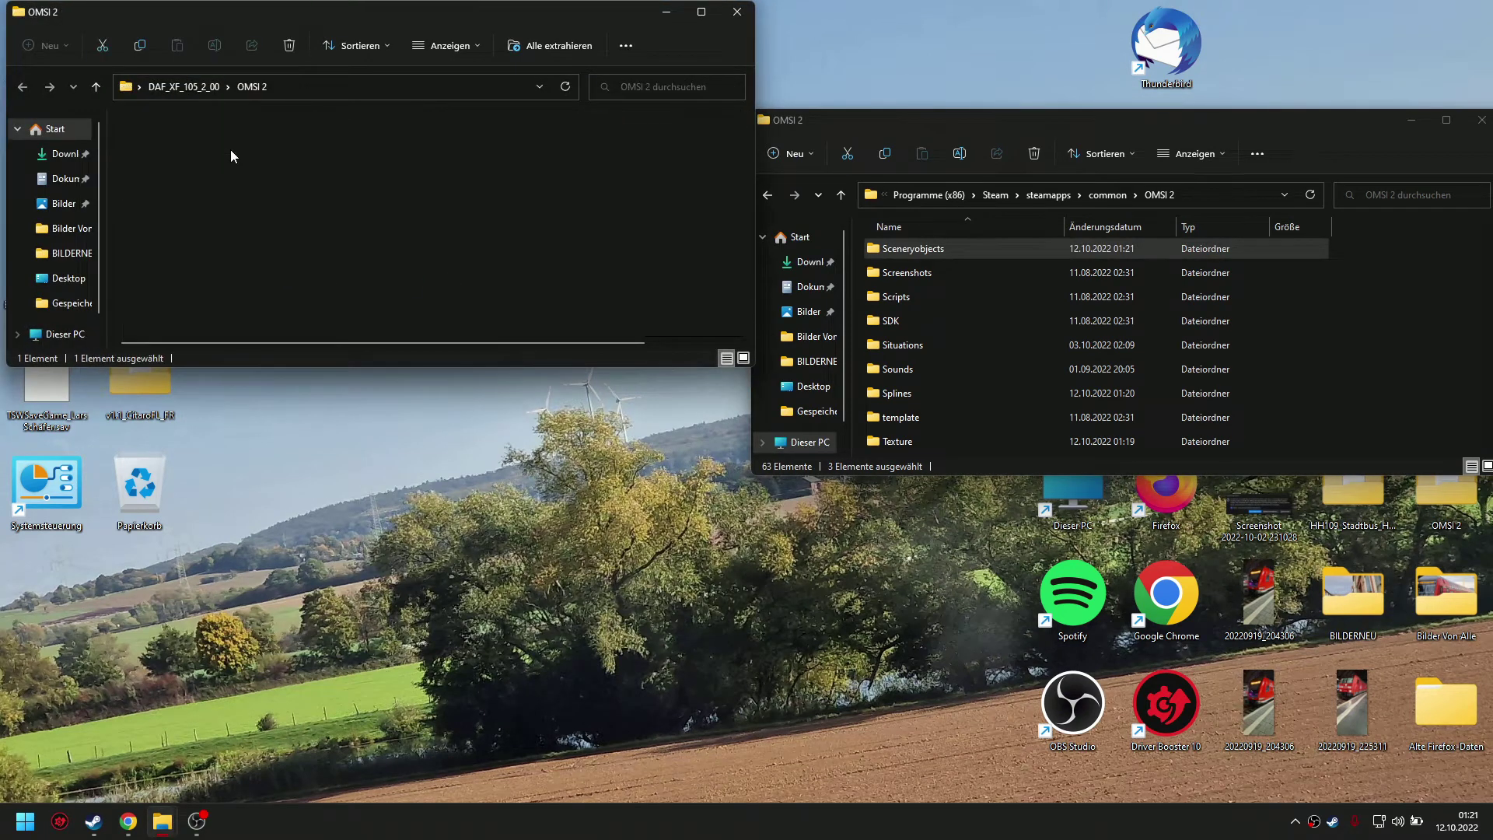
double_click(230, 147)
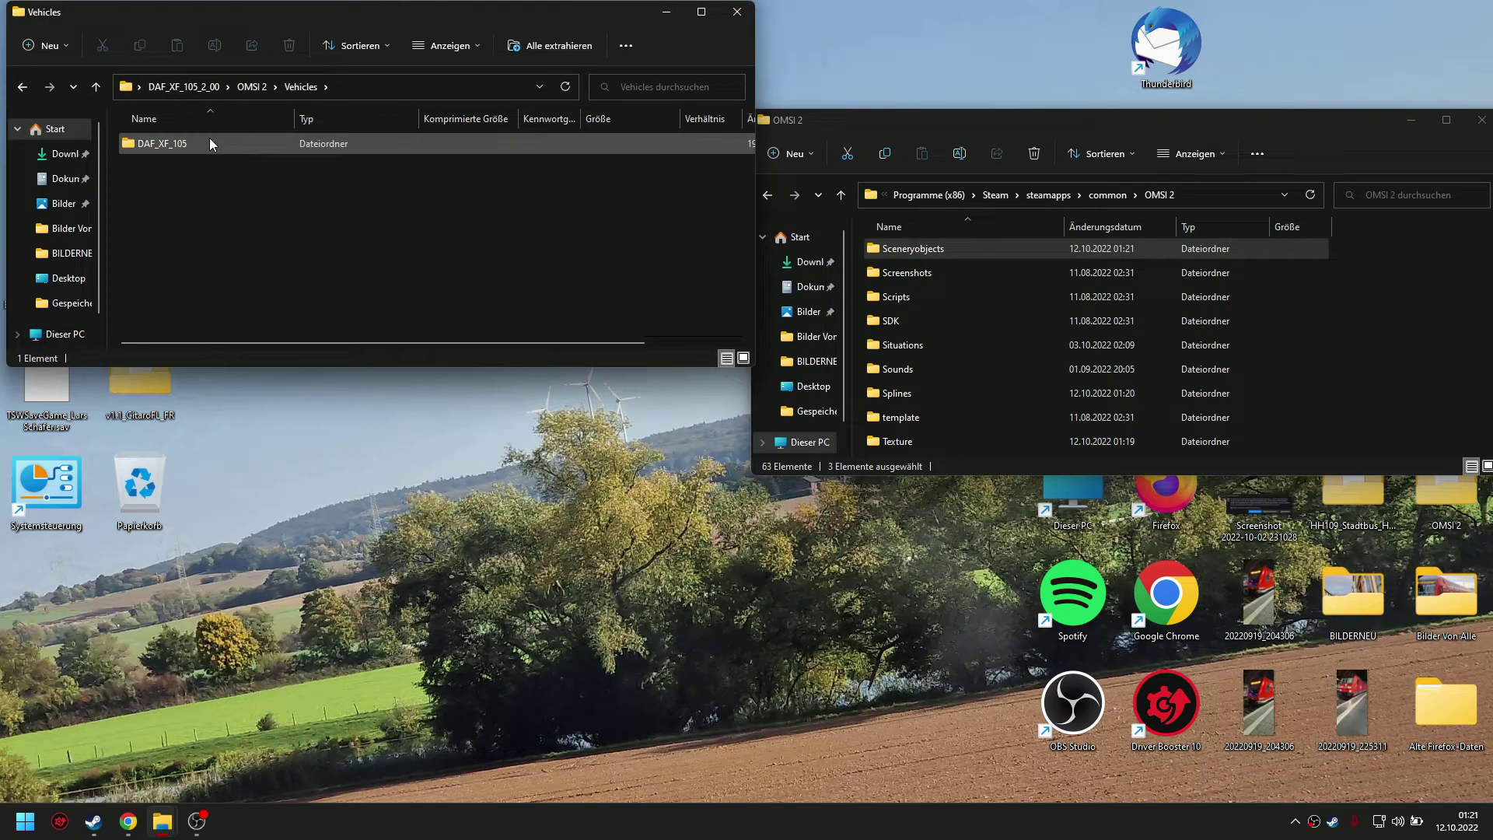
scroll(1019, 333, "down", 2)
double_click(871, 336)
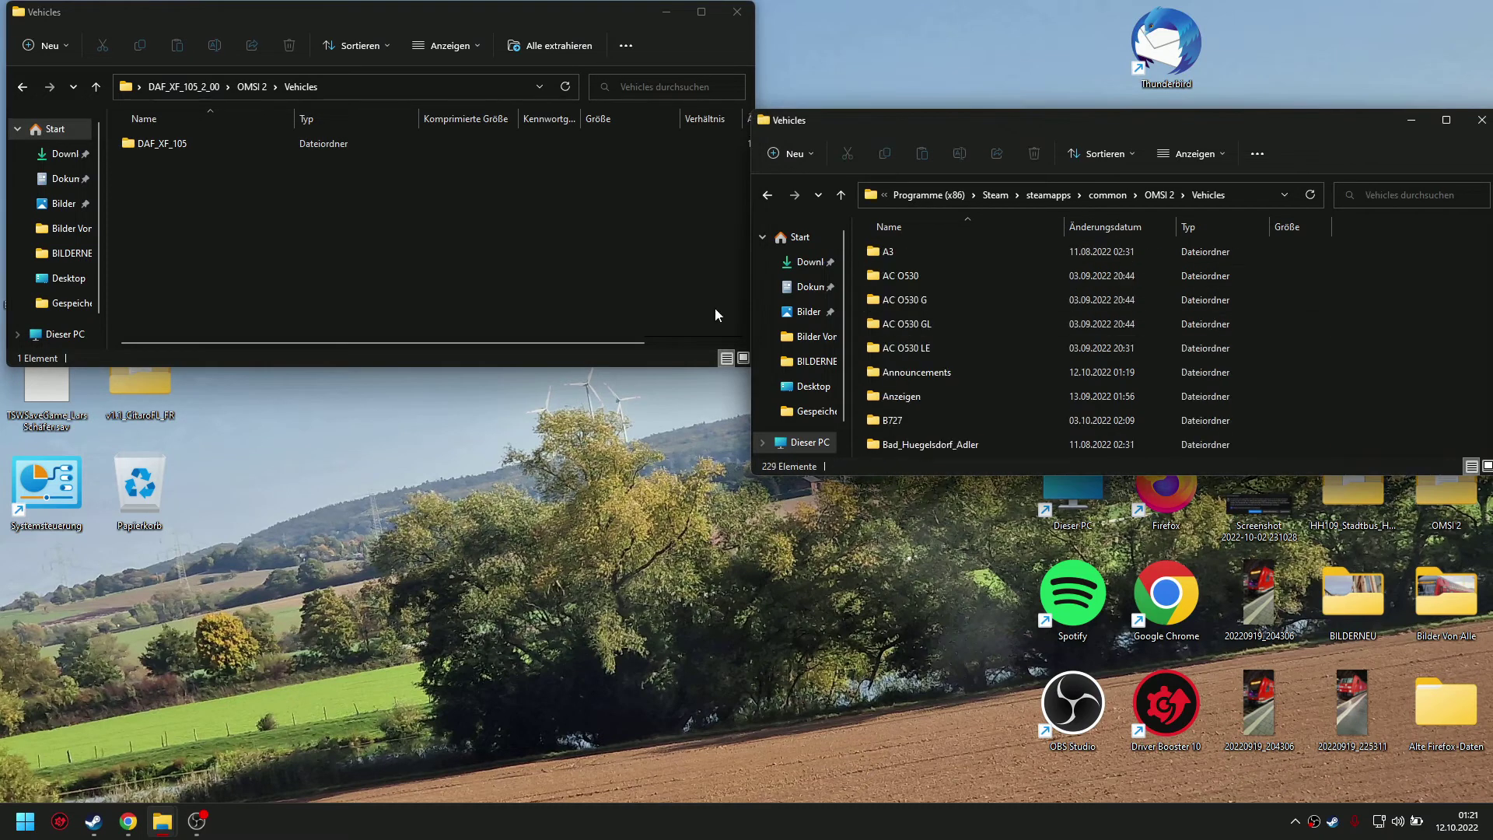
left_click_drag(200, 144, 1457, 335)
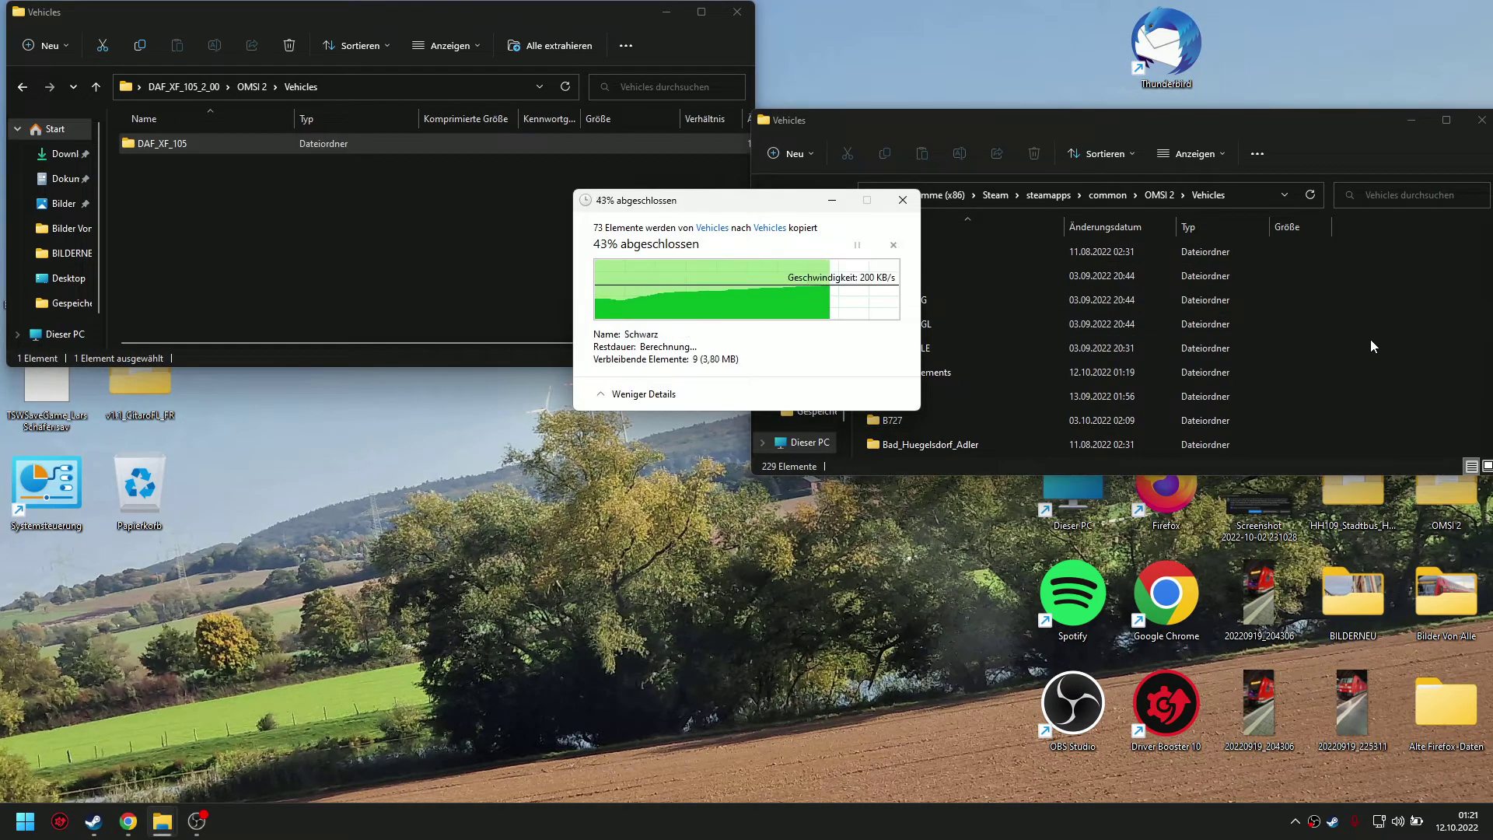
left_click(737, 12)
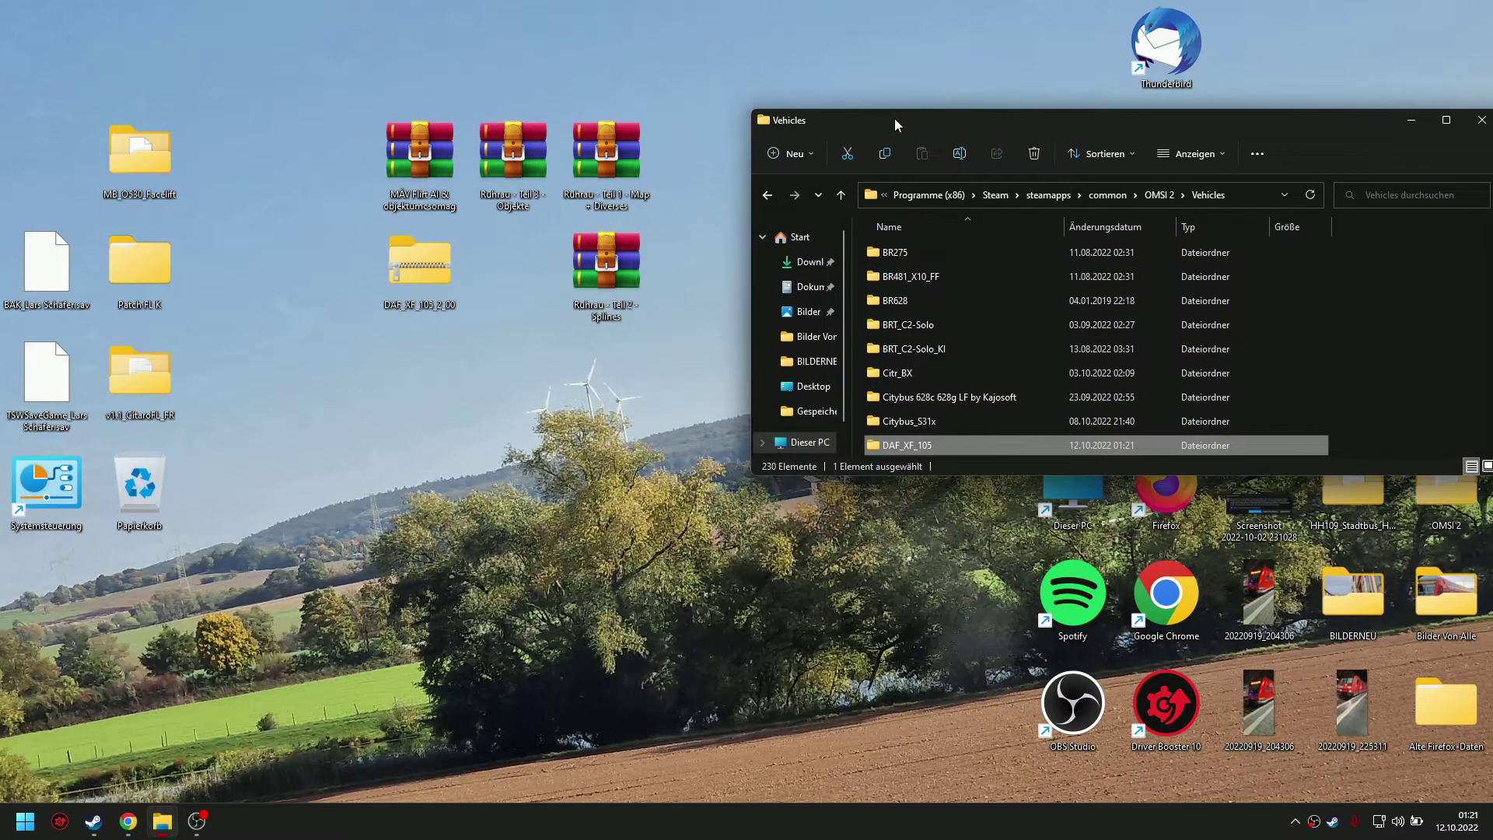
Look through the contents of the game's OMSI 2 folder in a maximized window, and close the folder
left_click_drag(894, 118, 445, 59)
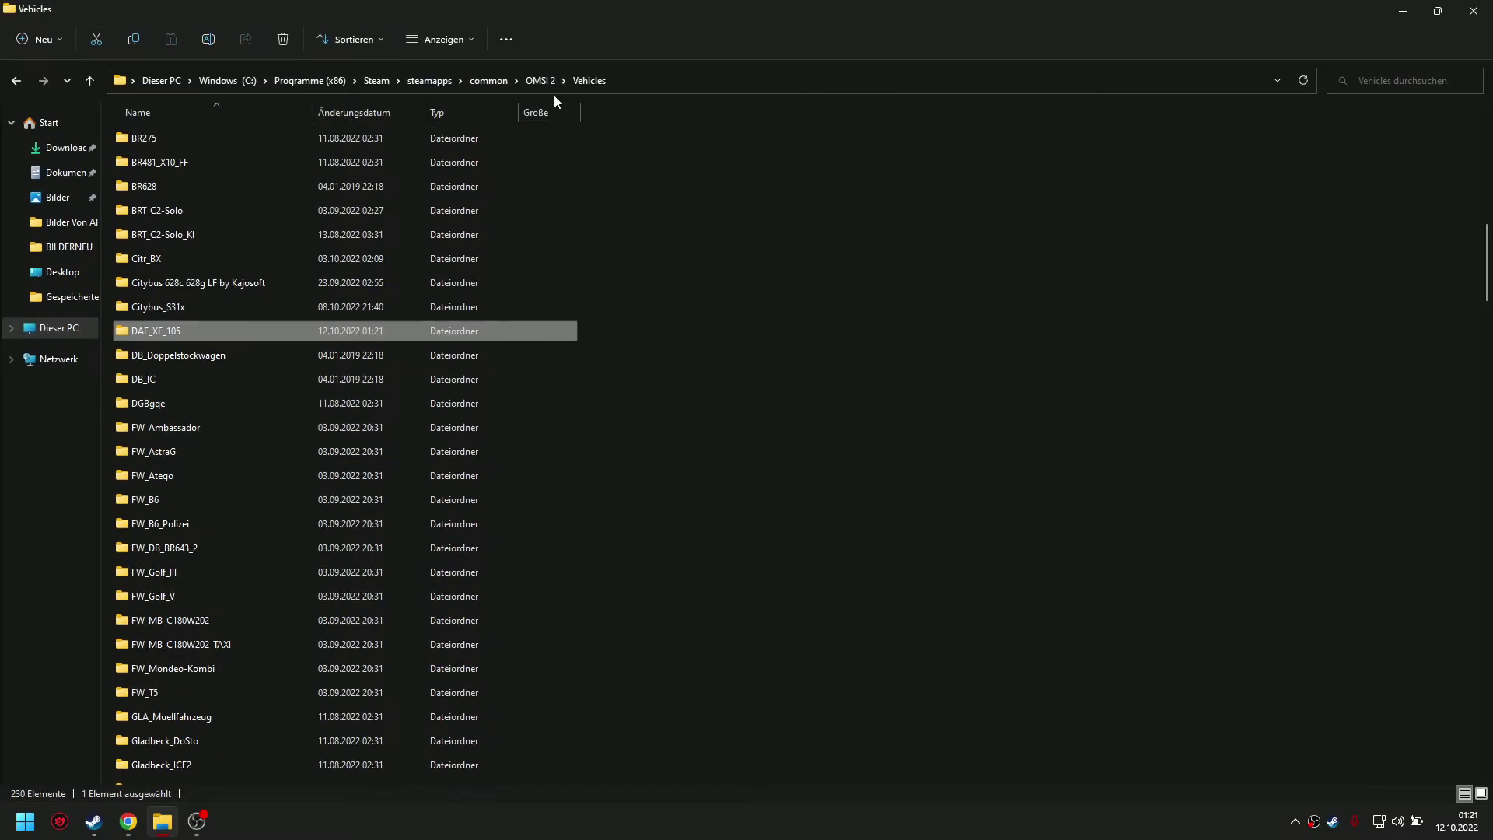
key("alt+Up")
scroll(526, 358, "down", 4)
scroll(234, 303, "up", 4)
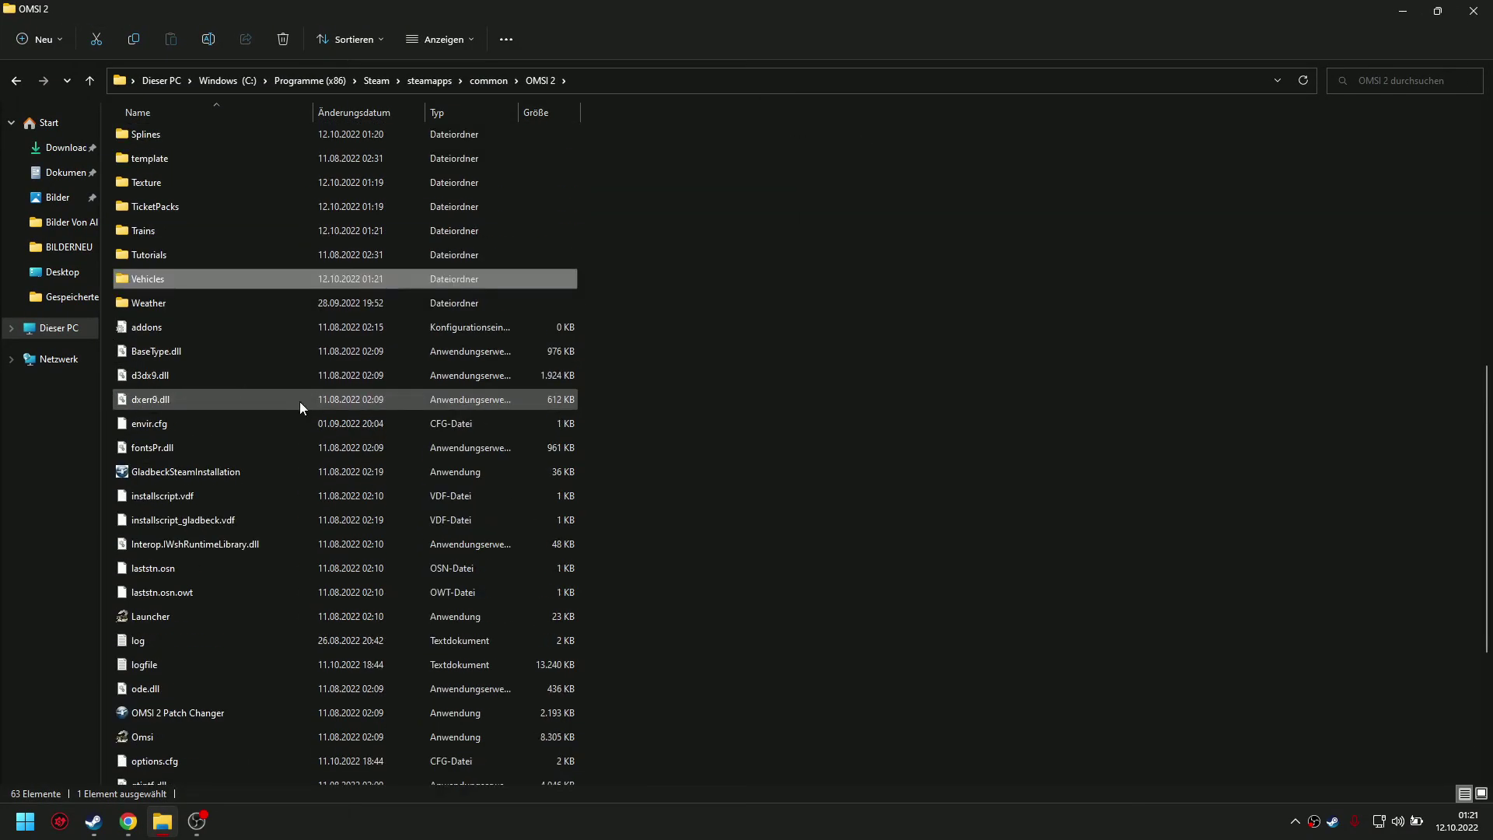
scroll(423, 467, "down", 4)
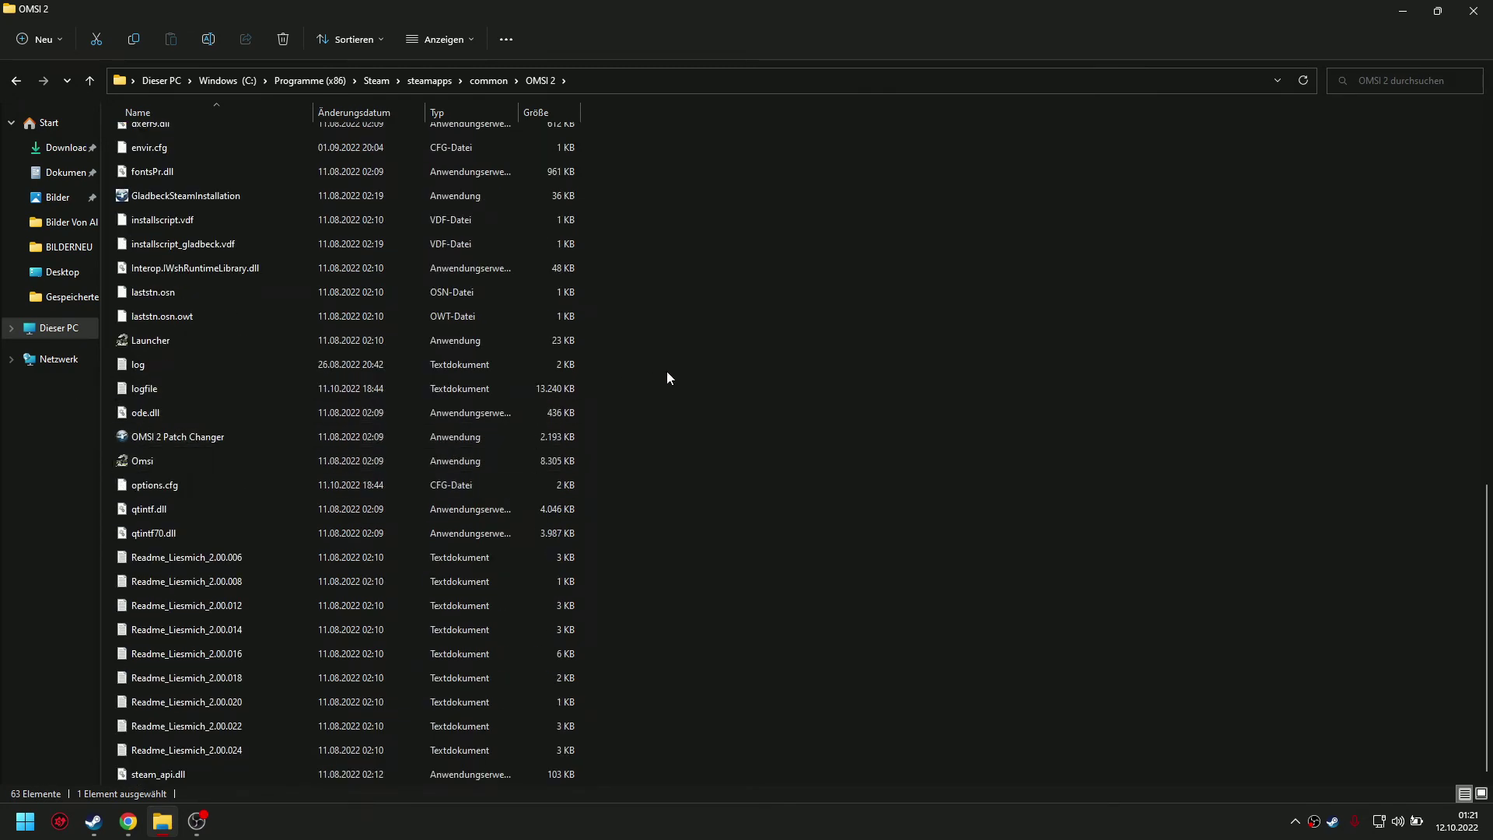
scroll(666, 371, "up", 2)
left_click_drag(618, 8, 540, 193)
left_click(899, 192)
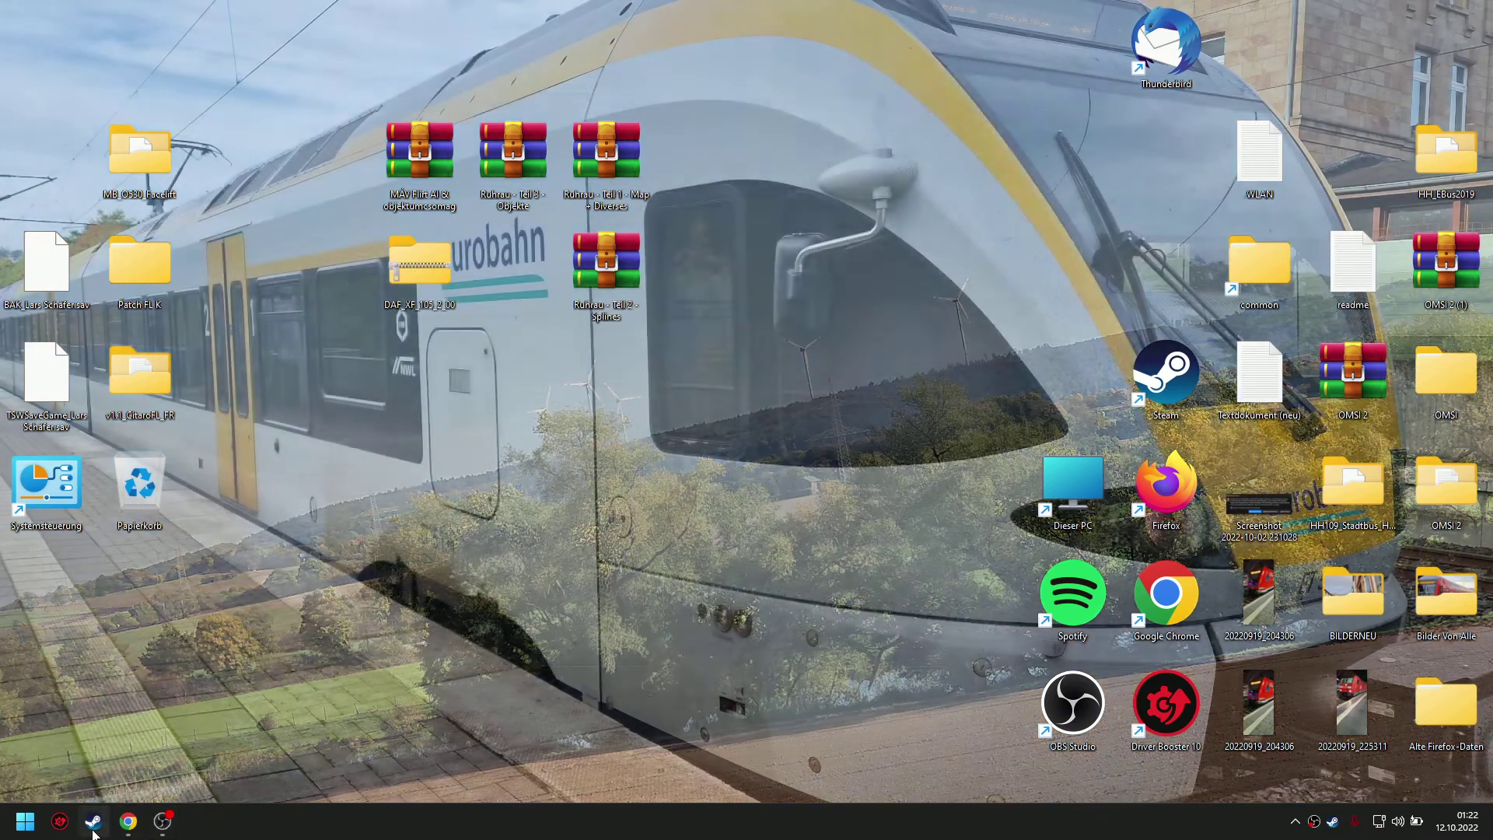
Switch to Steam, launch OMSI 2 from the library, and minimize the Steam window
left_click(94, 821)
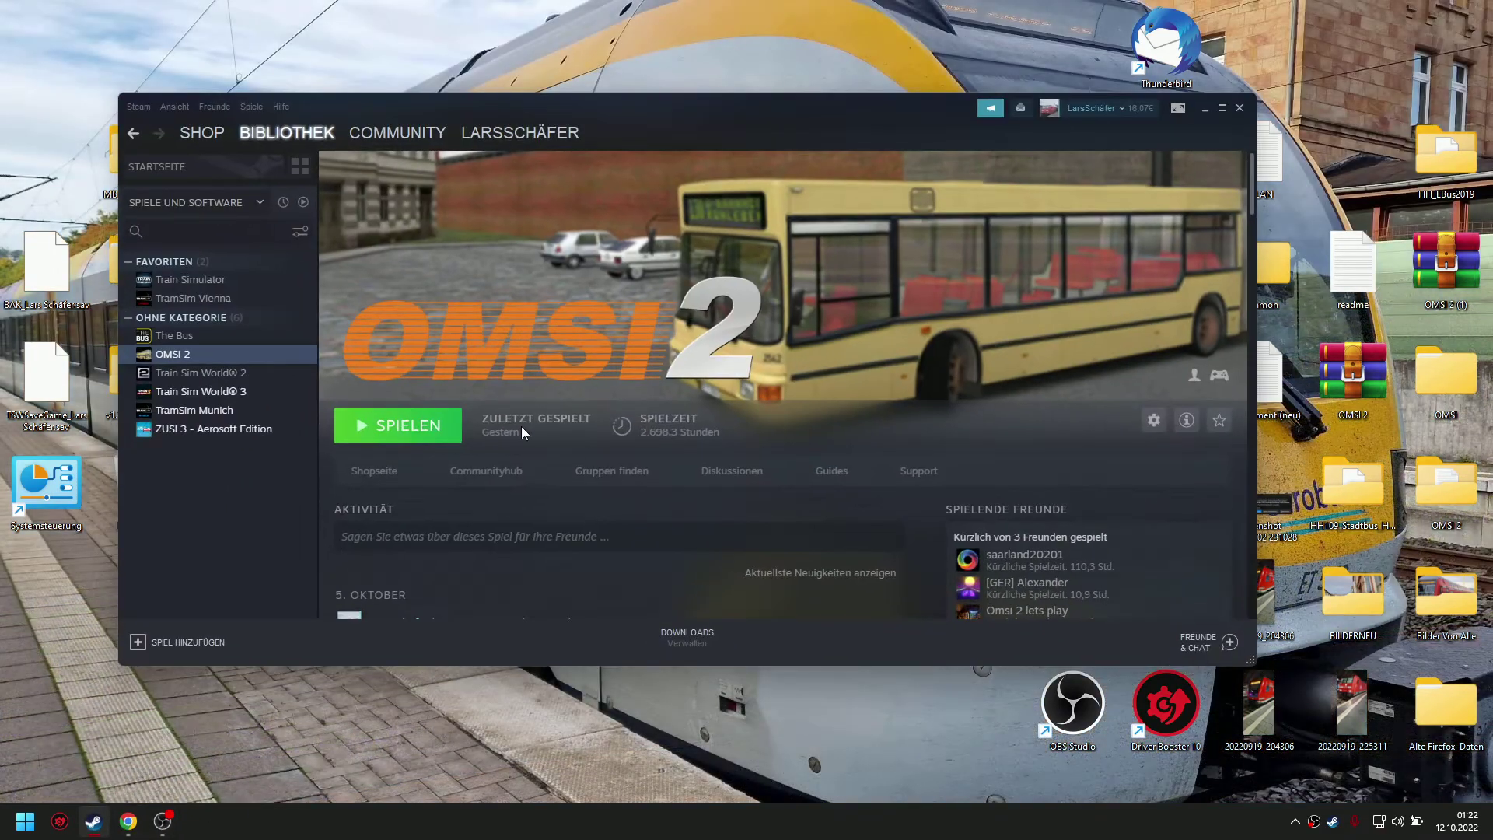
left_click(398, 426)
left_click(1204, 108)
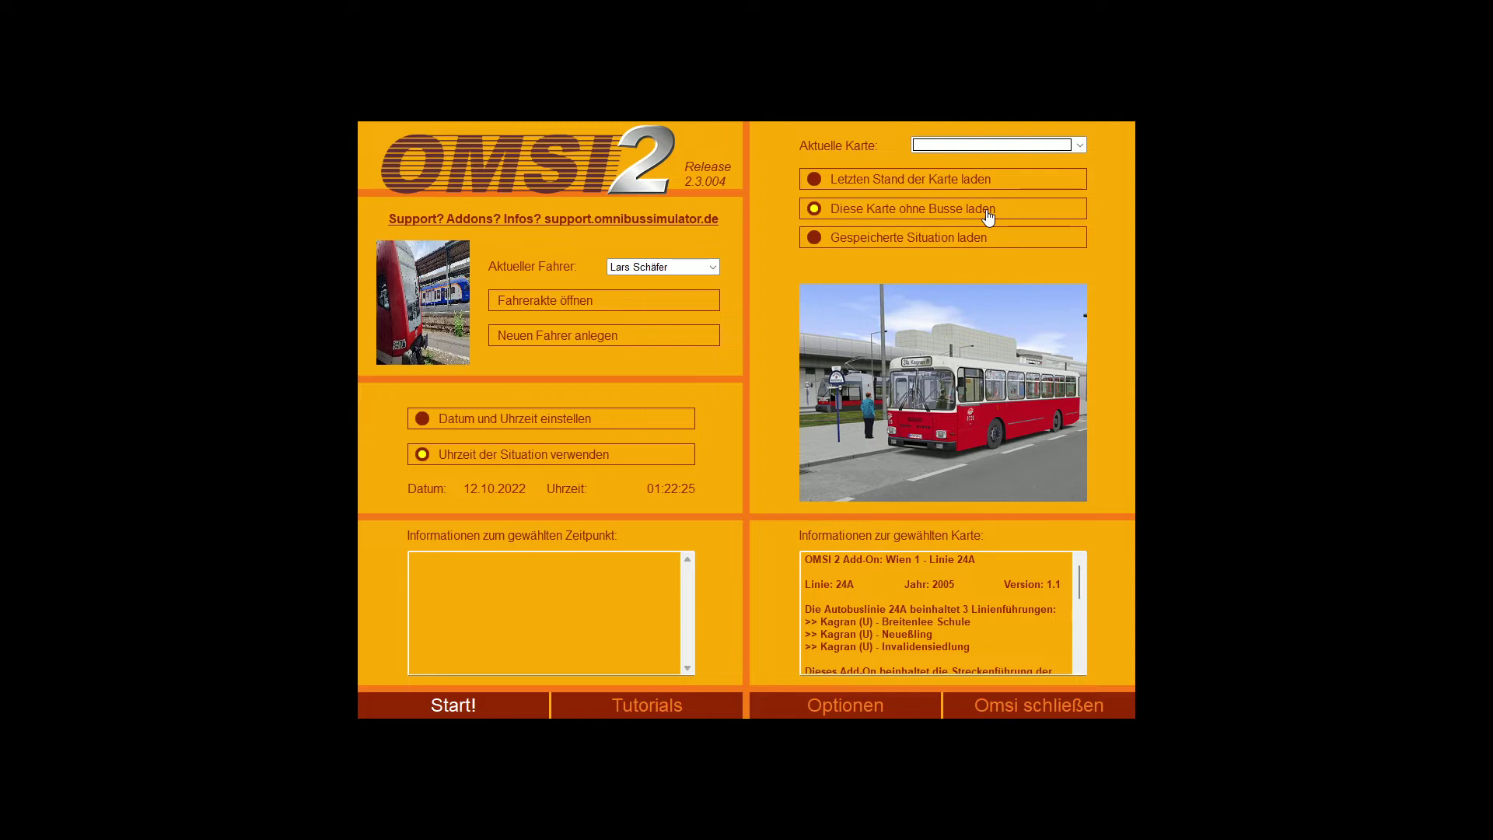
Select Ruhrau V2 as the current map and read its description
left_click(1007, 146)
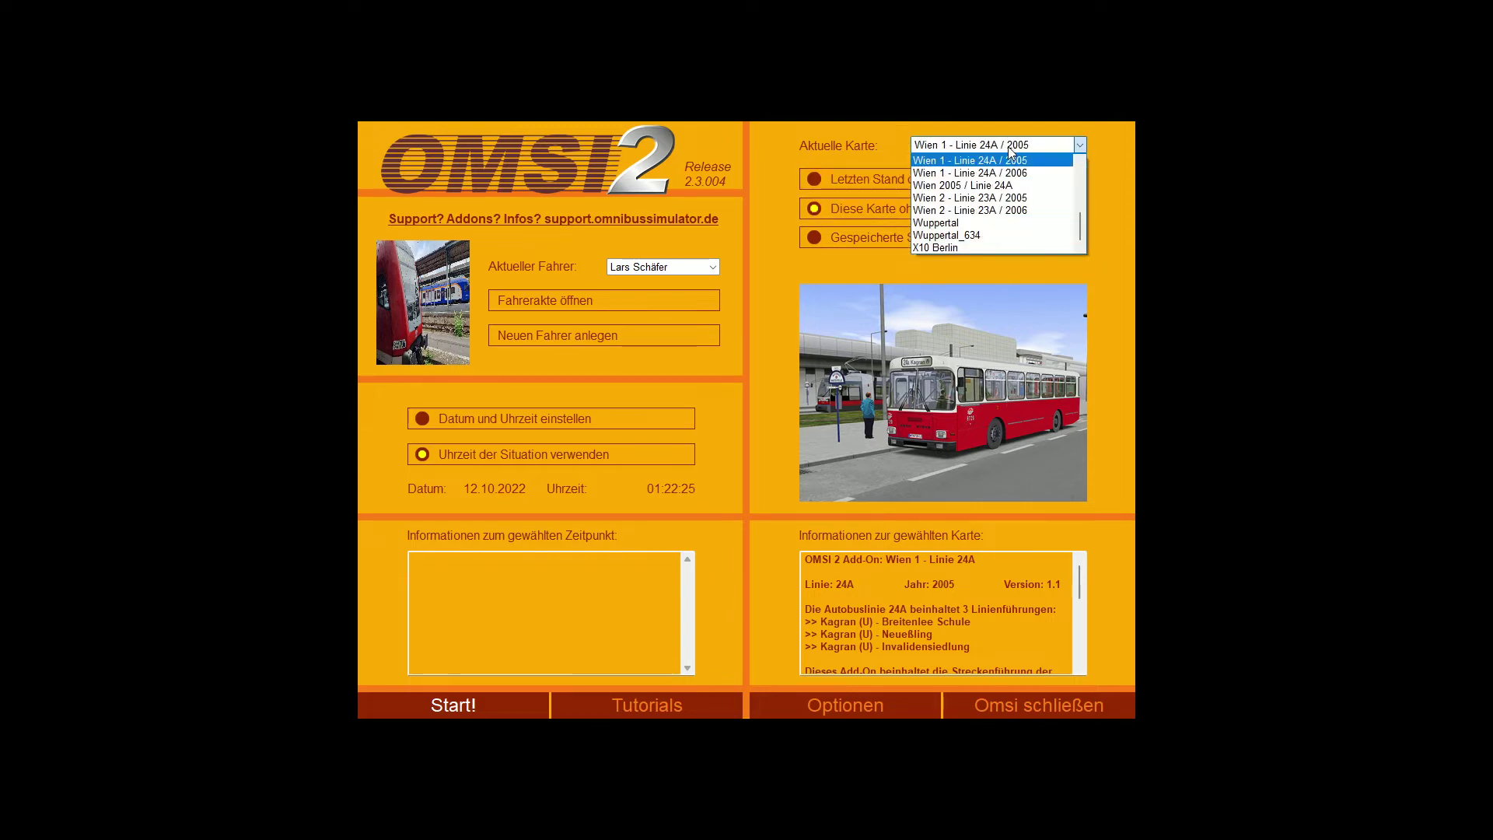
scroll(981, 226, "up", 3)
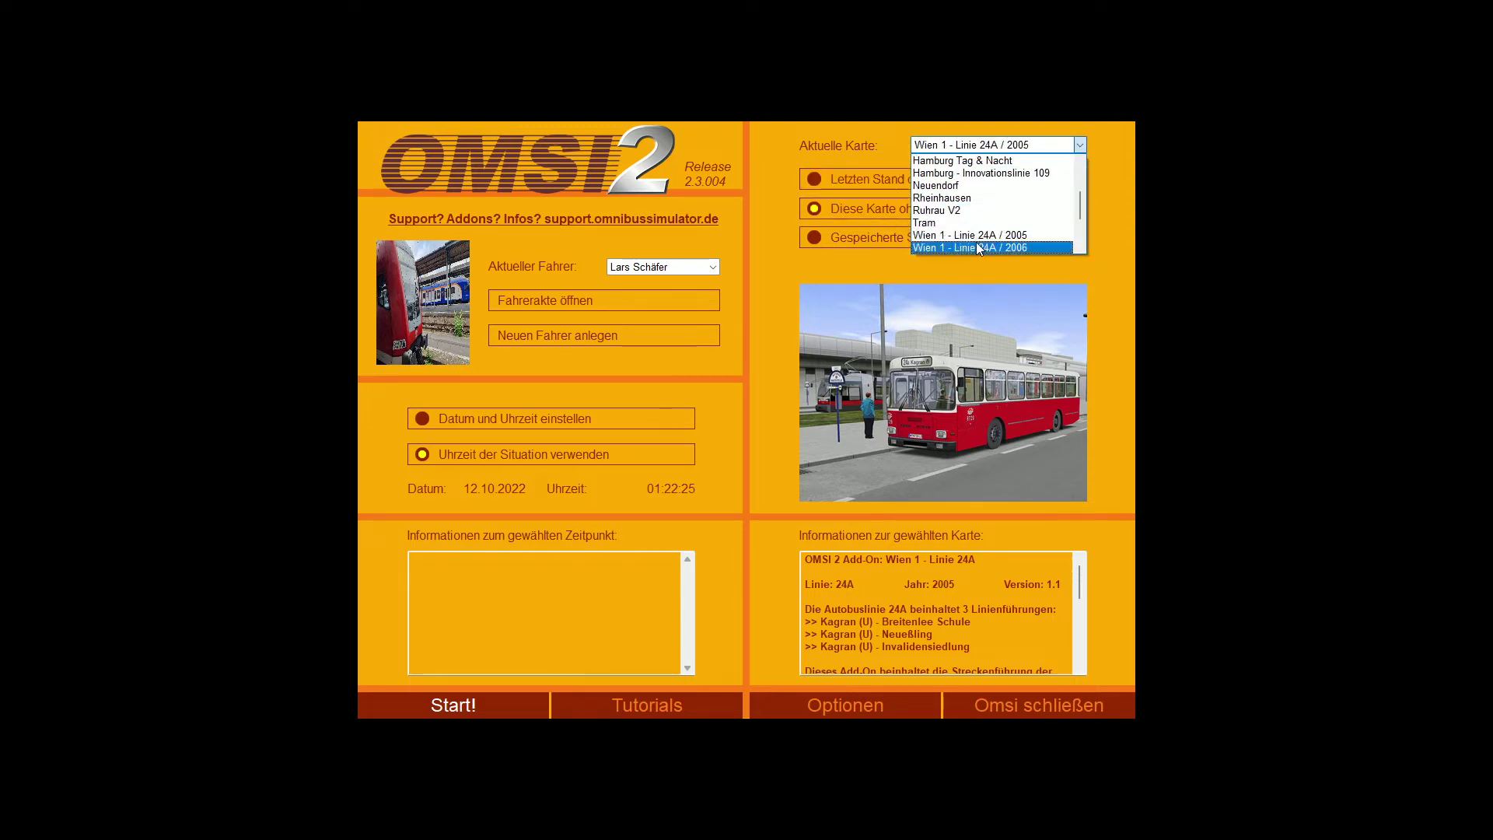
left_click(964, 223)
left_click(972, 145)
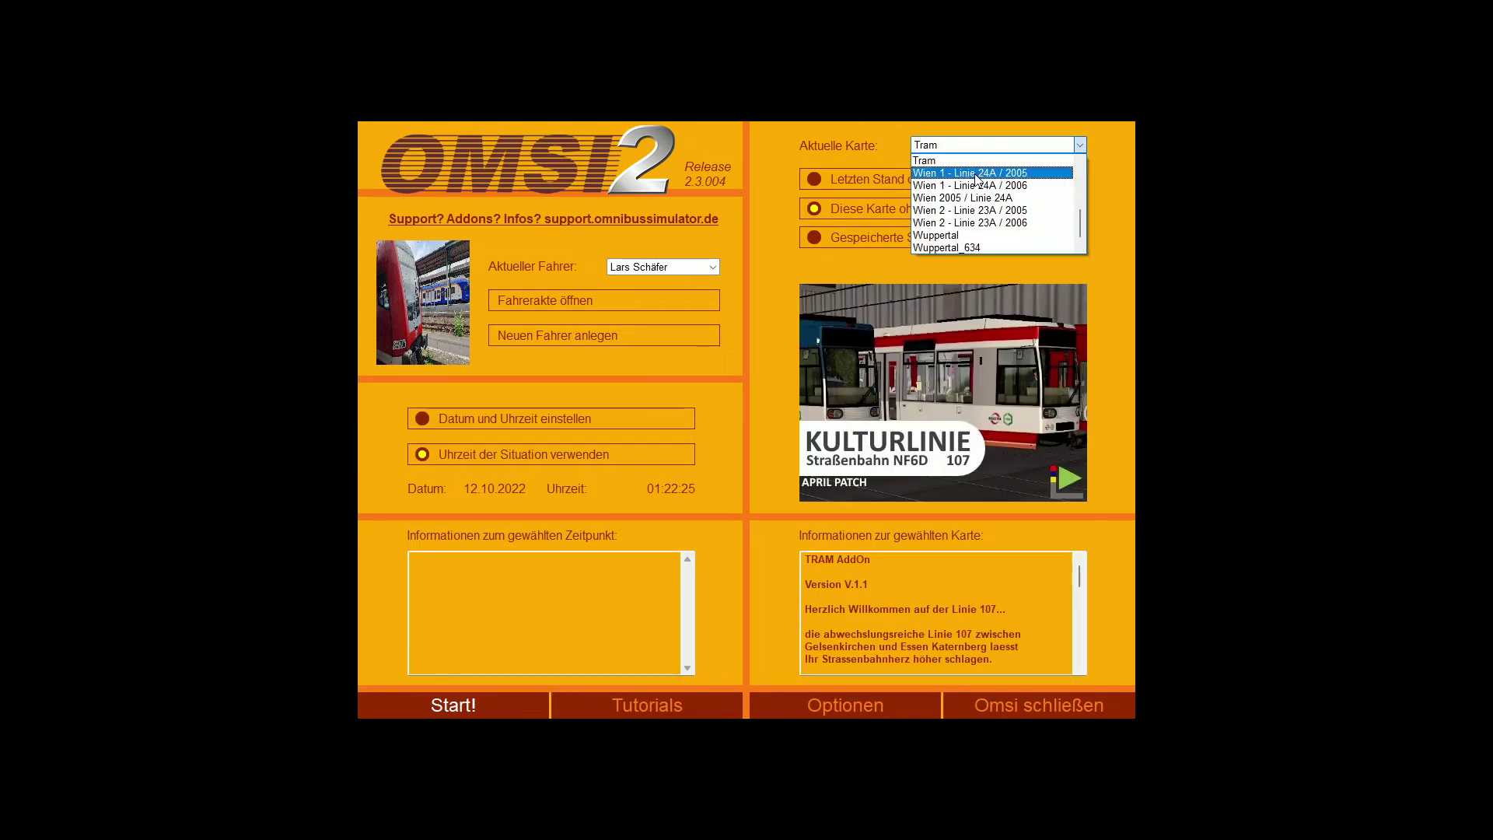
scroll(977, 179, "up", 2)
left_click(971, 184)
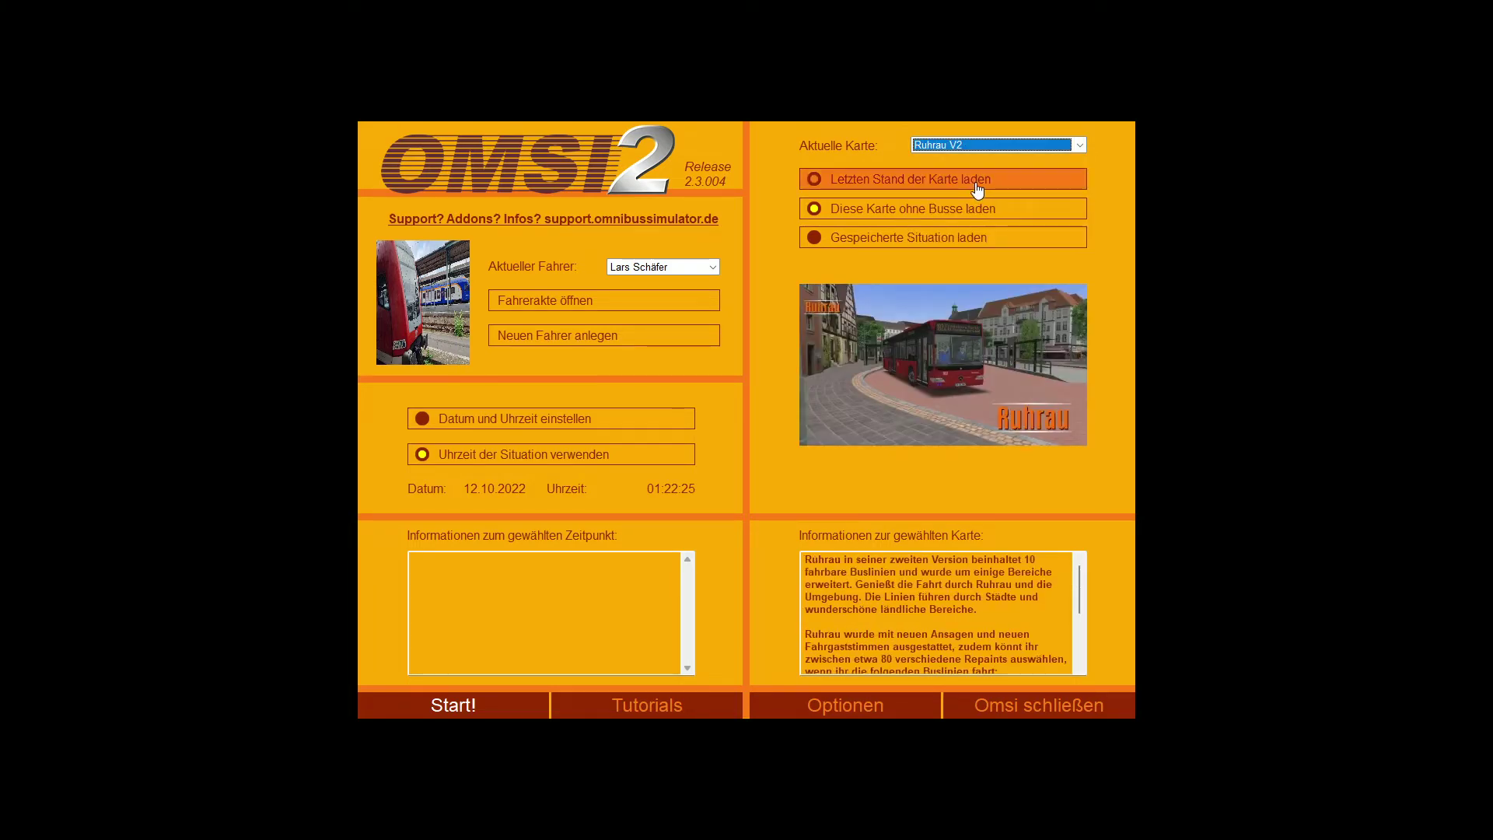
scroll(969, 591, "down", 3)
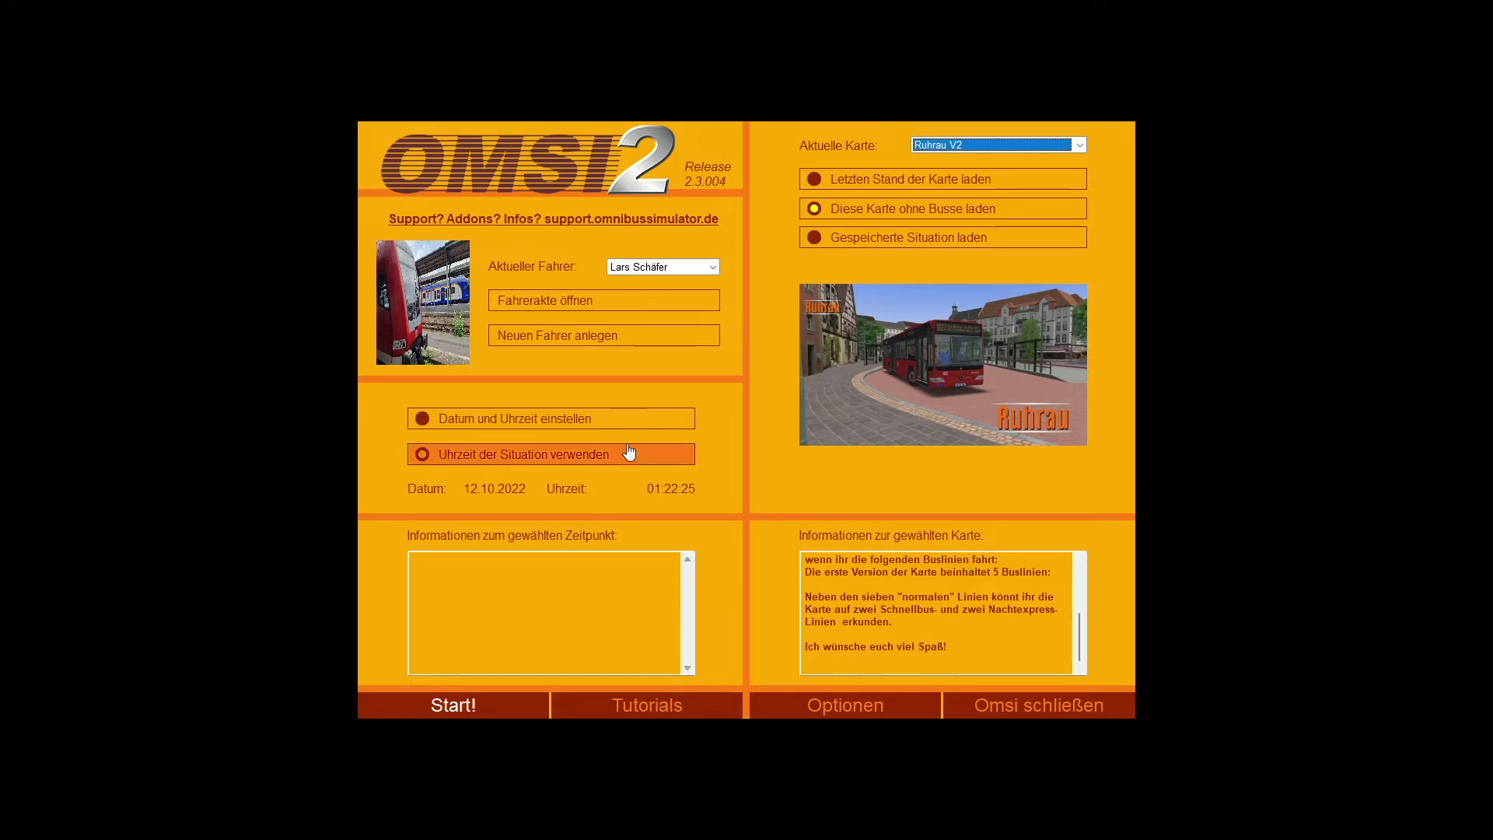
Set the date to 12.10.2022 and the time to 1:22:25, and start loading the map without buses
left_click(617, 418)
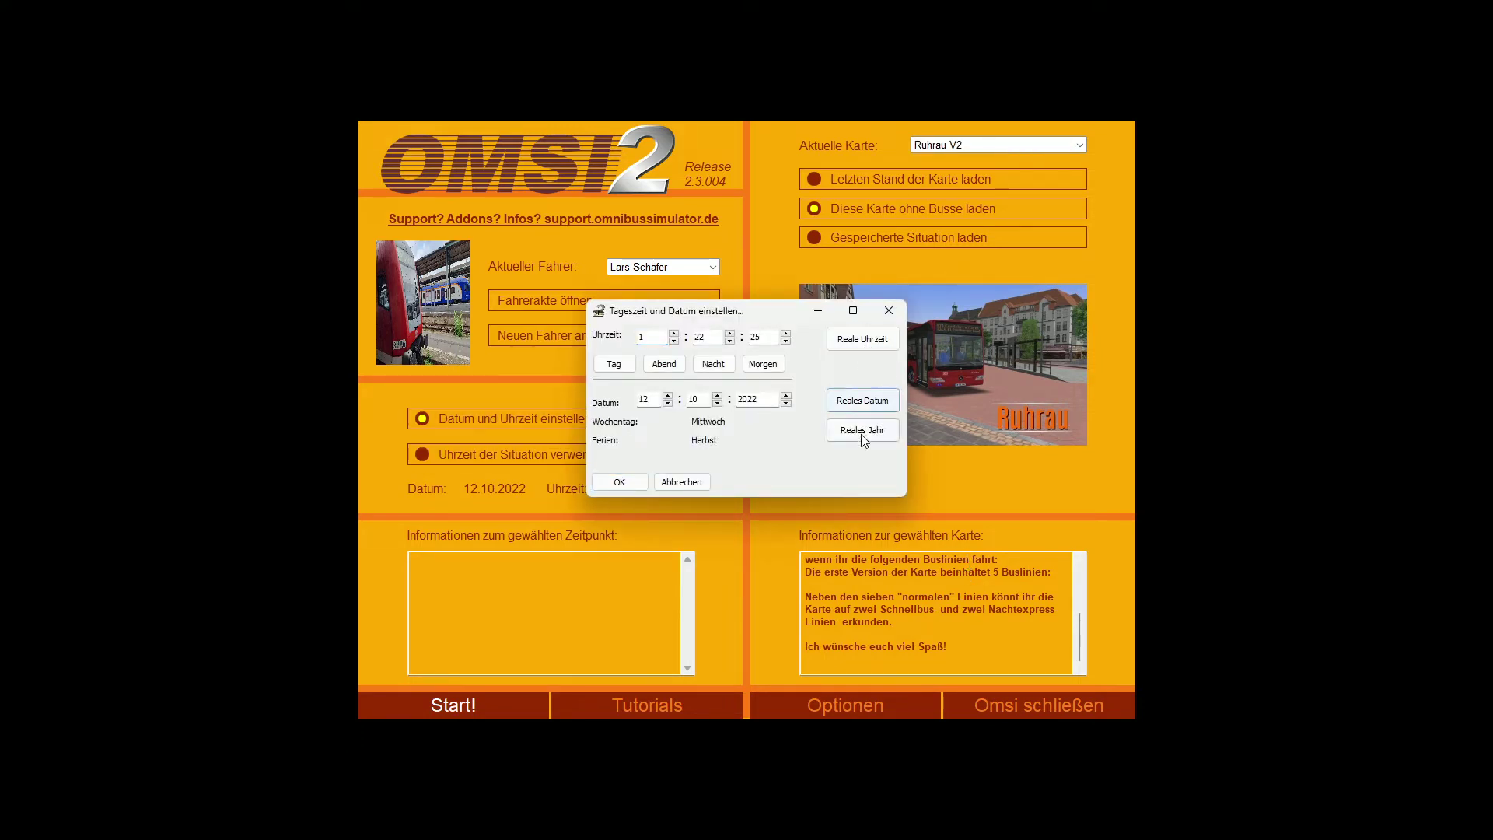
left_click(626, 483)
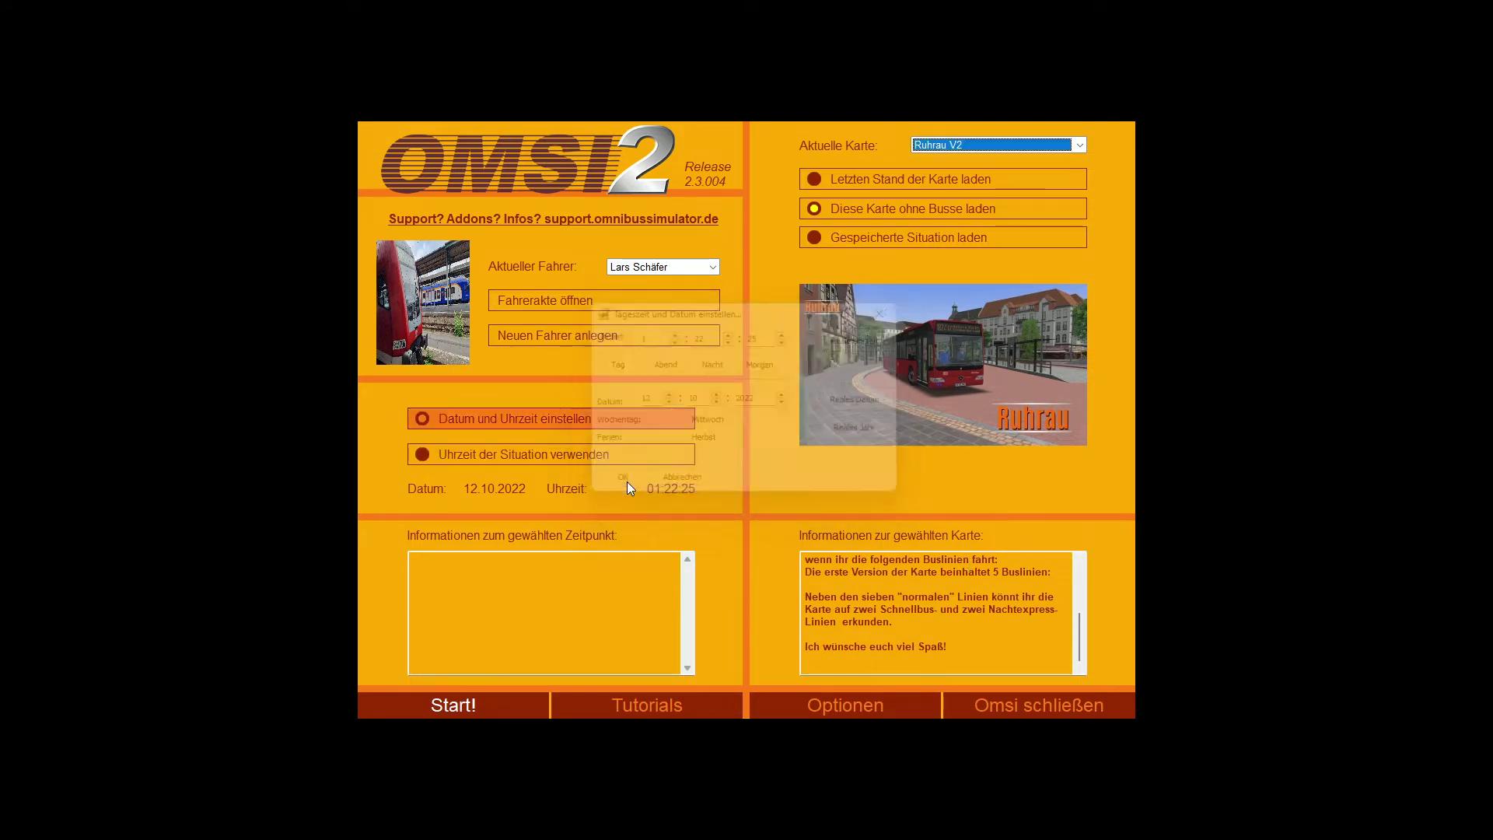
left_click(497, 707)
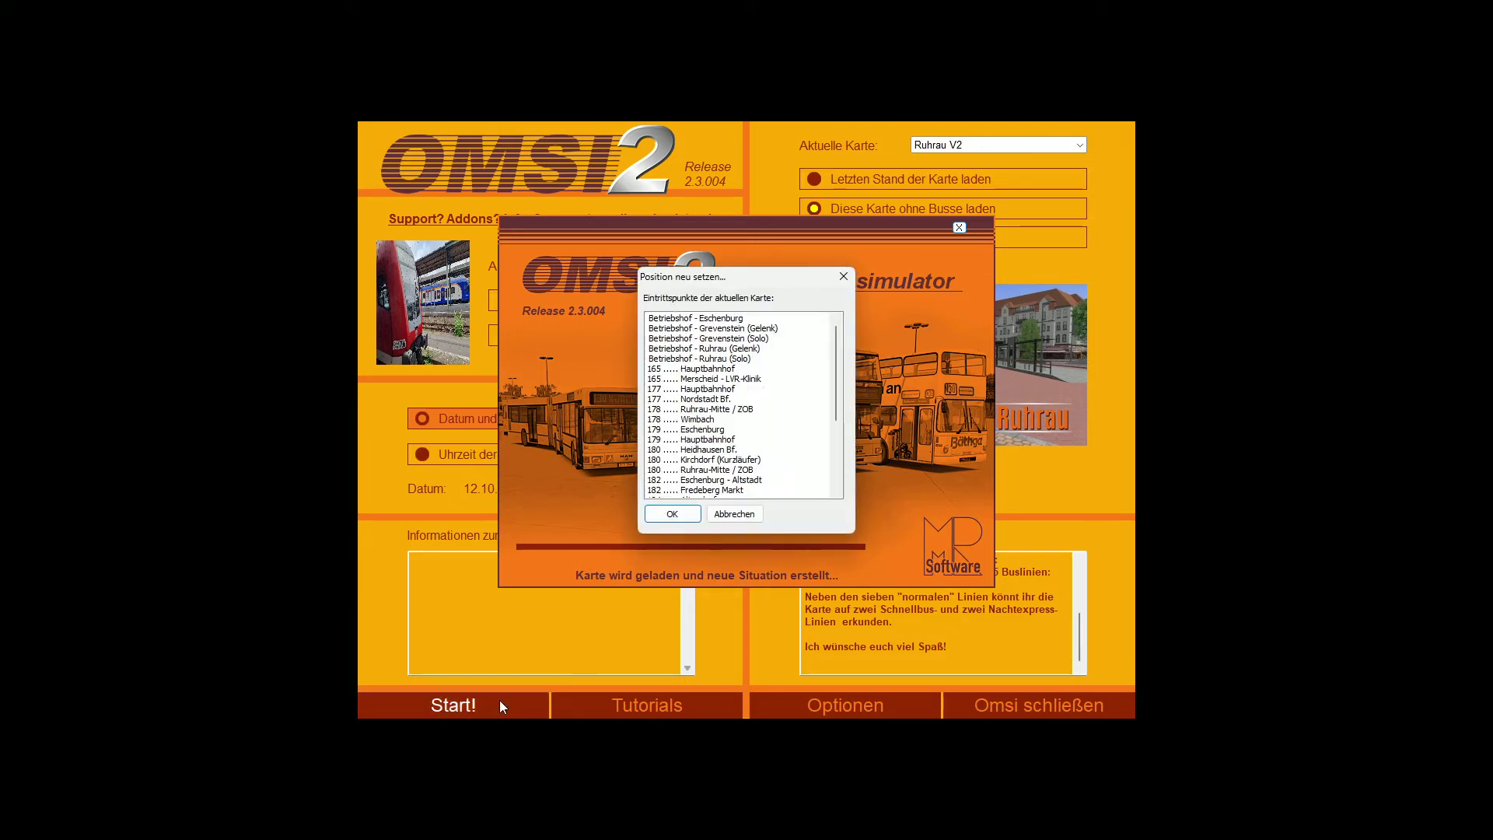
Choose 178 Ruhrau-Mitte / ZOB as the map's entry point and confirm it
key("Tab")
key("Tab")
key("Down")
key("Down")
key("Down")
key("Down")
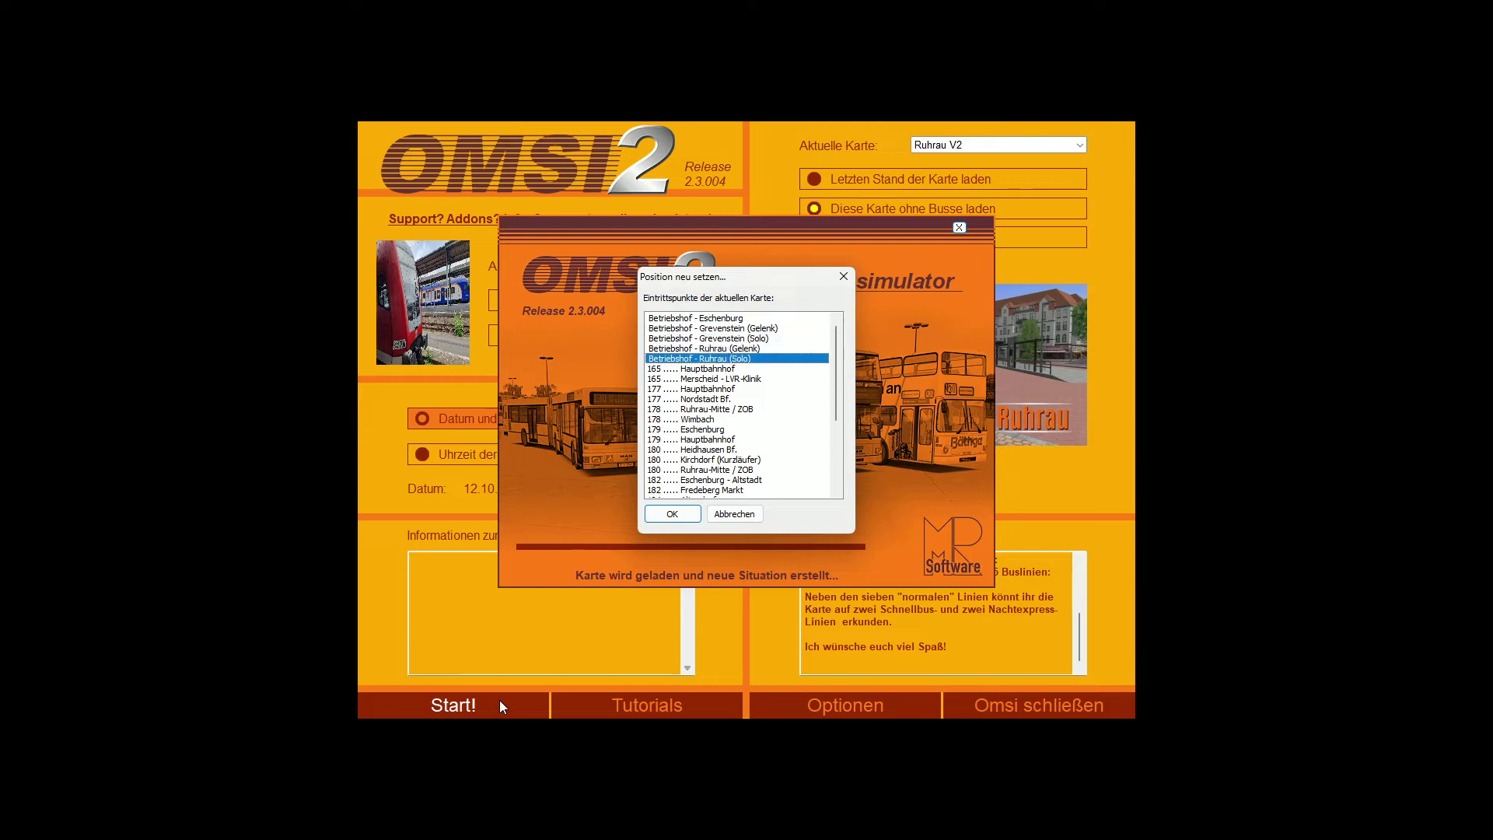
key("Down")
key("Down")
key("Down")
key("Down")
key("Down")
key("Down")
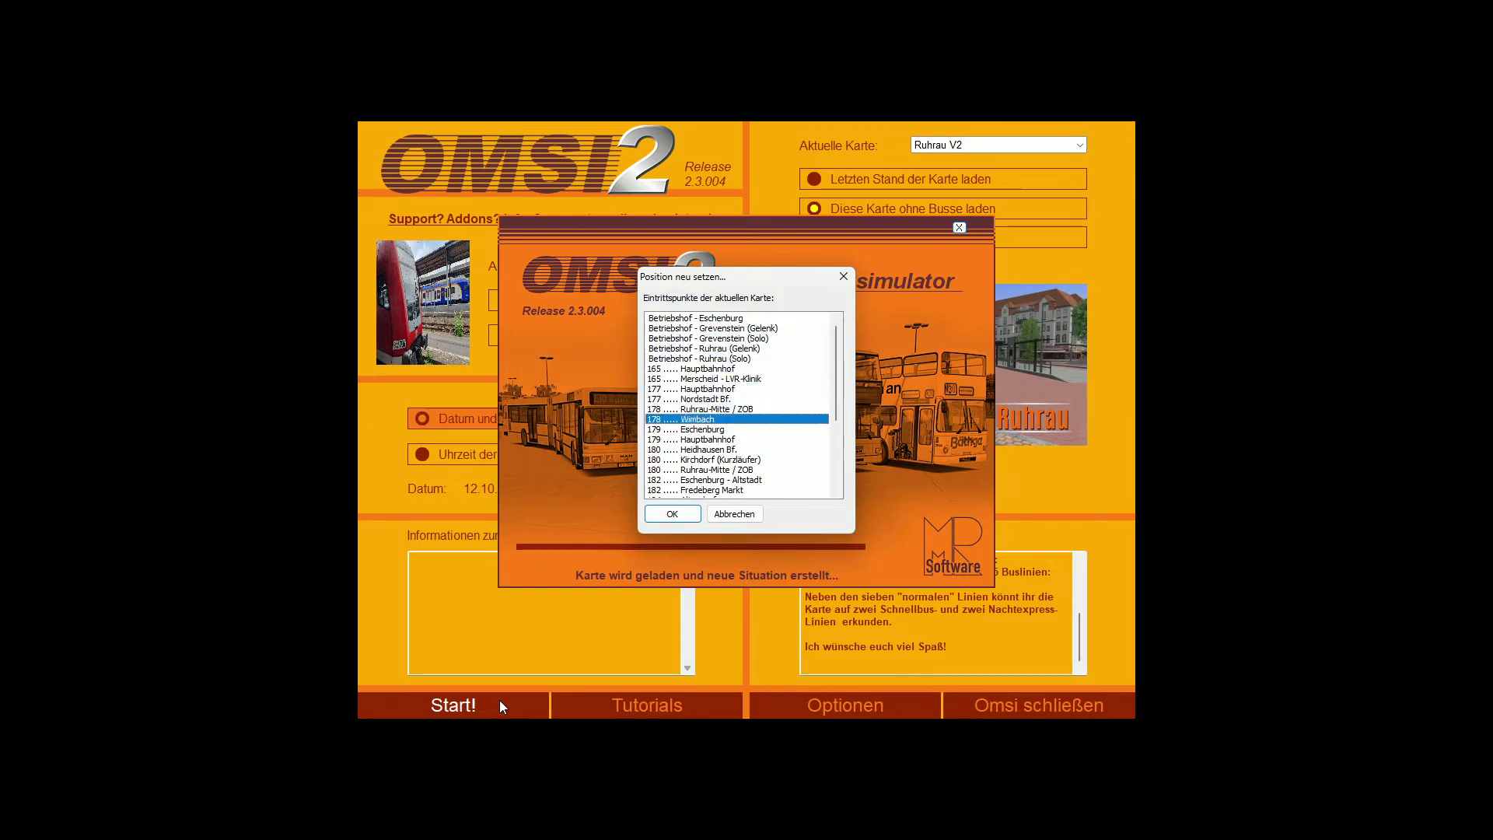
key("Up")
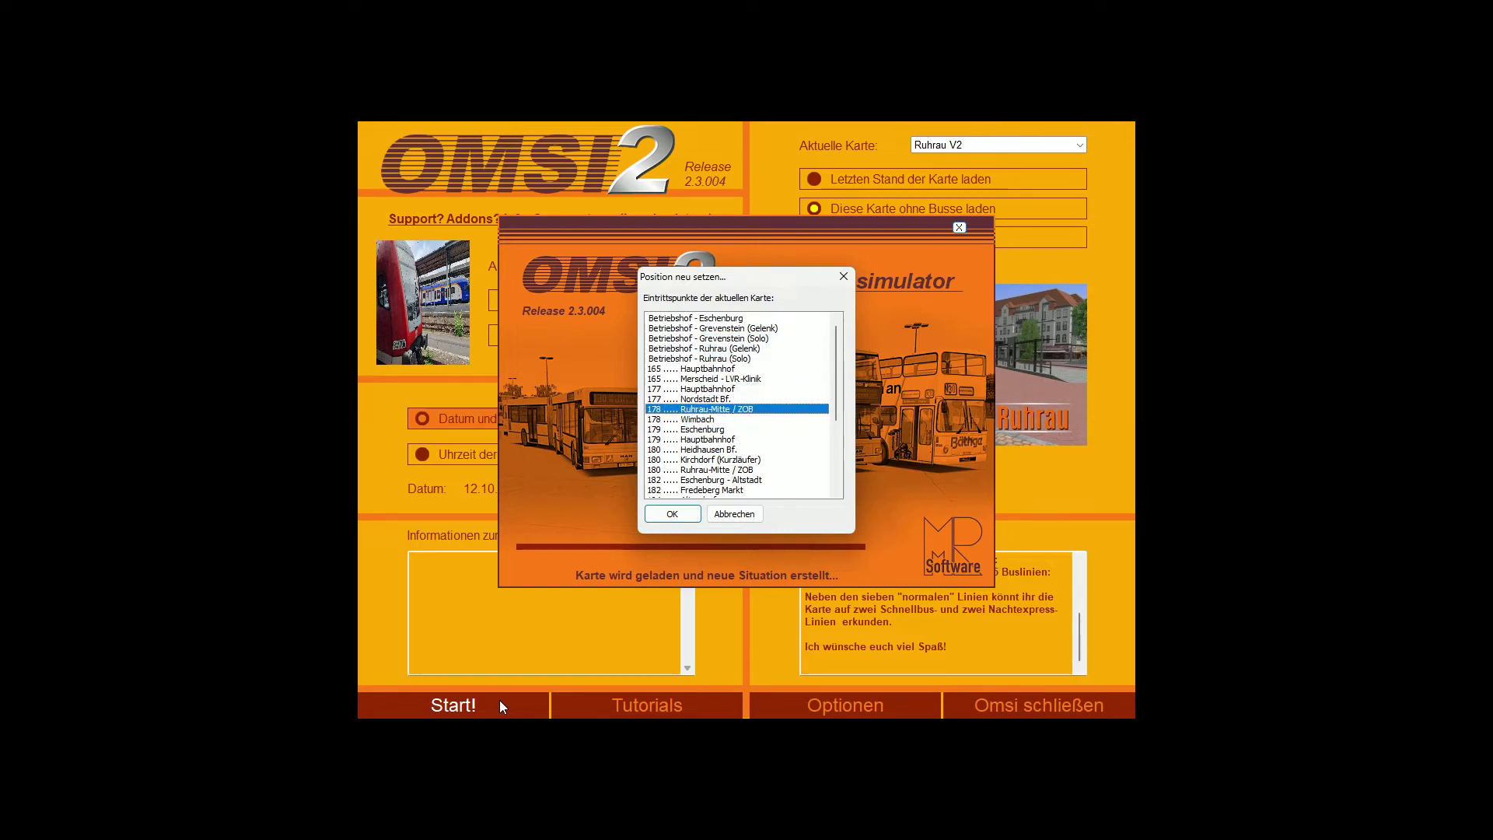
key("Down")
key("Down")
key("Down")
key("Up")
key("Up")
key("Up")
key("Return")
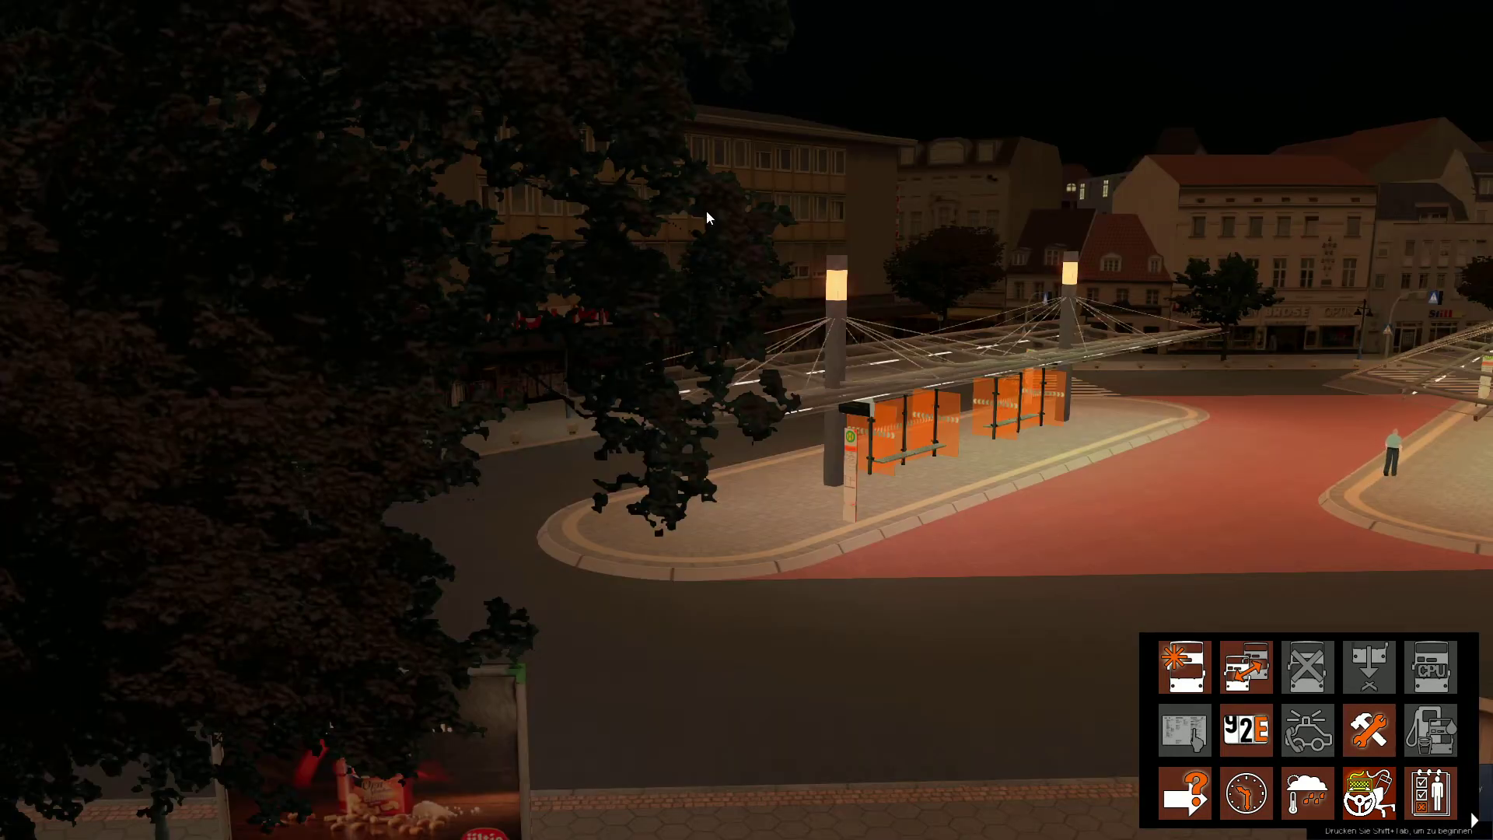
Open the vehicle selection for a new bus and choose Mercedes-Benz as the manufacturer
left_click_drag(706, 209, 824, 423)
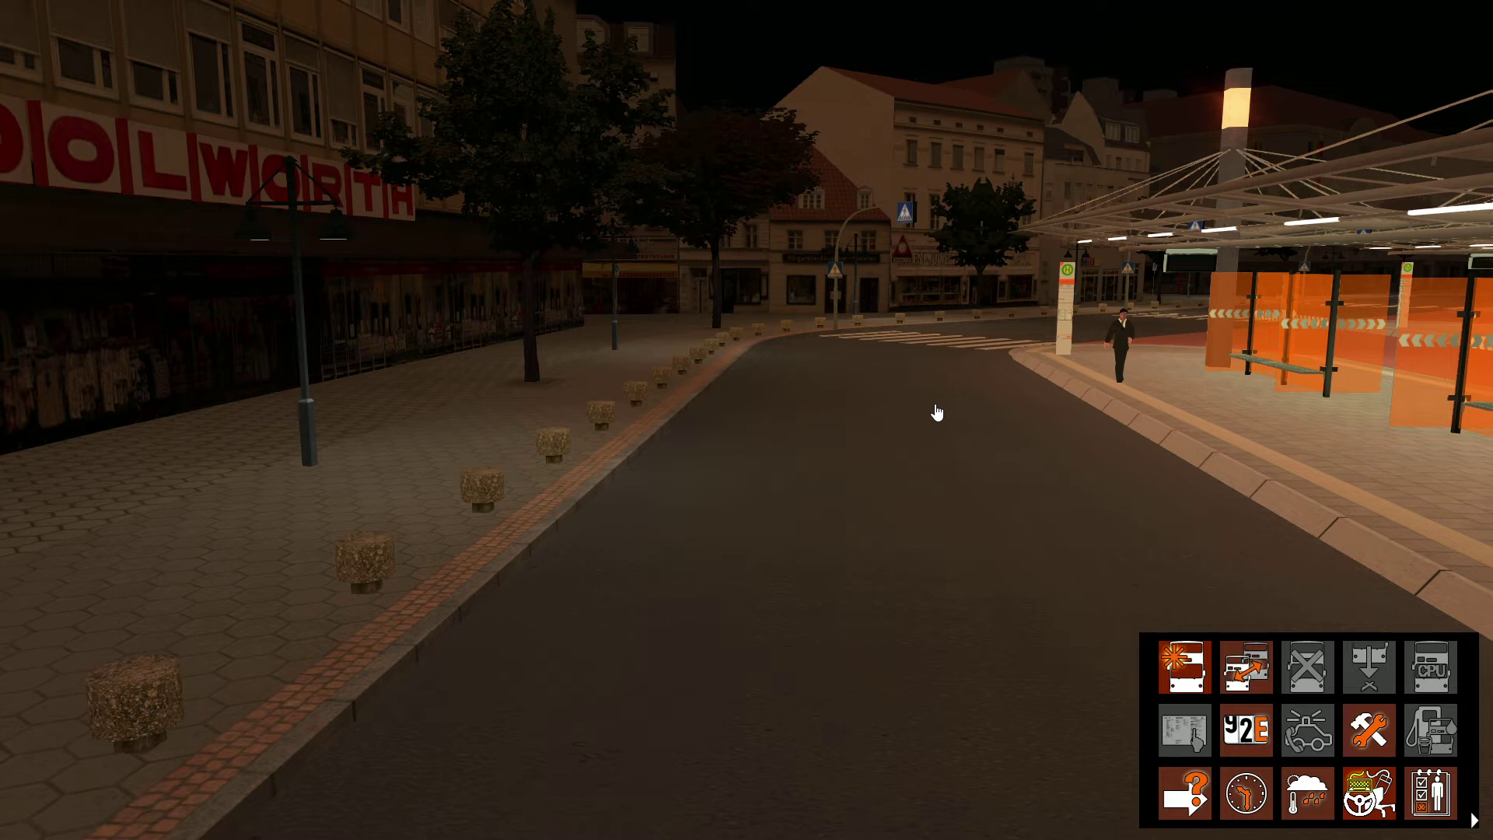
key("ctrl+y")
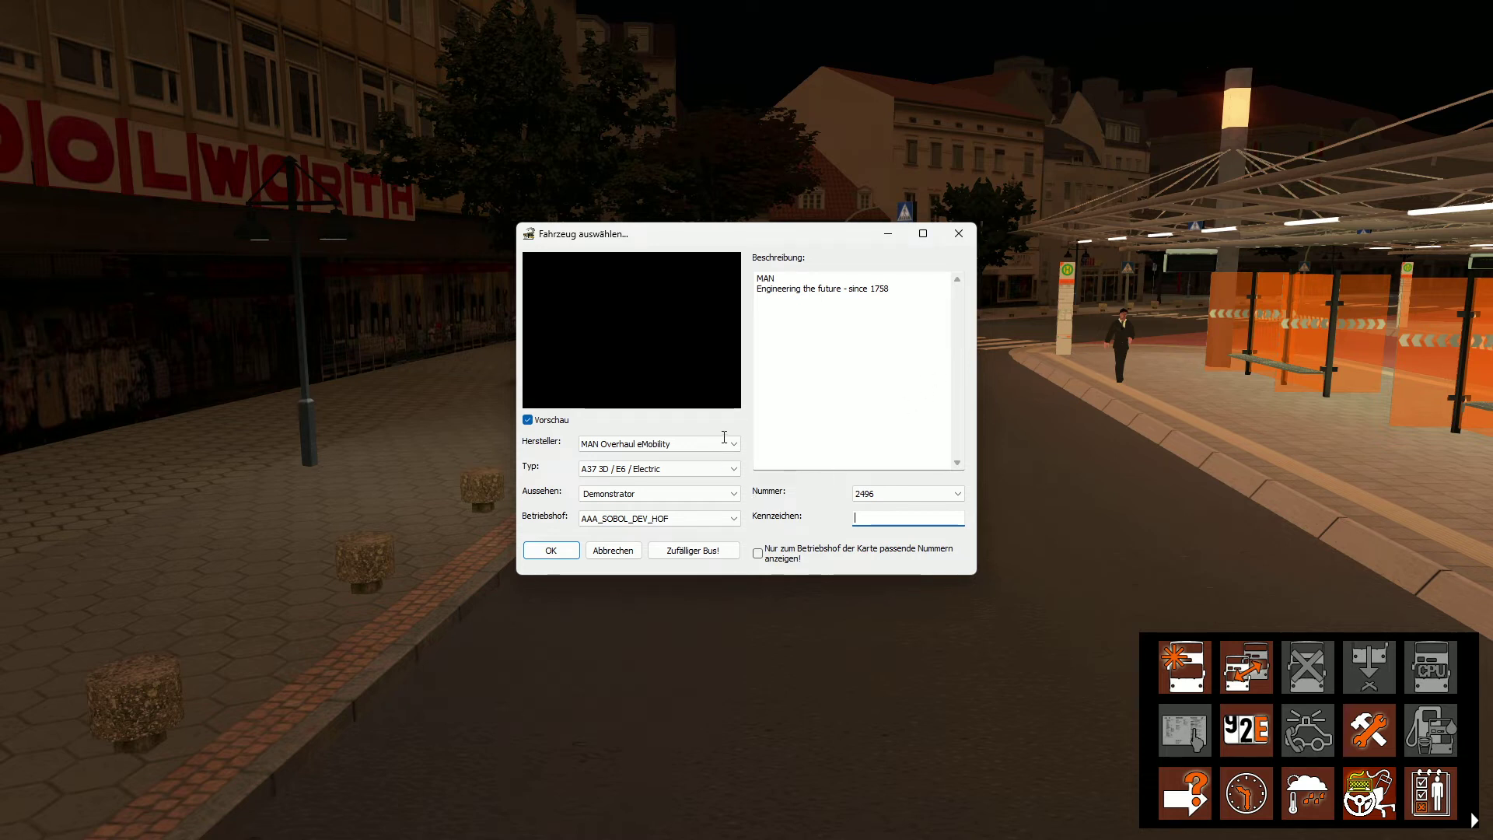
left_click(726, 441)
scroll(713, 513, "up", 5)
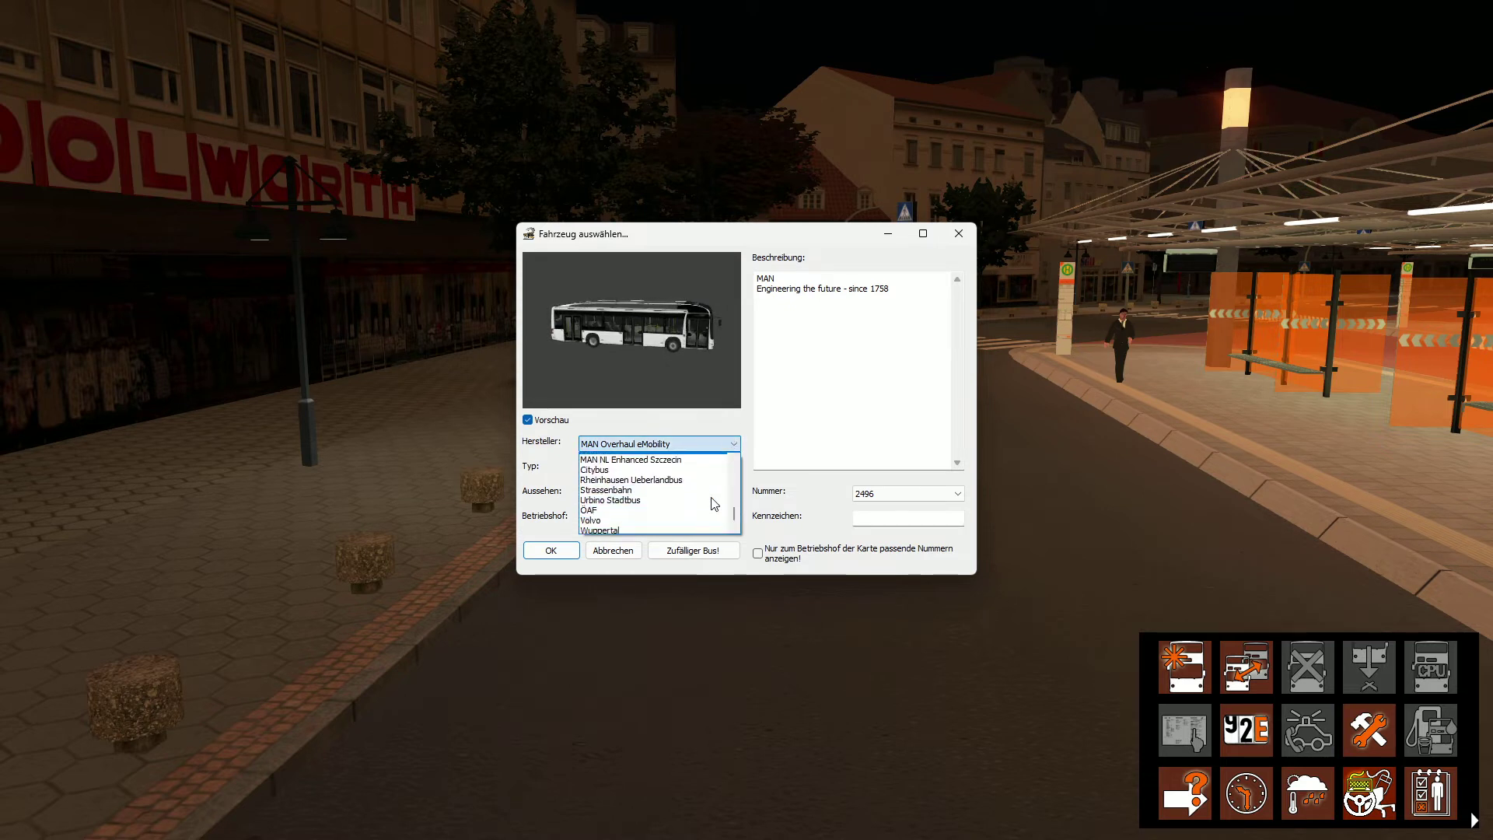
scroll(709, 513, "up", 1)
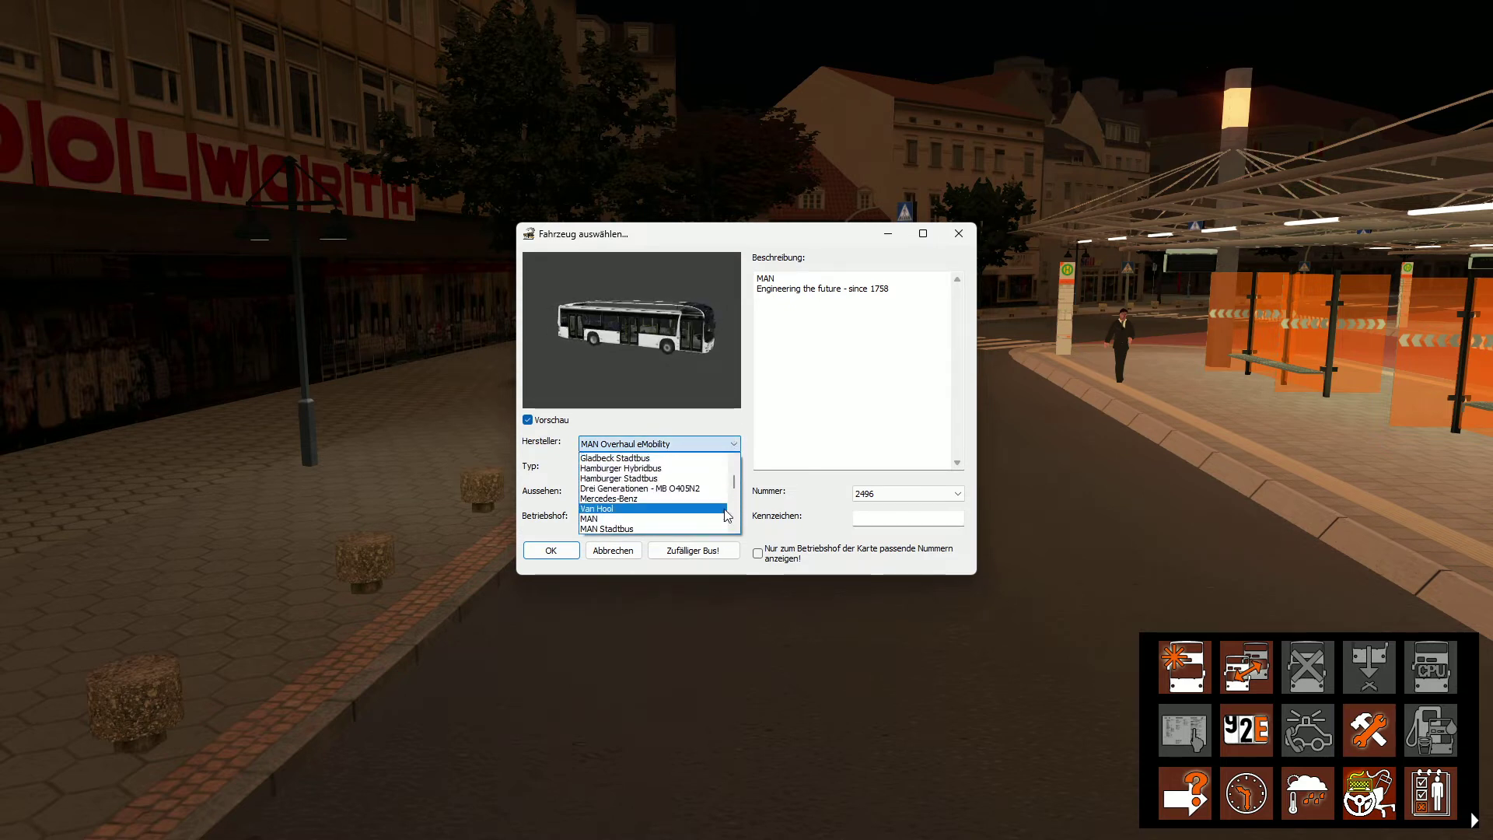
left_click(713, 490)
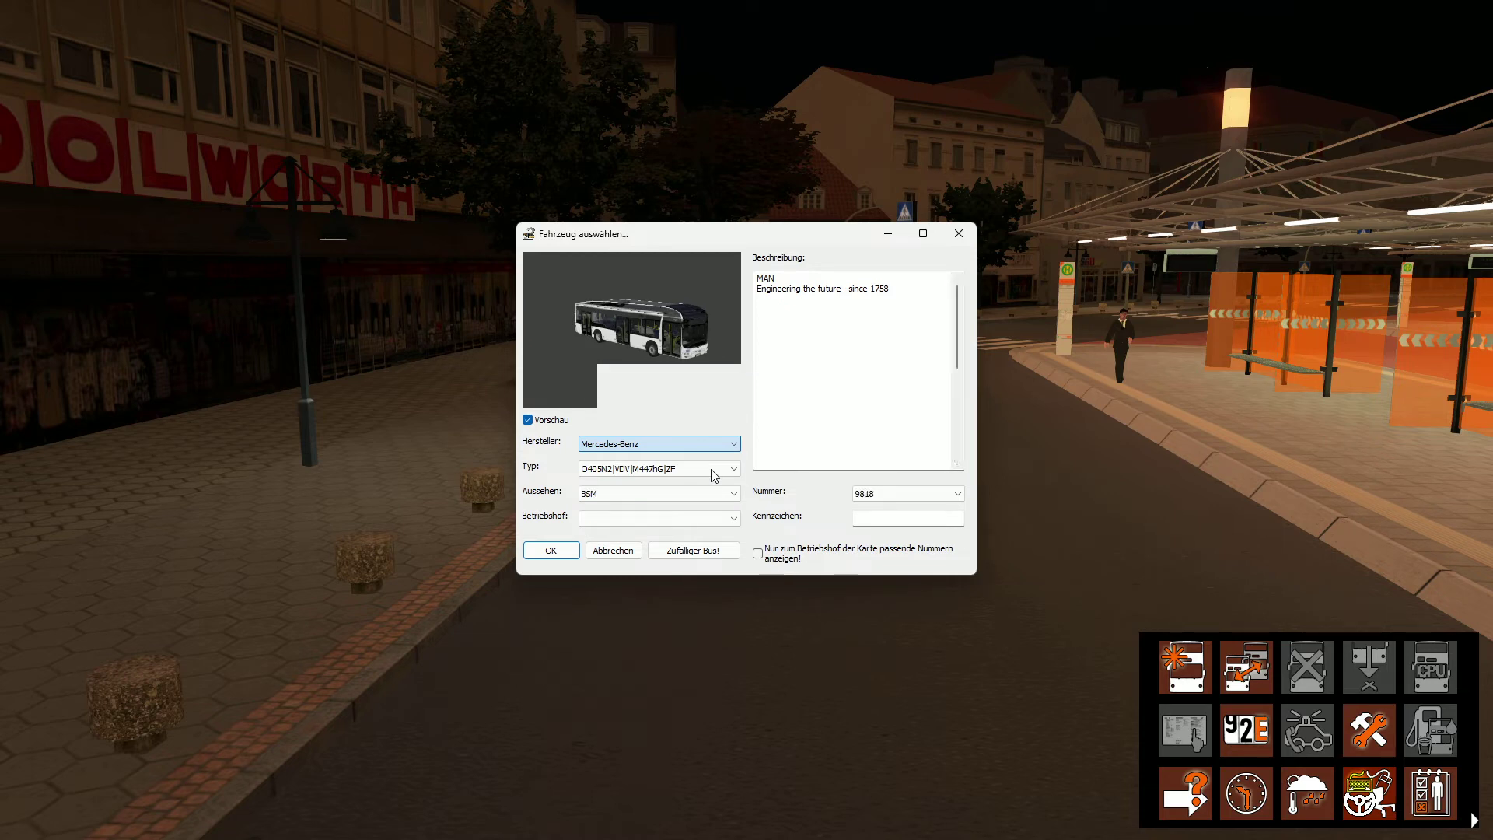
Look through the liveries, depots and bus types offered for Mercedes-Benz
left_click(662, 493)
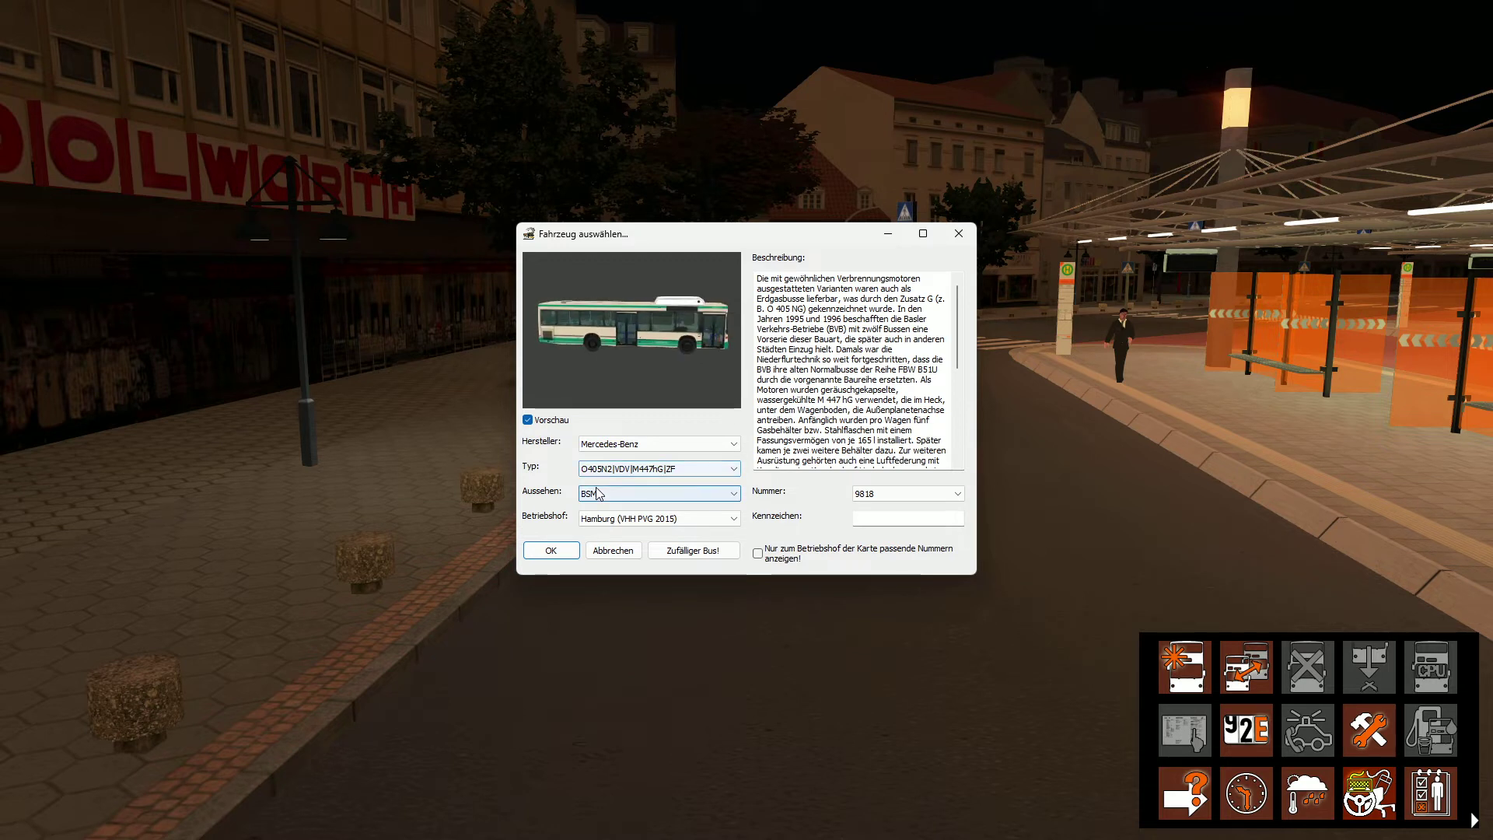
left_click(642, 519)
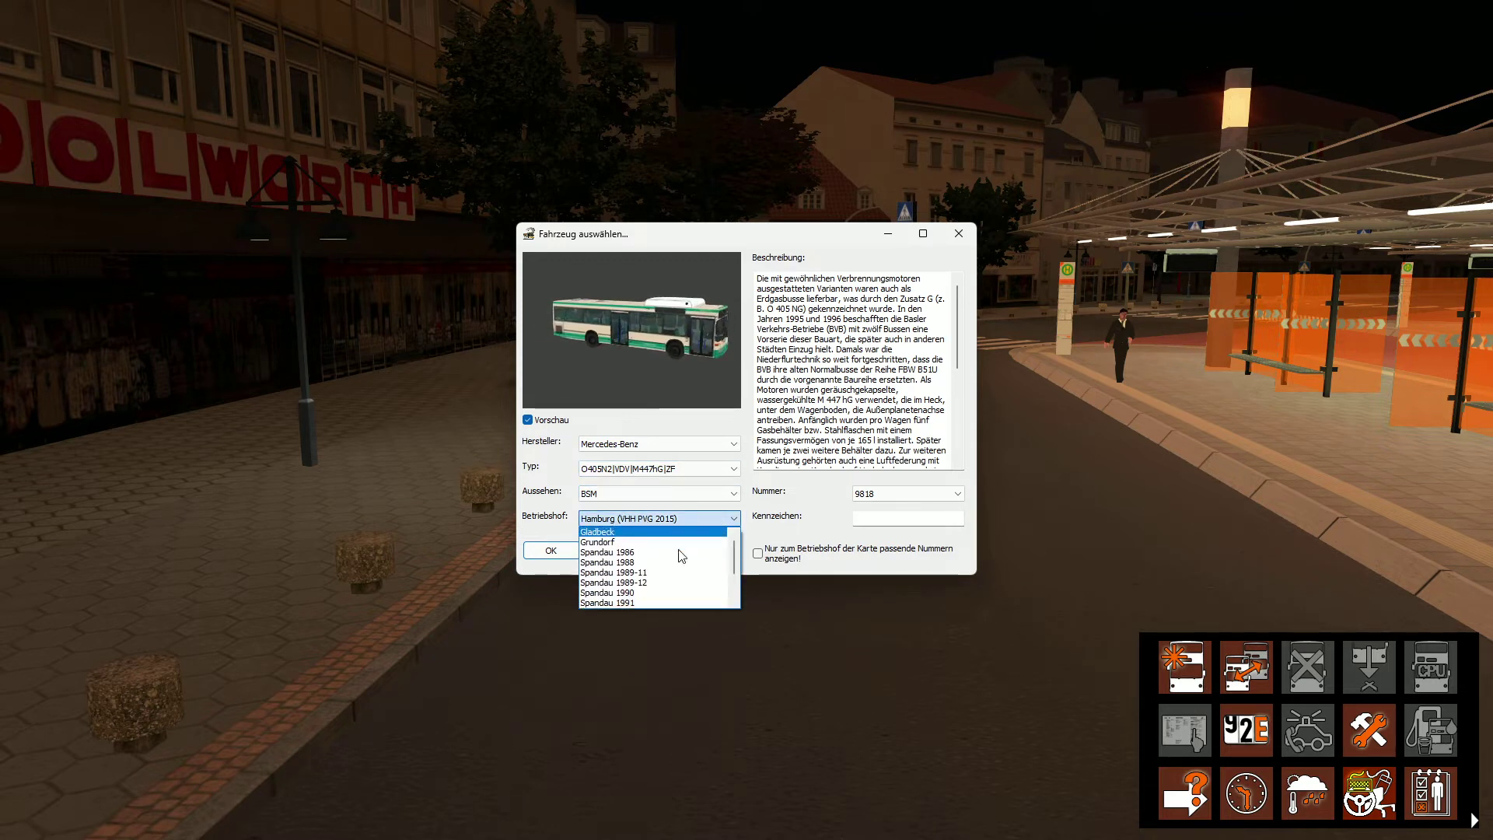
left_click(684, 469)
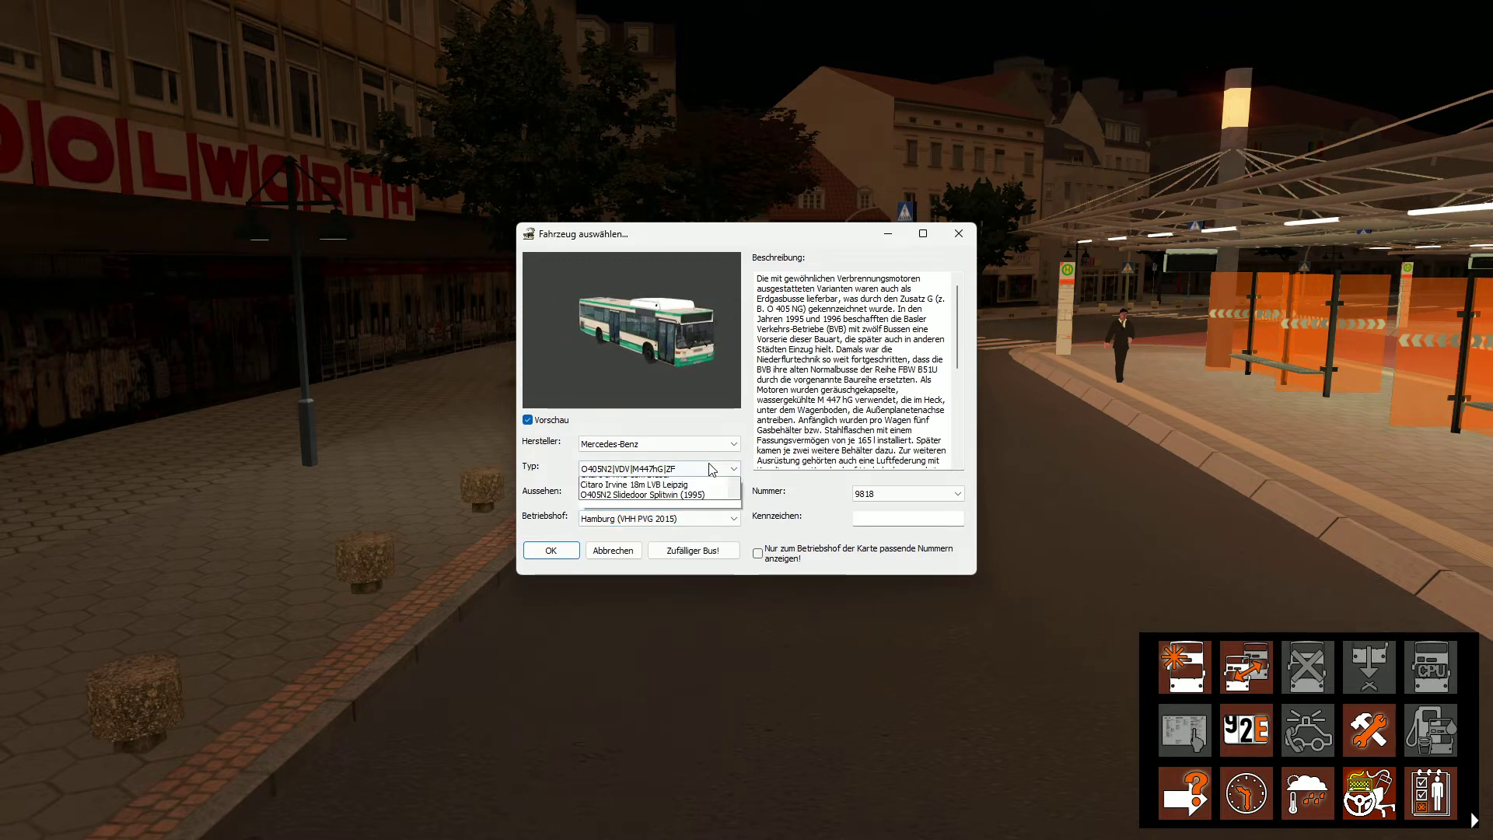
scroll(714, 516, "up", 3)
scroll(713, 517, "down", 2)
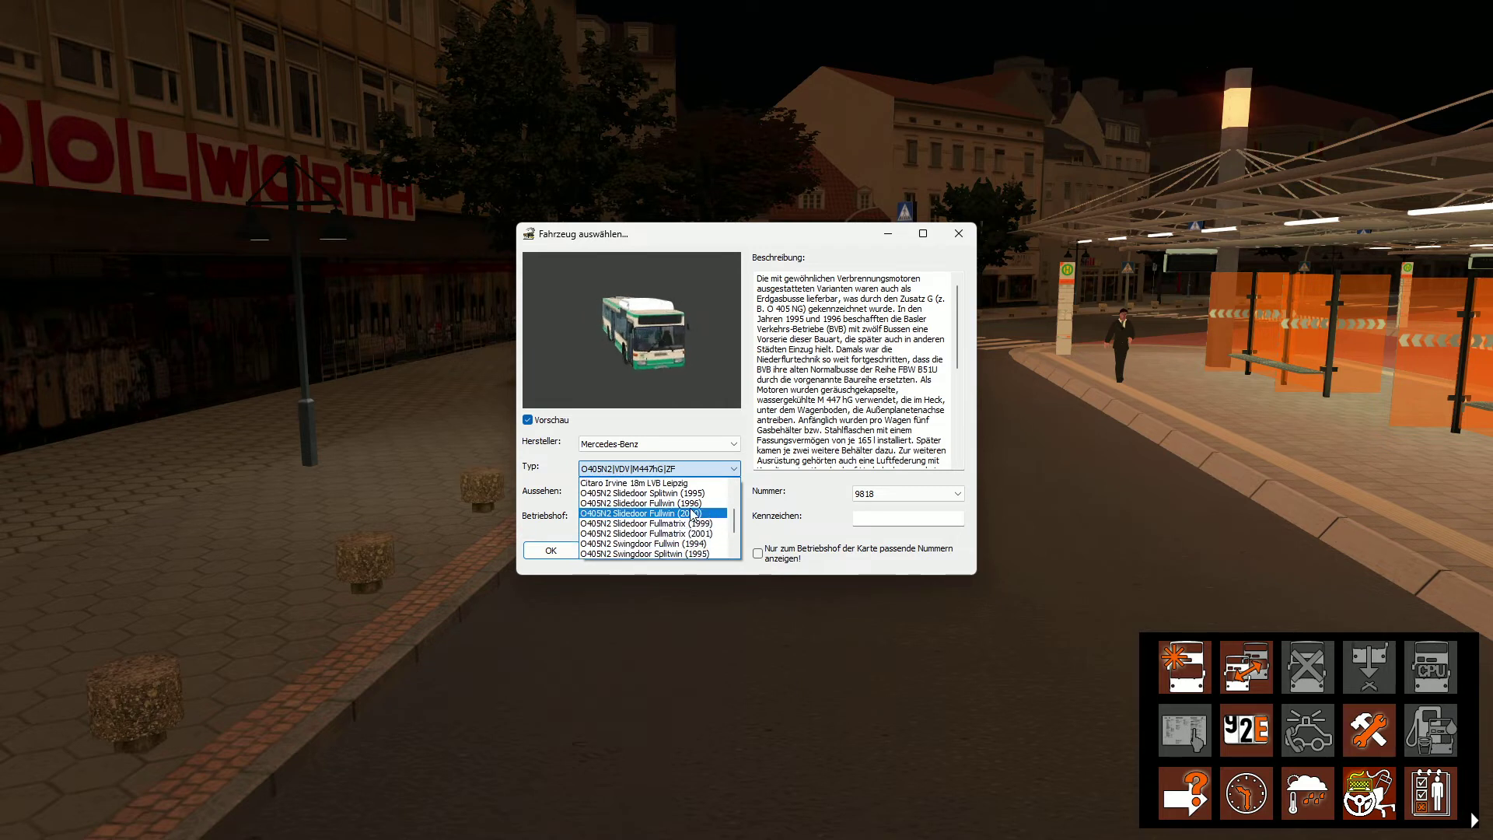
scroll(684, 517, "up", 2)
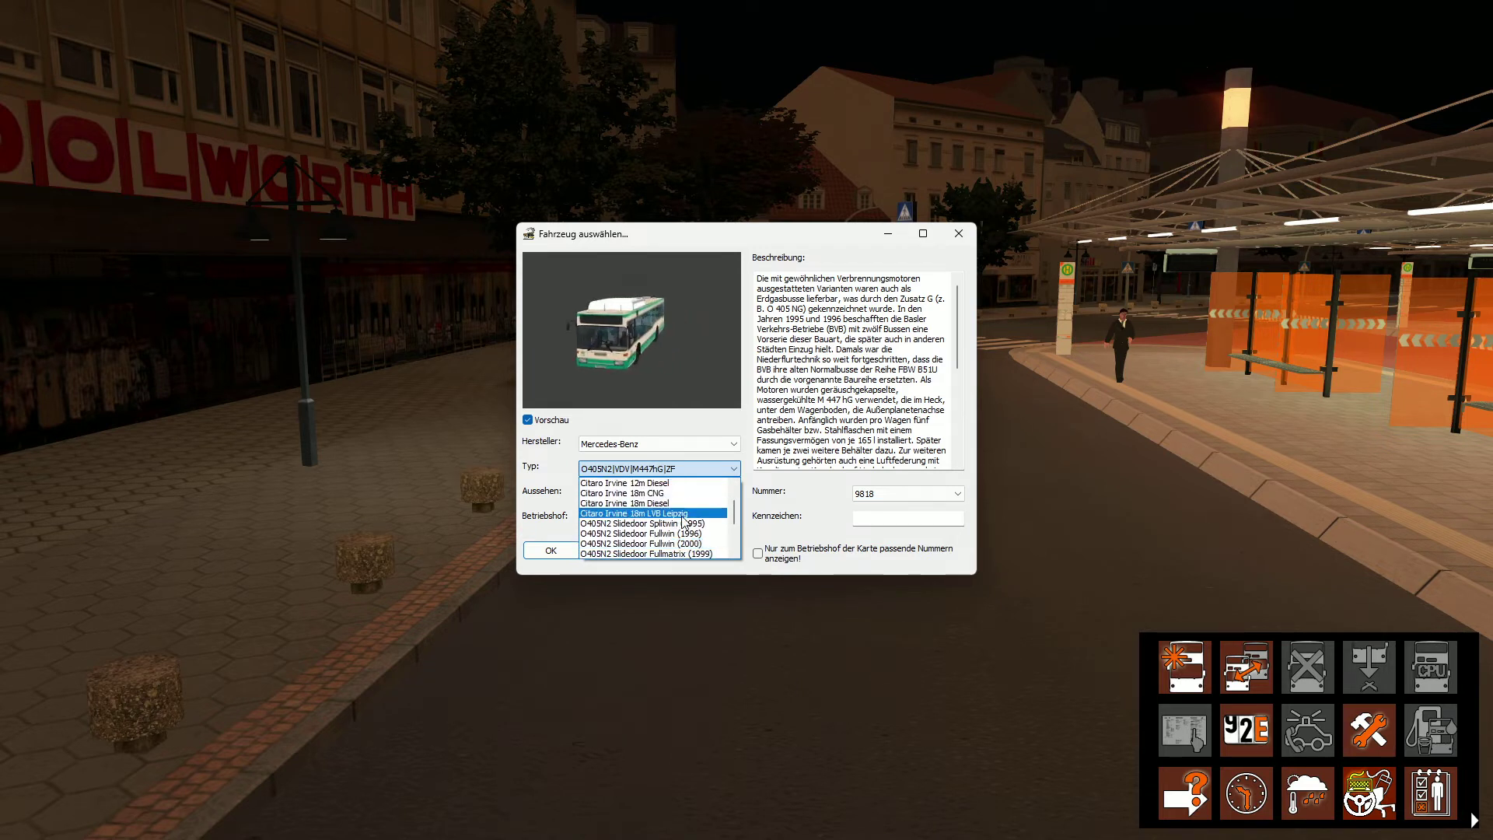
scroll(694, 524, "down", 2)
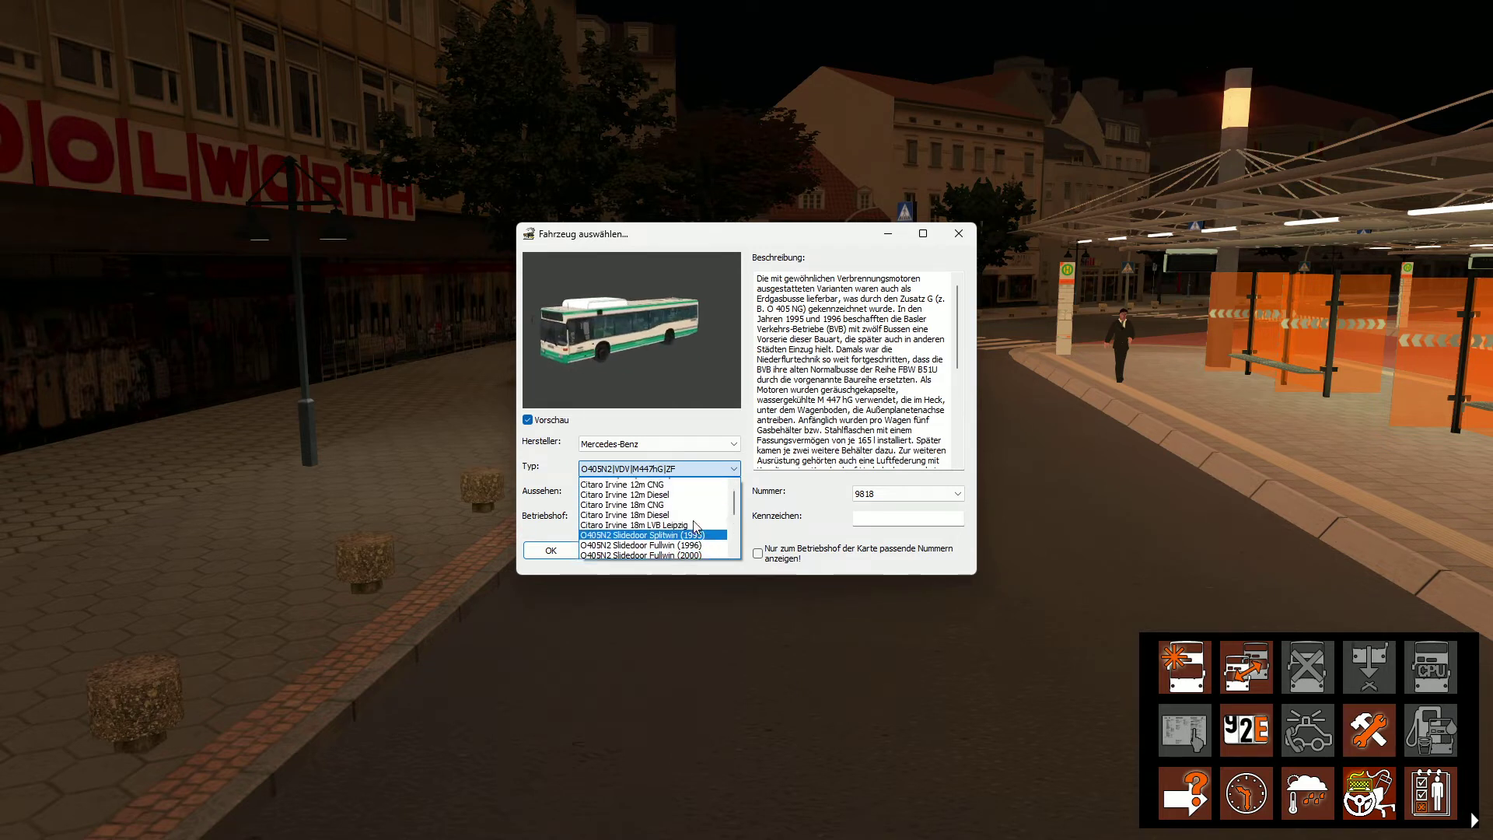
scroll(696, 525, "up", 2)
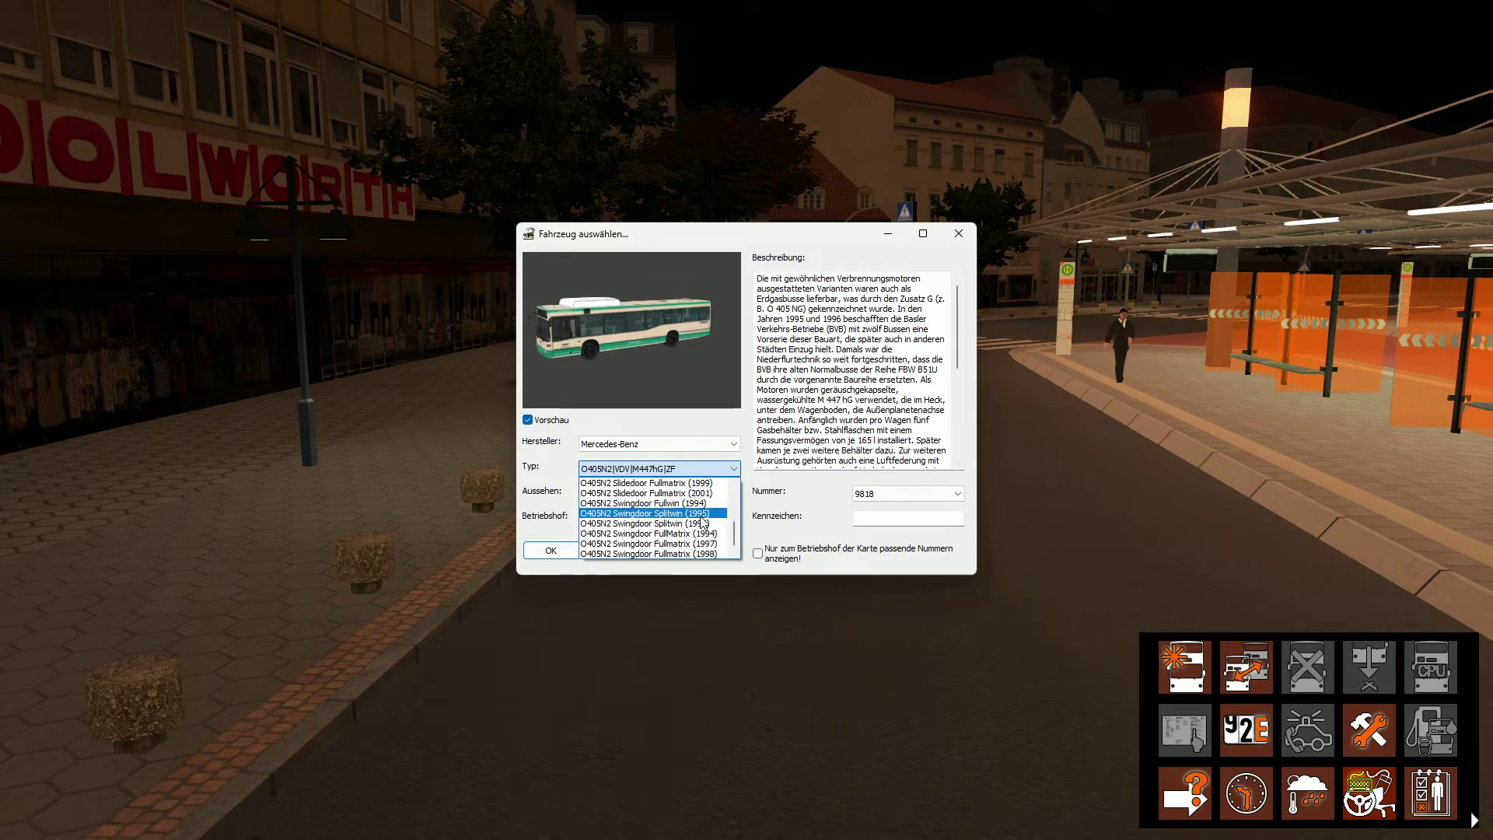
Change the bus manufacturer to MB Citaro Facelift FR
left_click(684, 443)
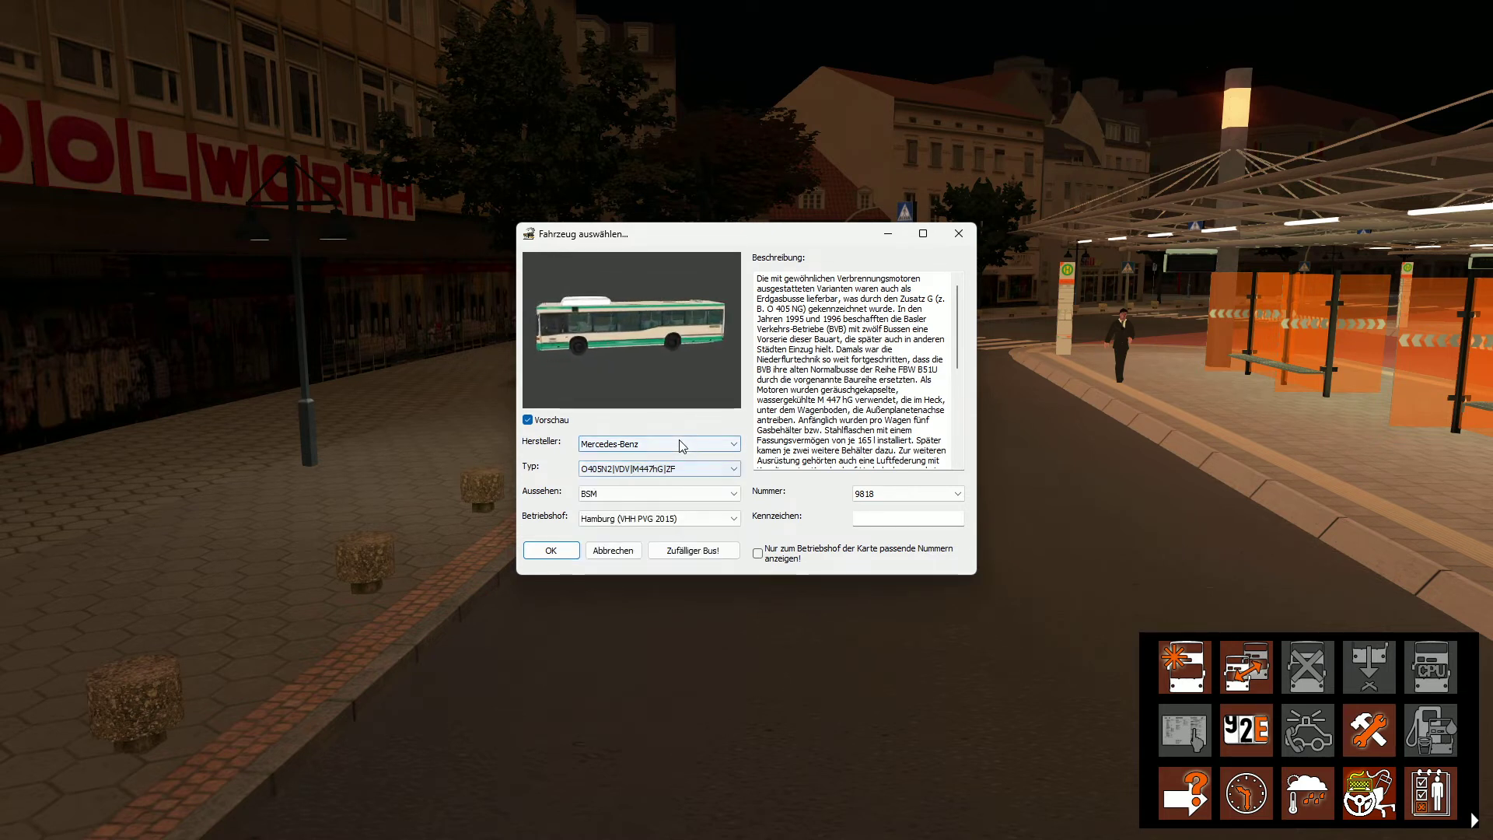
left_click(685, 443)
scroll(707, 473, "down", 2)
scroll(700, 482, "down", 2)
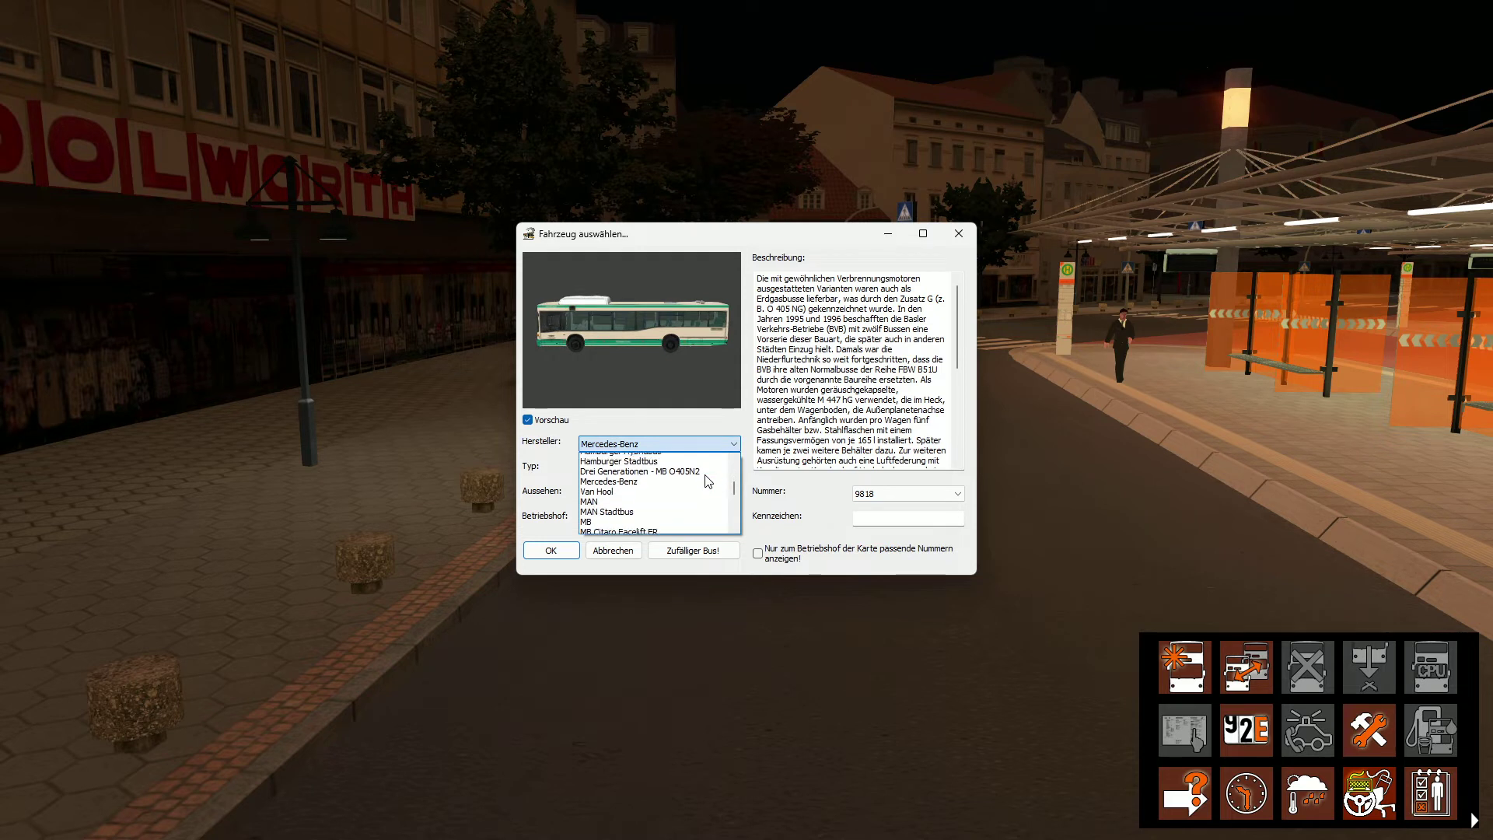
left_click(673, 478)
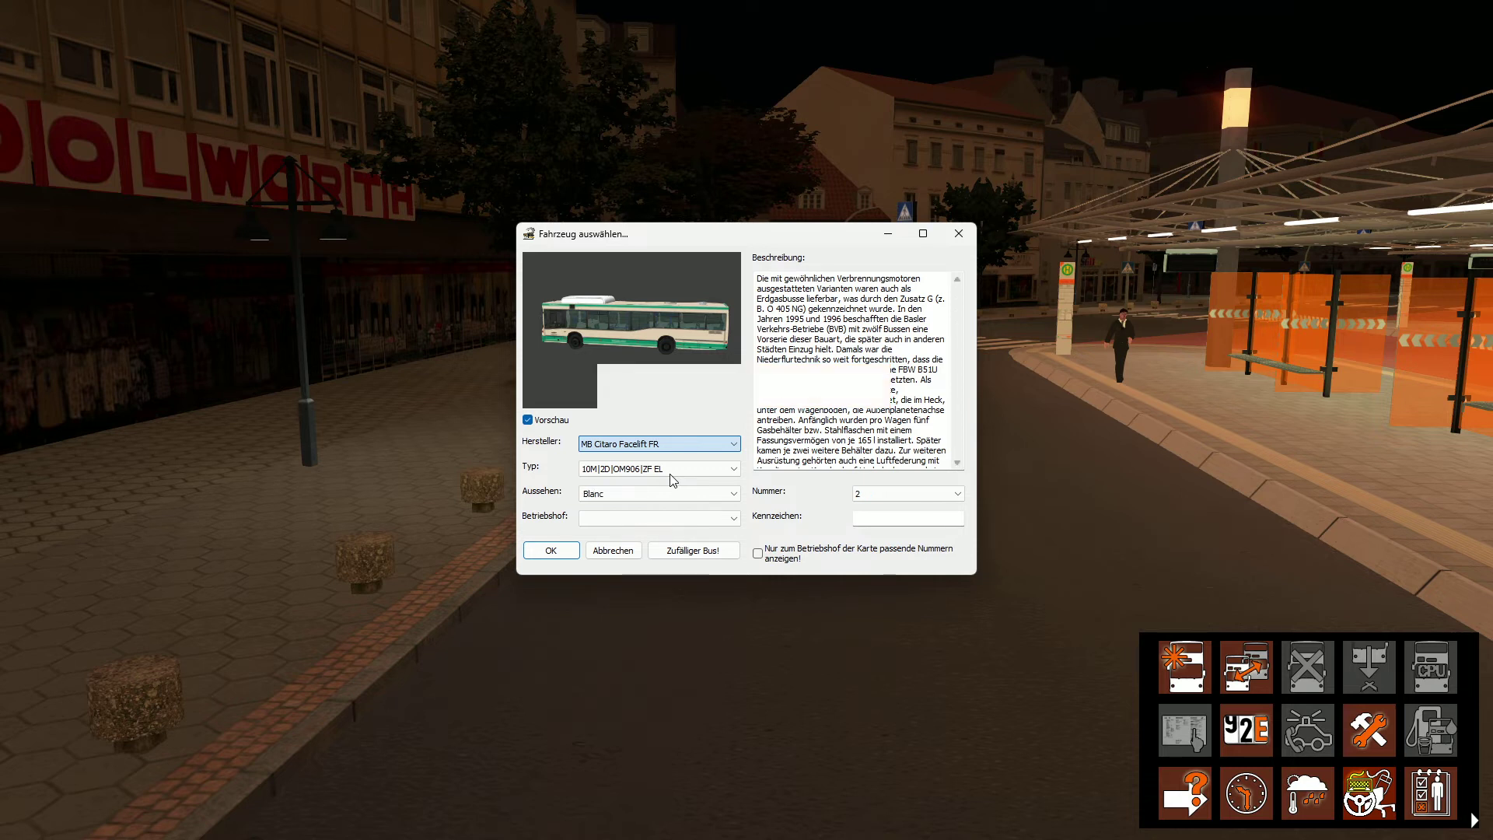
Set the Citaro's type to 18M|4D|Voith
left_click(676, 469)
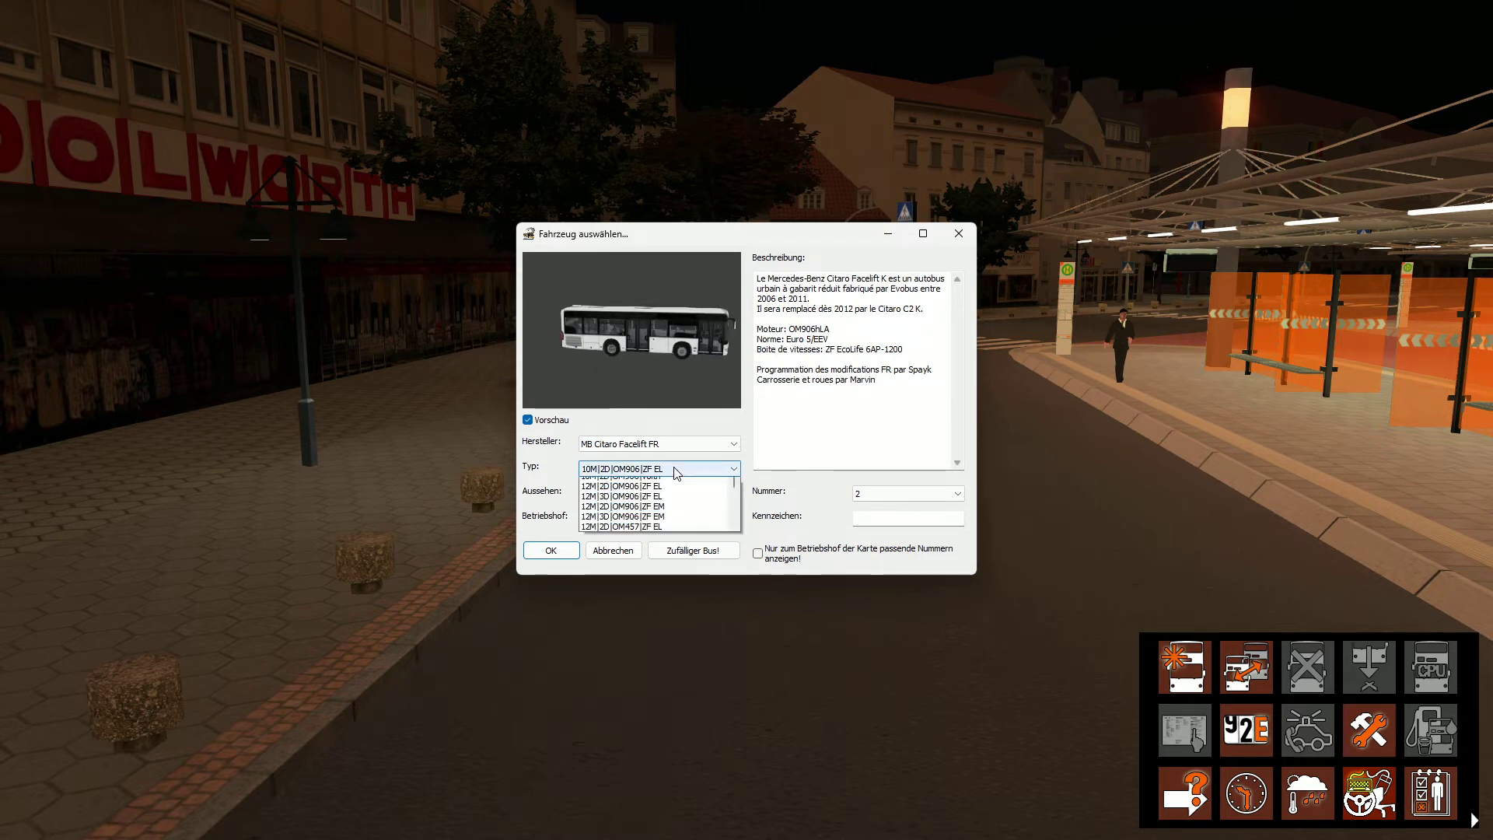
scroll(698, 513, "down", 3)
scroll(697, 513, "down", 1)
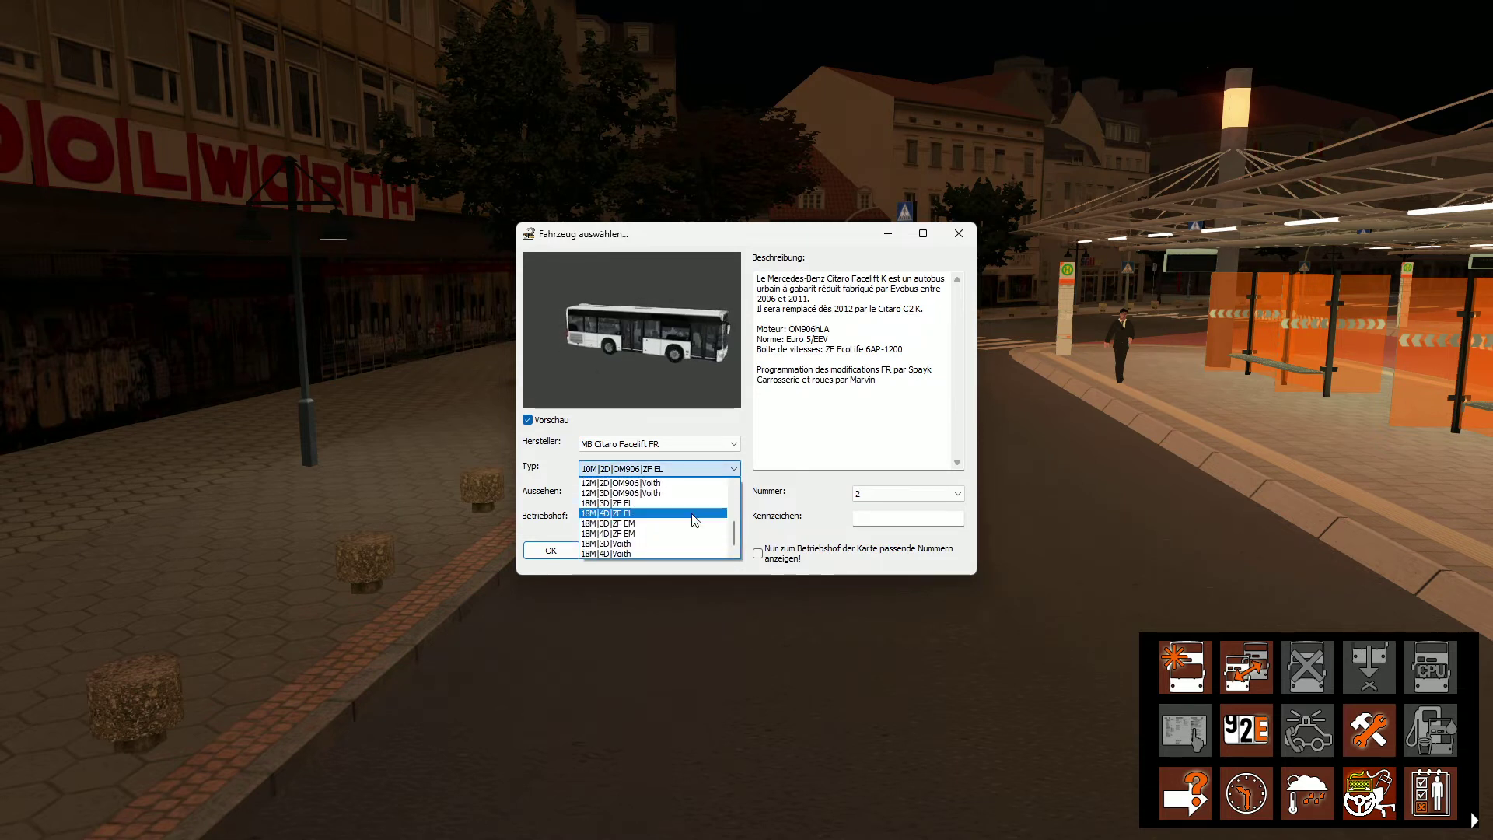
left_click(637, 552)
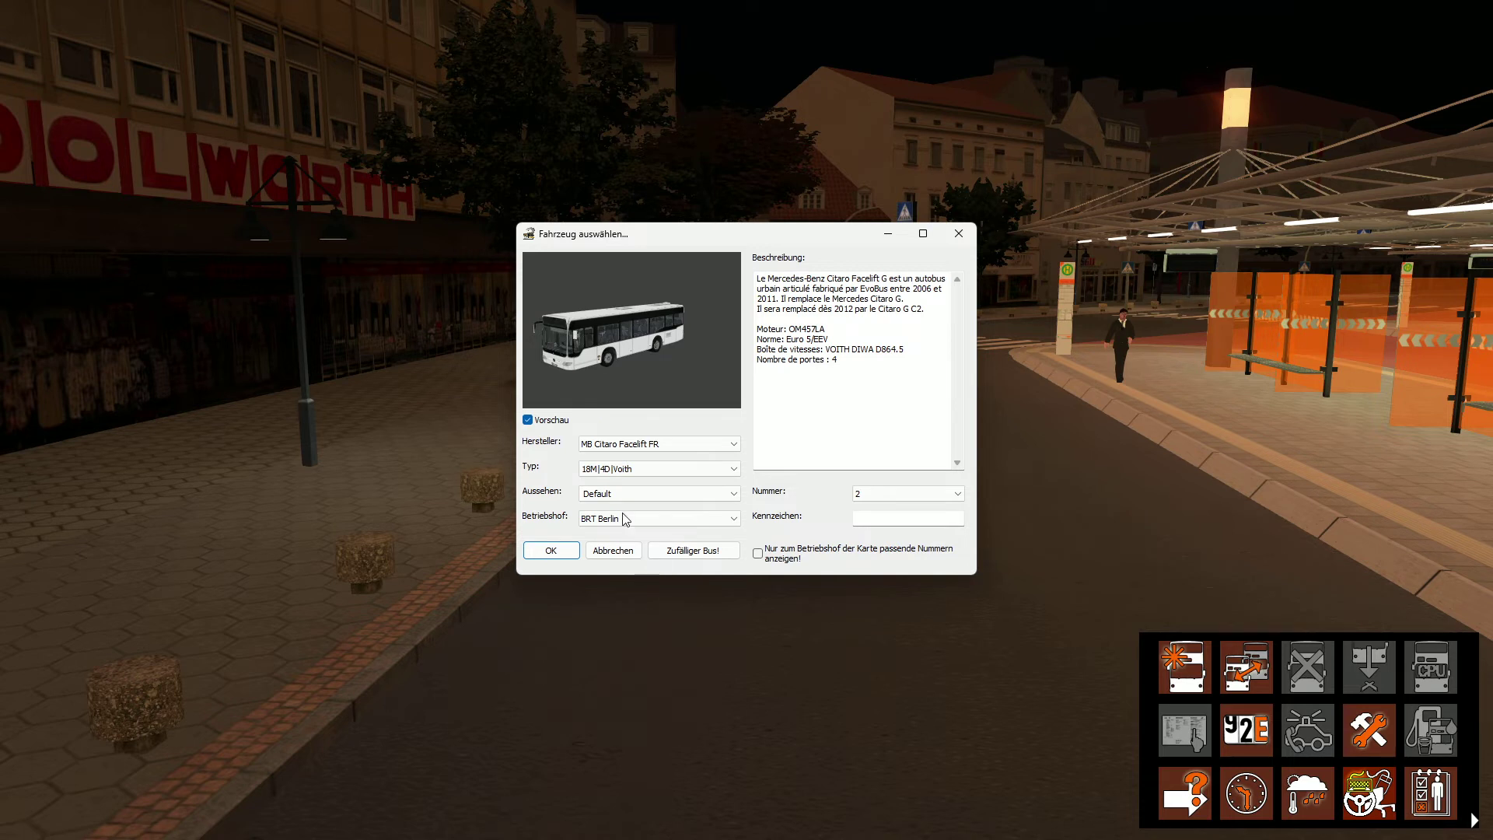
Check the available liveries and depots for the 18M|4D|Voith bus
left_click(652, 487)
left_click(657, 487)
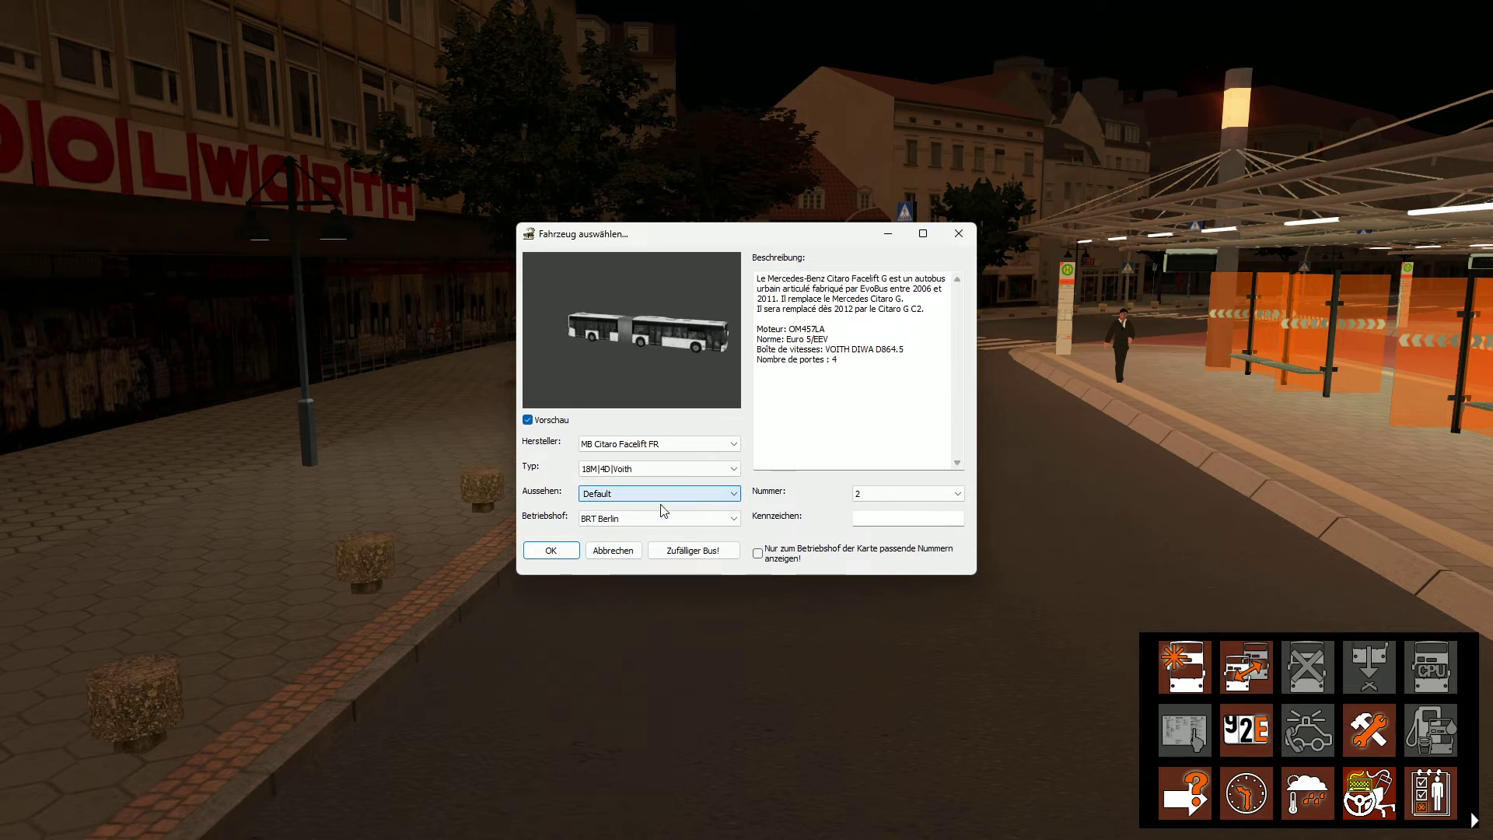
left_click(665, 516)
left_click(668, 516)
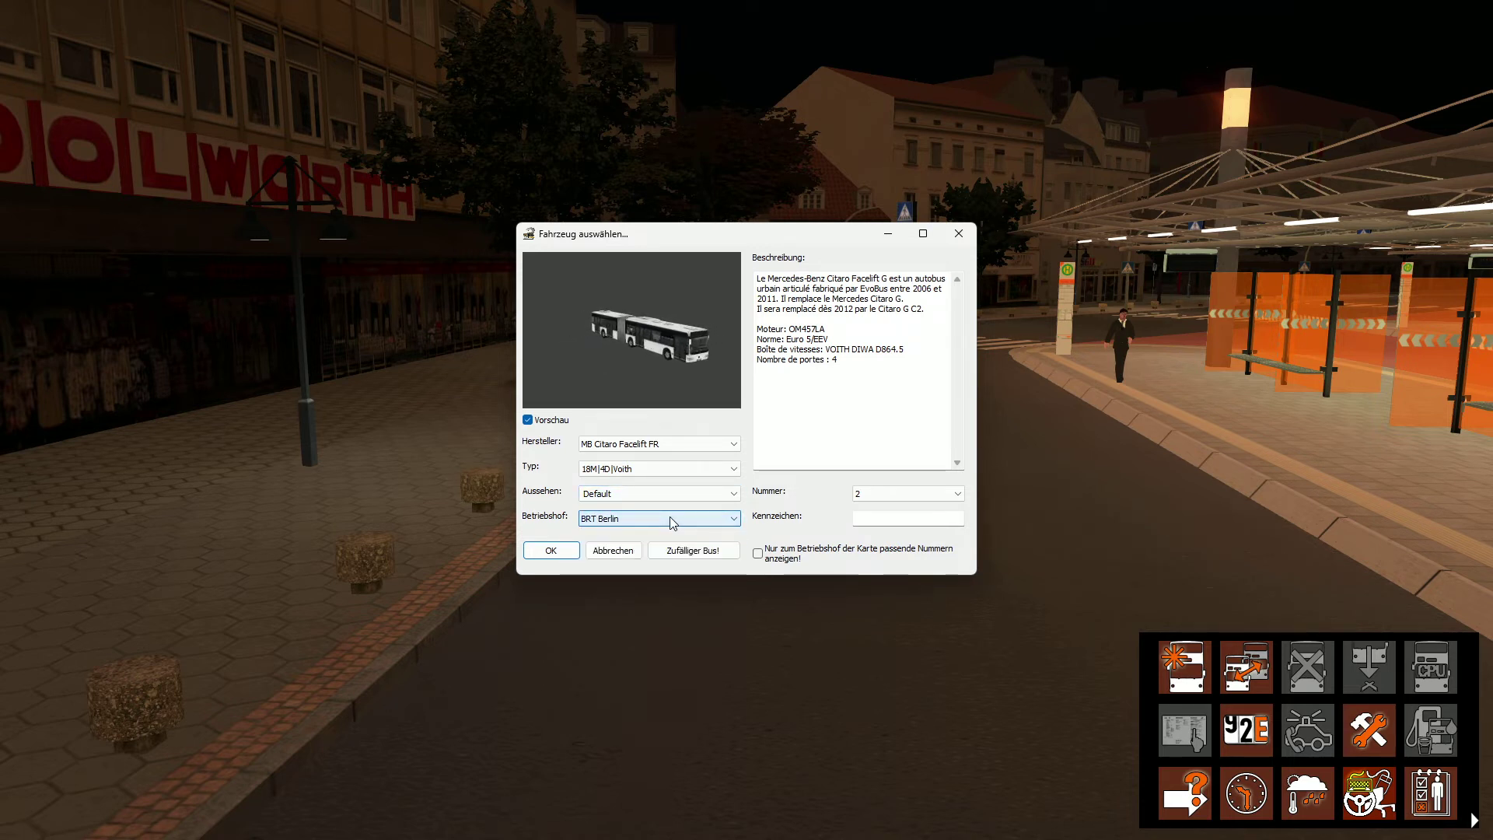
Switch to File Explorer and go through the desktop to Steam's common games folder
key("super+e")
left_click_drag(567, 188, 716, 155)
left_click(370, 427)
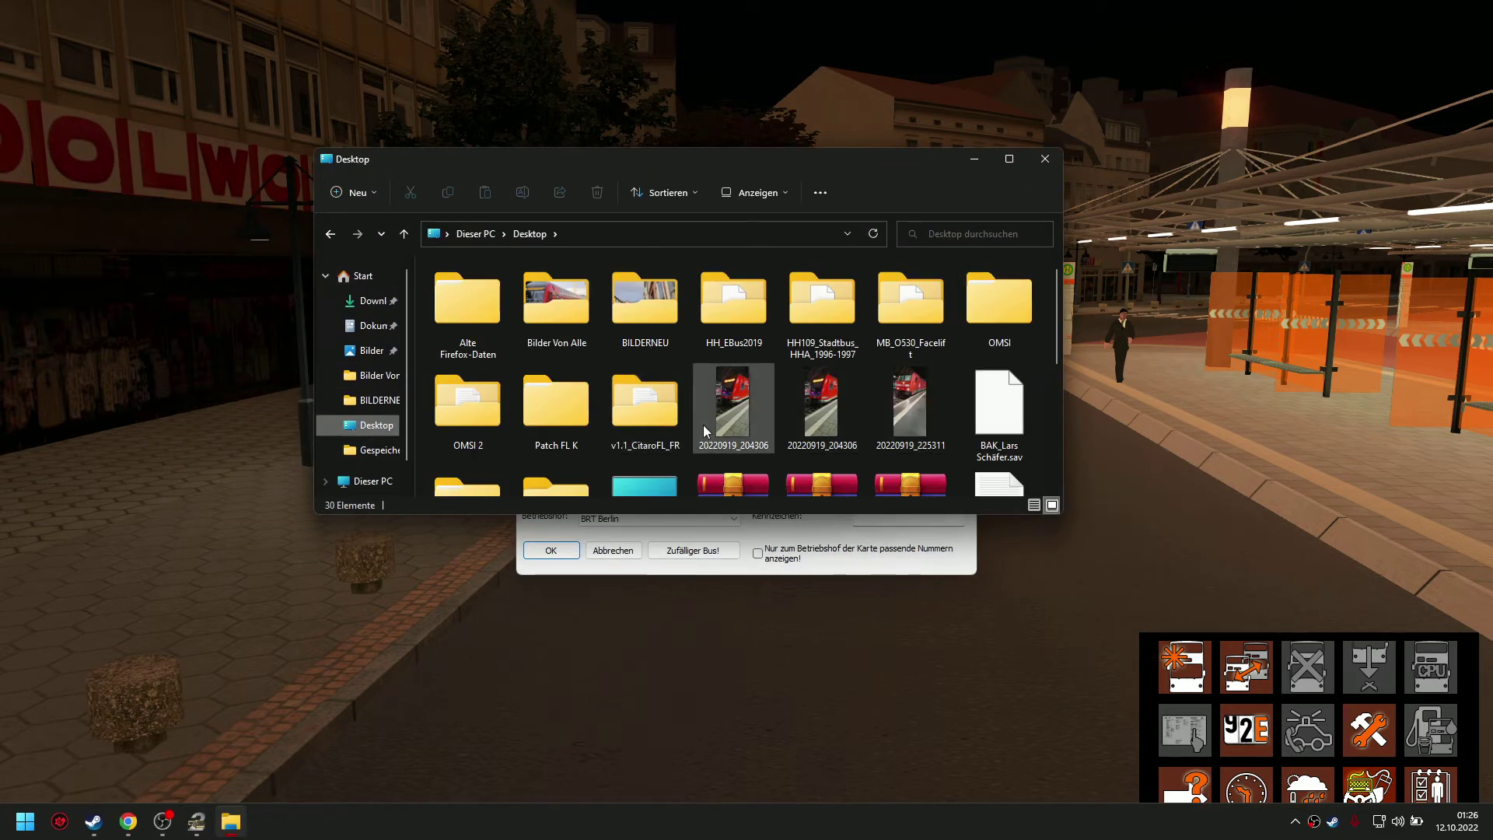
scroll(684, 427, "down", 1)
double_click(468, 443)
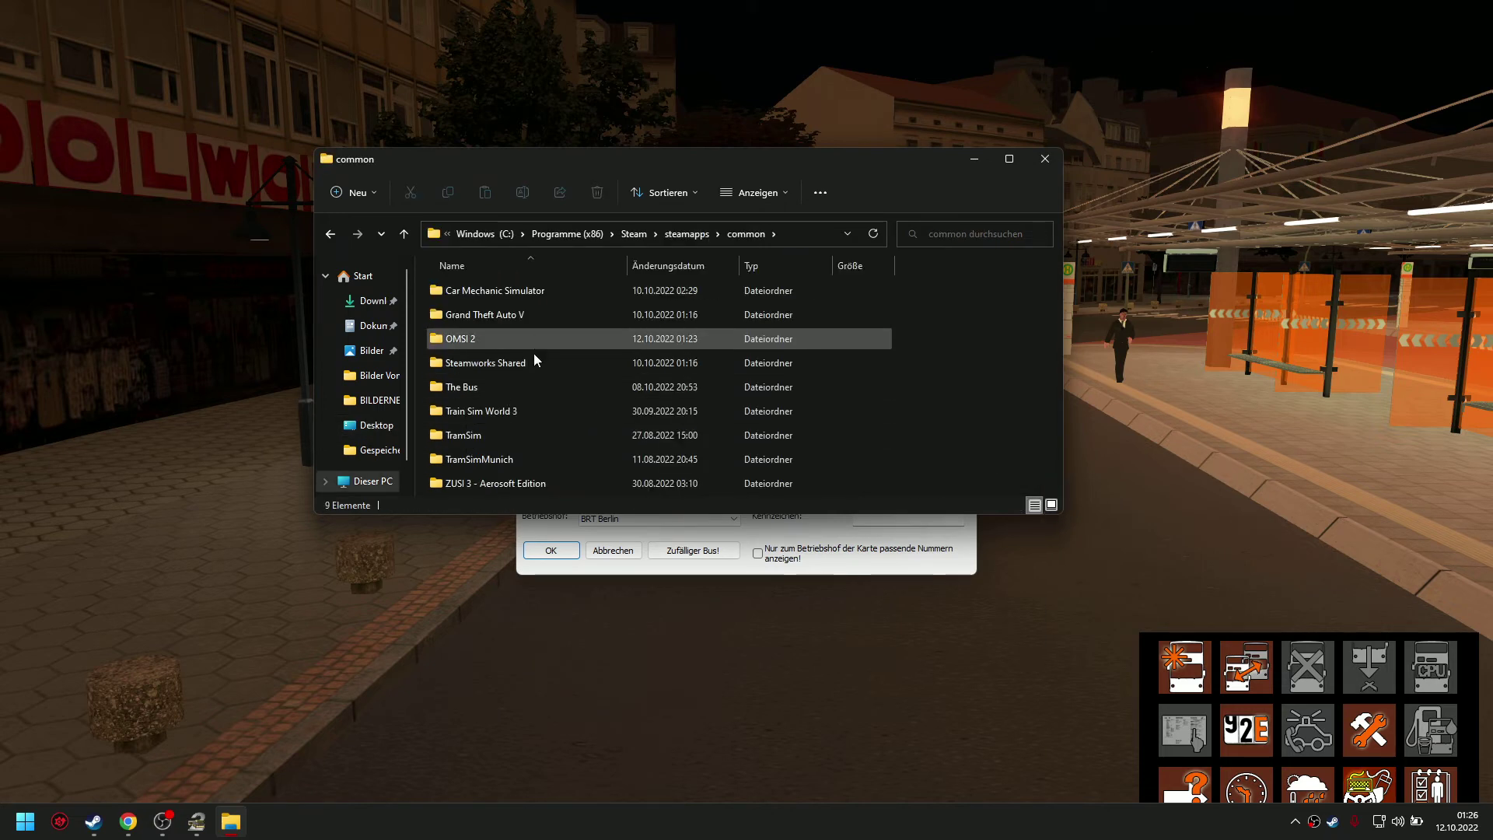
Open the Vehicles folder inside OMSI 2, maximize the window and find the MB_O530 bus folders
double_click(534, 343)
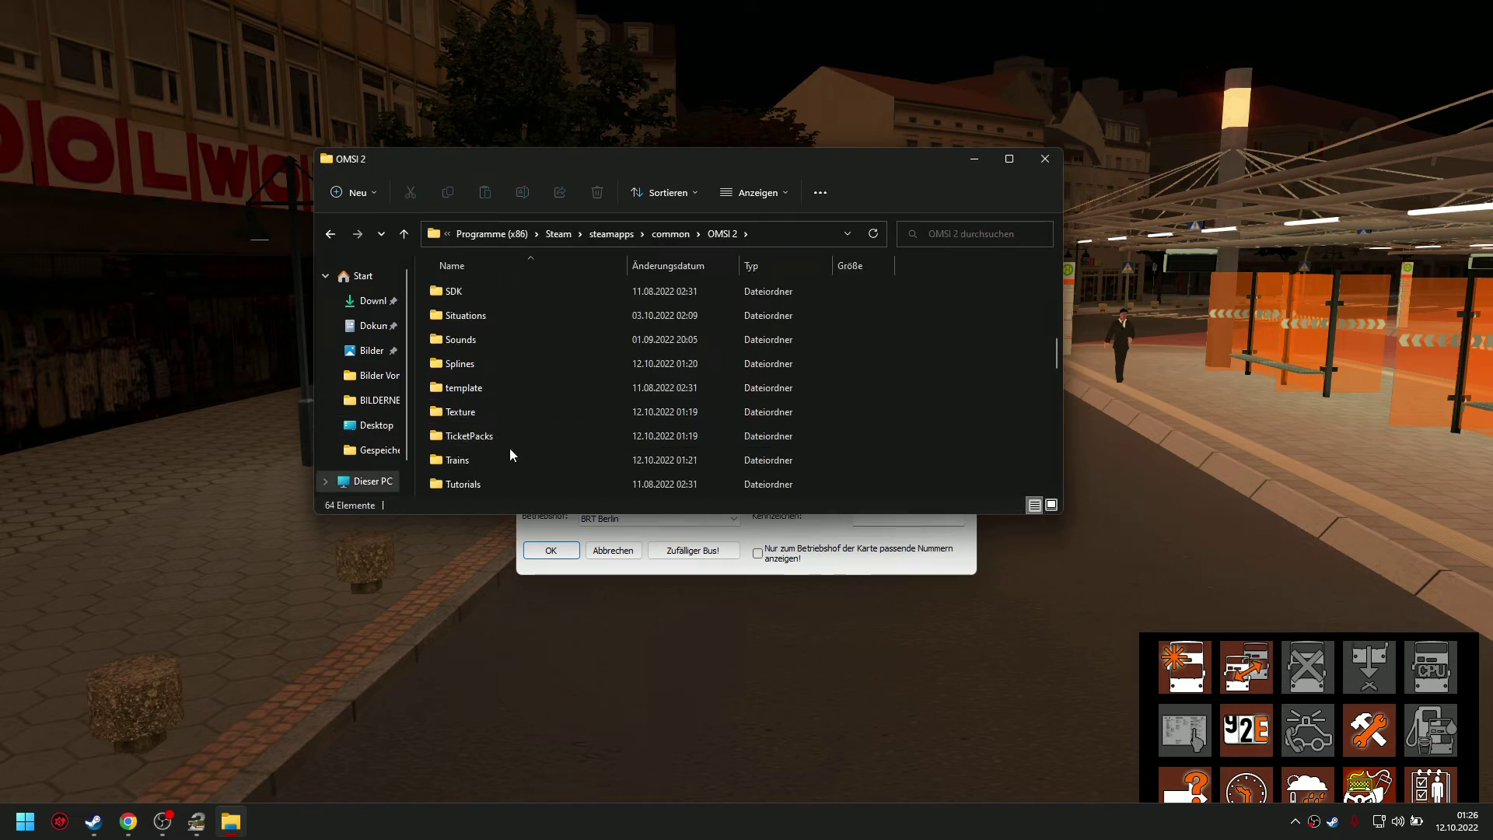
double_click(510, 487)
left_click(723, 234)
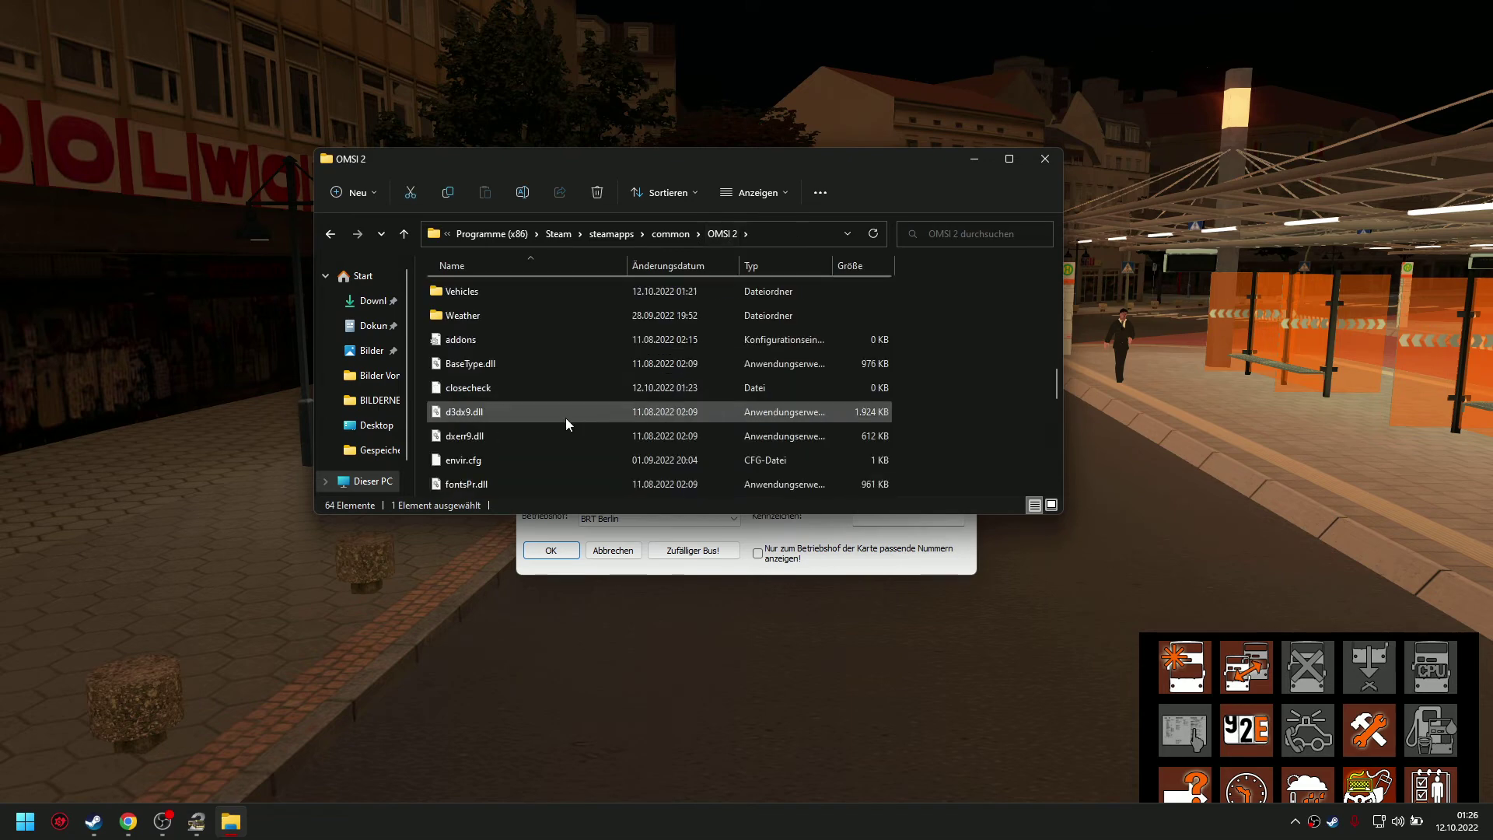
left_click(497, 298)
double_click(497, 296)
scroll(674, 409, "down", 10)
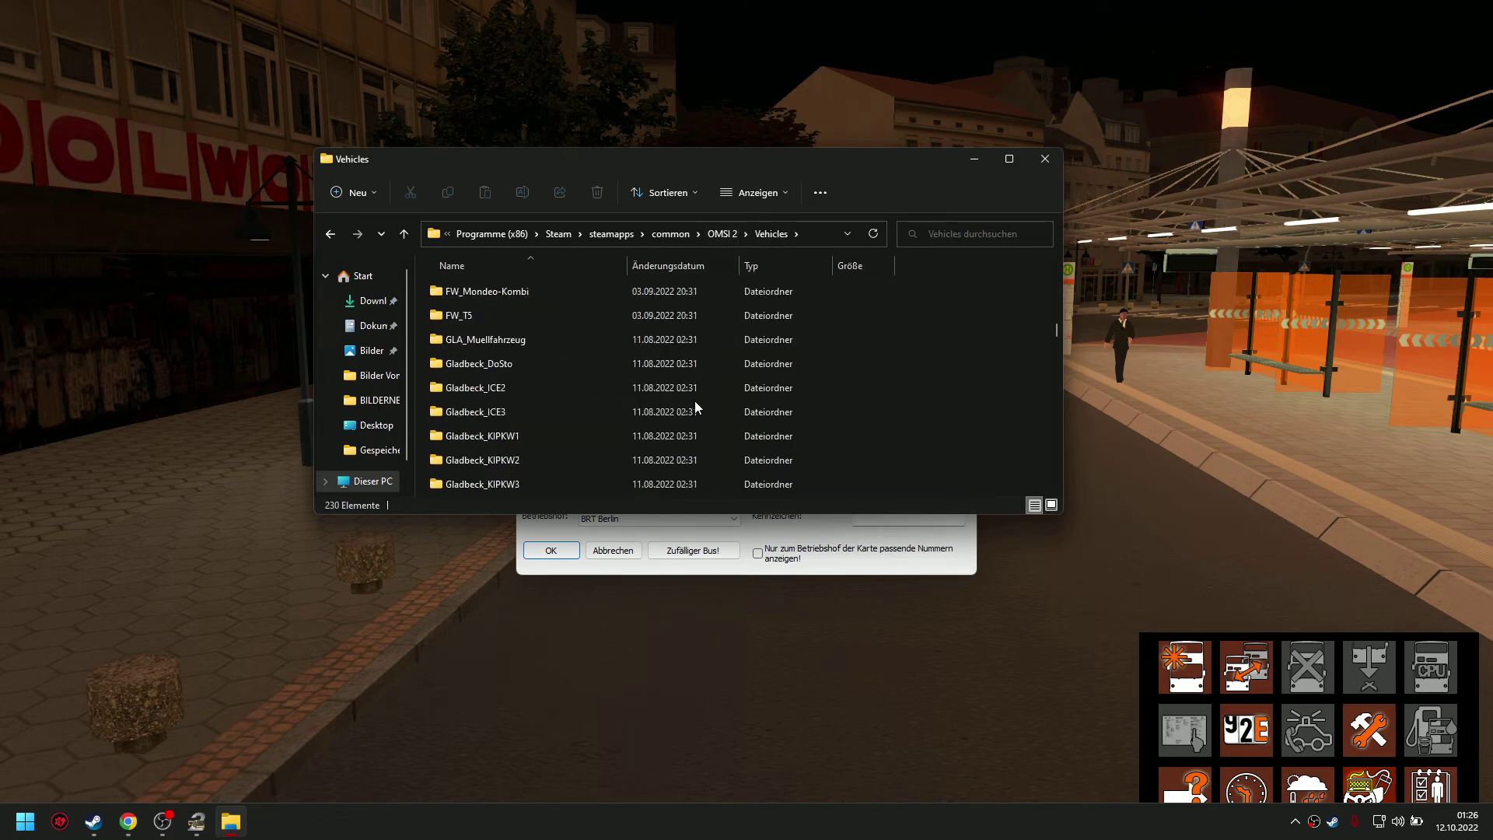
left_click(1009, 159)
scroll(607, 368, "down", 20)
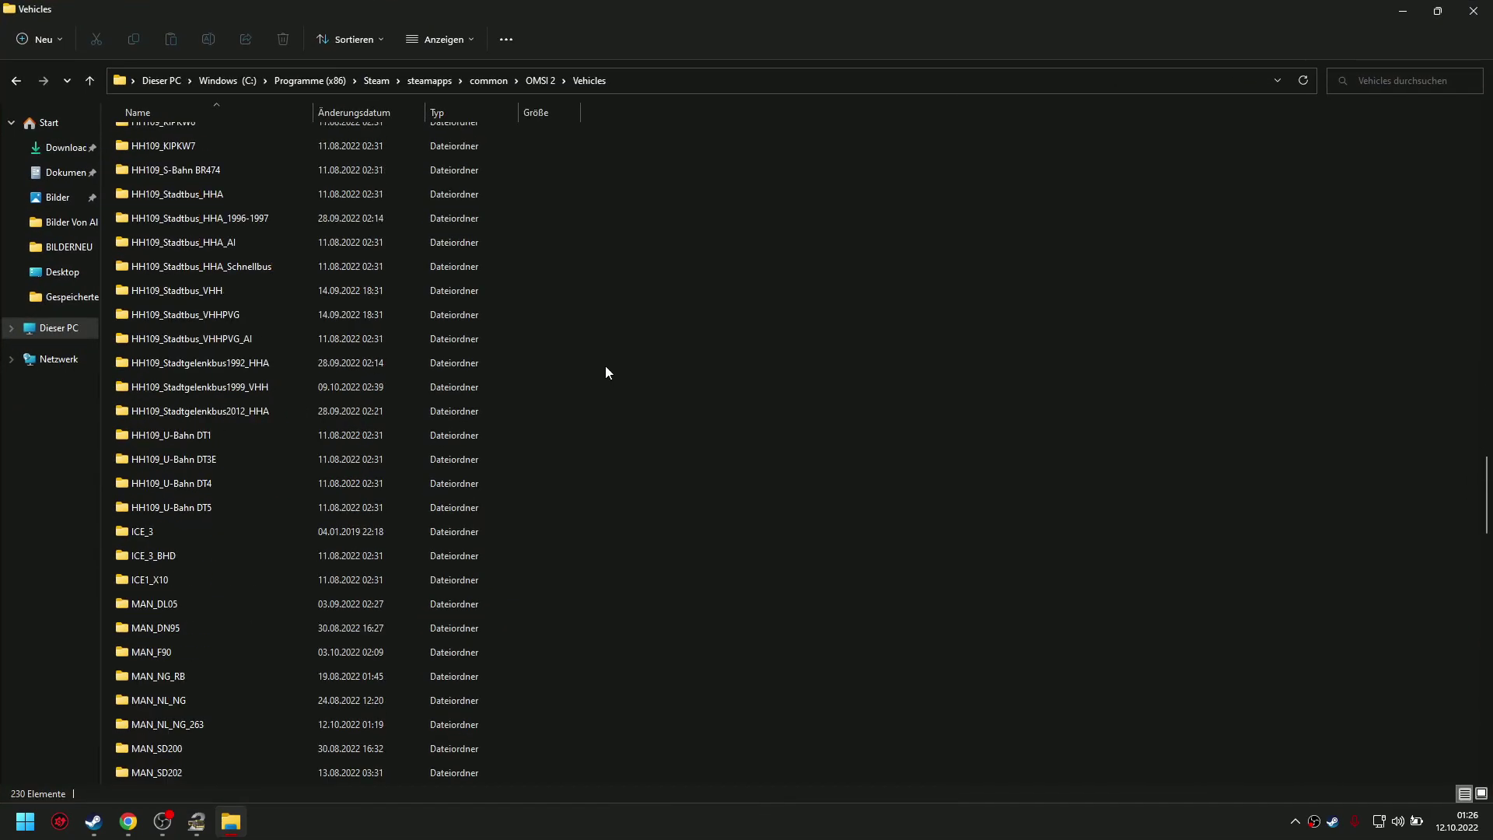
Copy the Texture folder and Ruhrau V2.hof from the MB_O530_Facelift folder
double_click(256, 426)
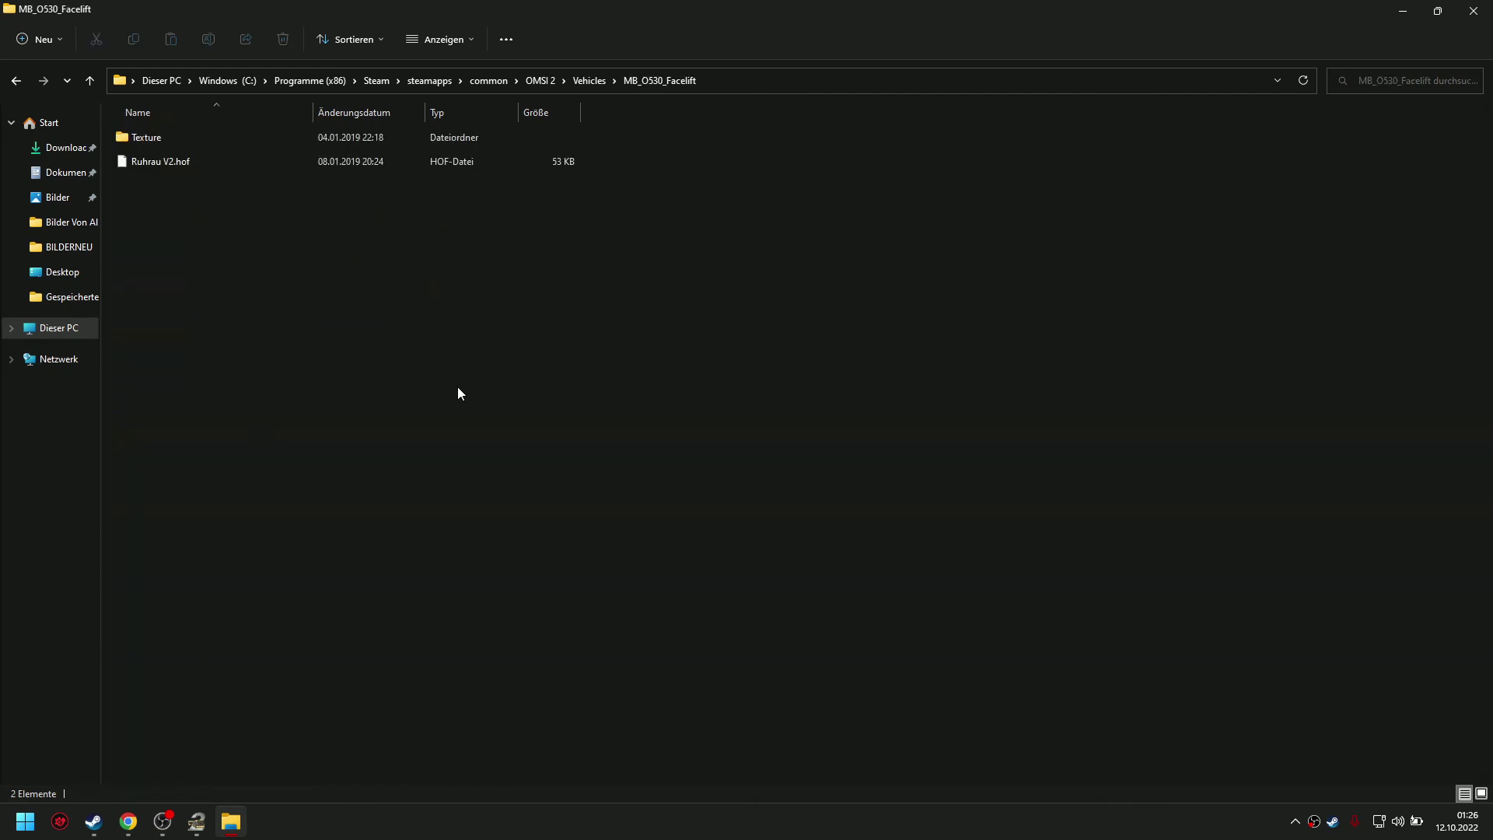
left_click(208, 165)
right_click(208, 160)
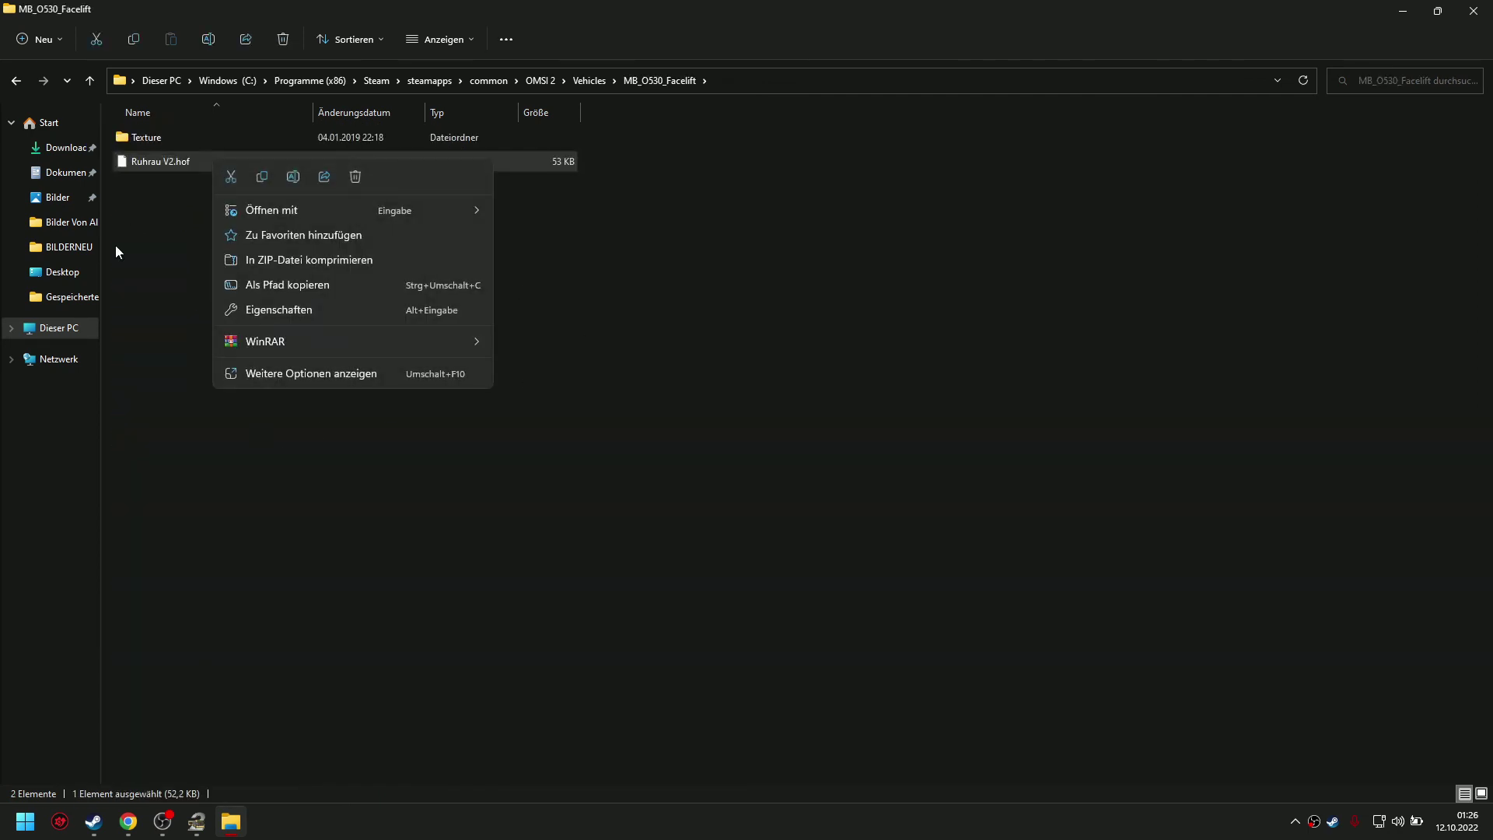
left_click_drag(264, 262, 193, 127)
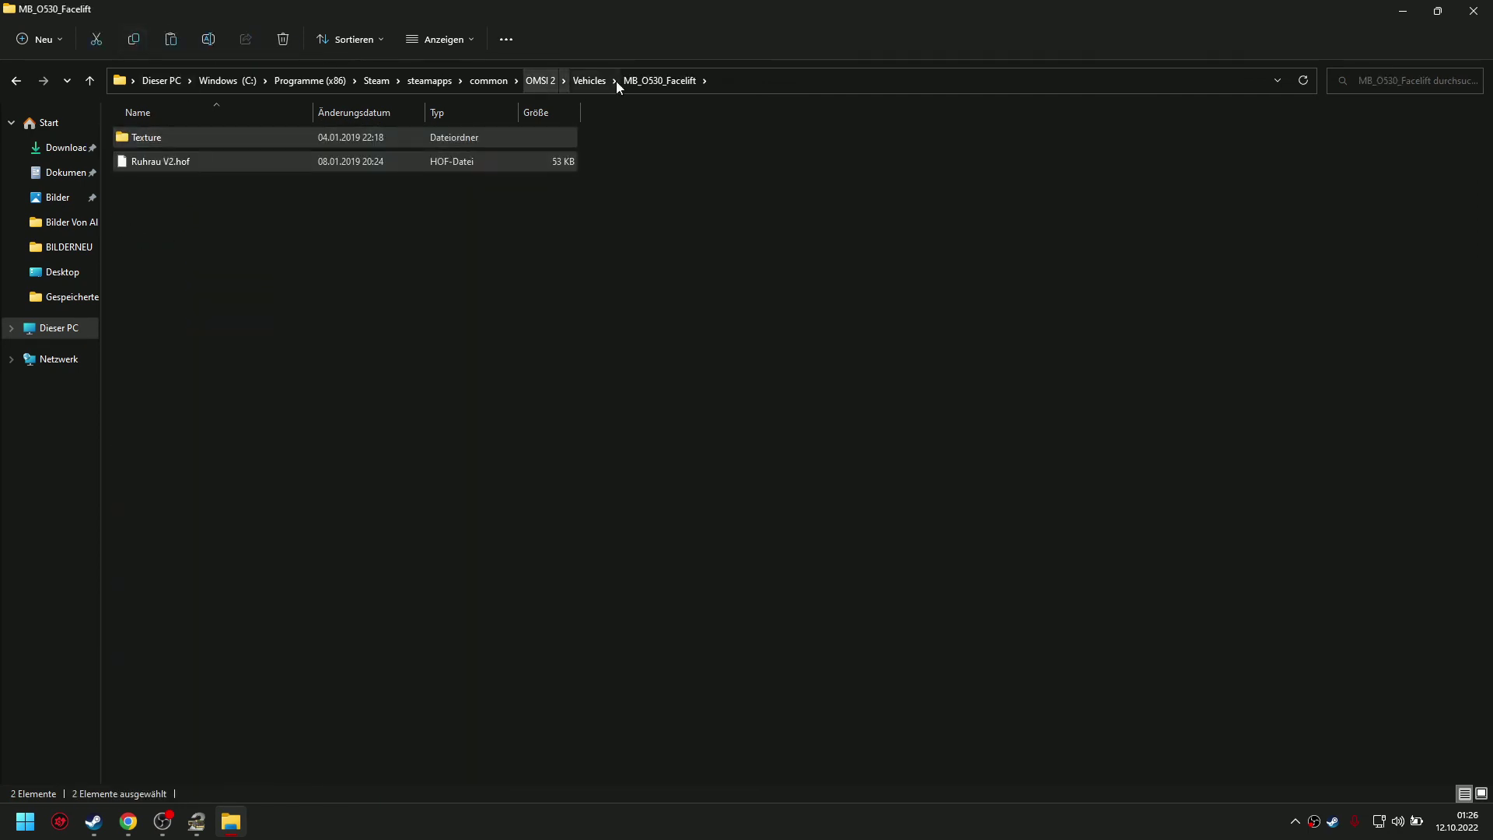
Paste the copied Texture folder and Ruhrau V2.hof into MB_O530_Facelift_FR, and return to OMSI 2
left_click(589, 81)
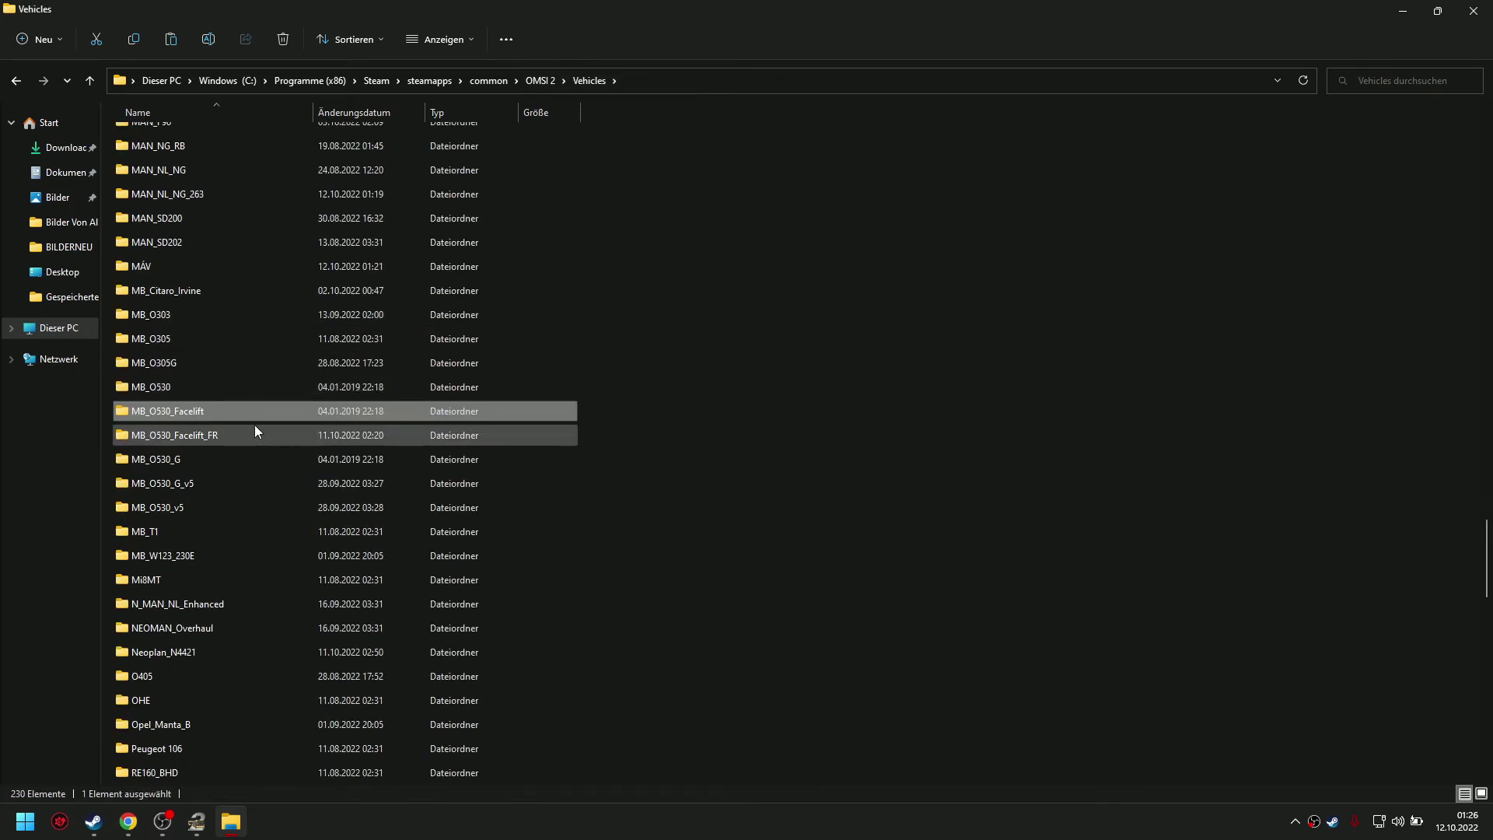
double_click(270, 440)
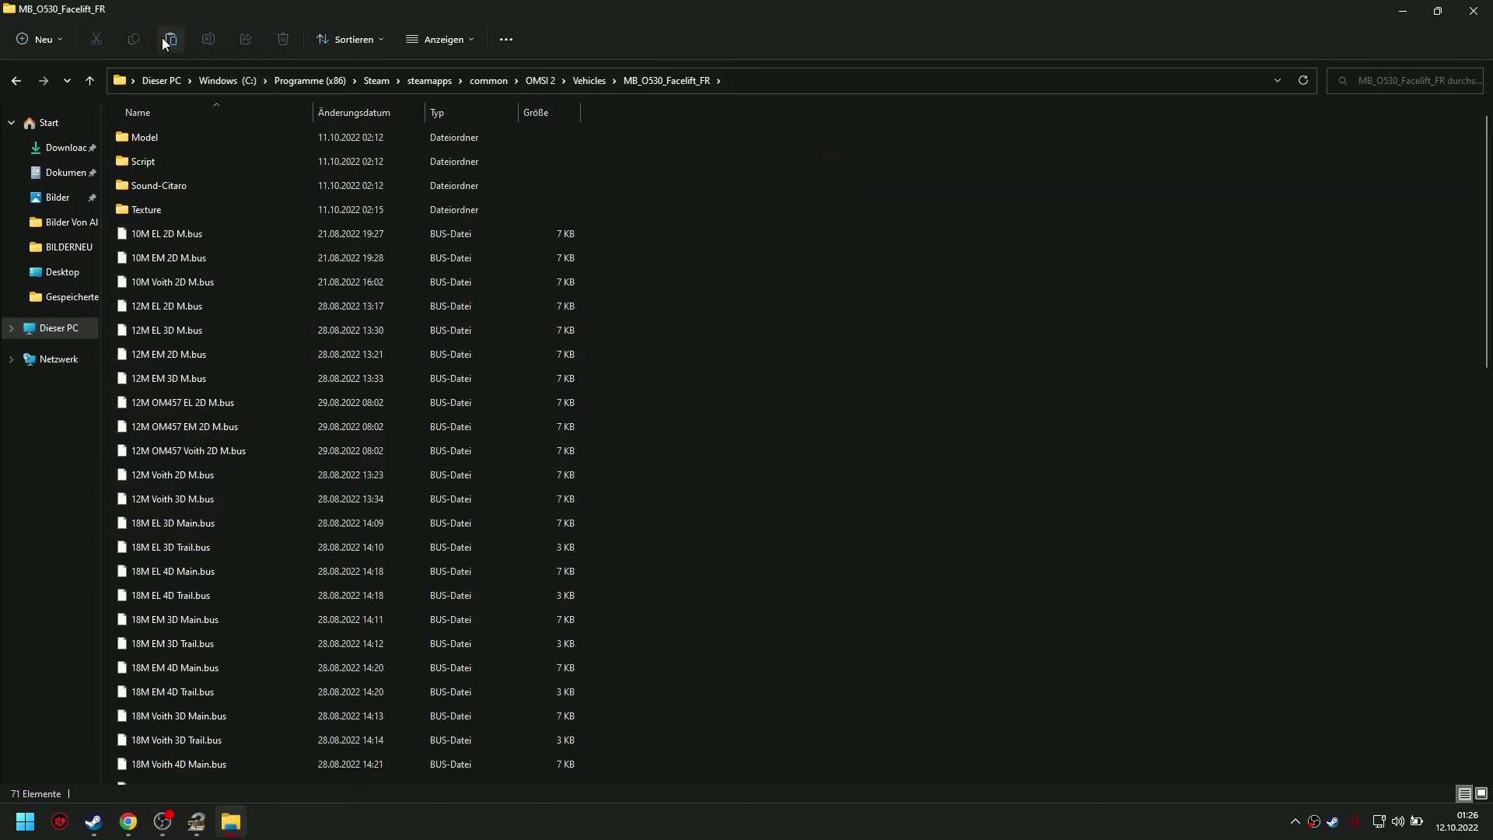
left_click(311, 209)
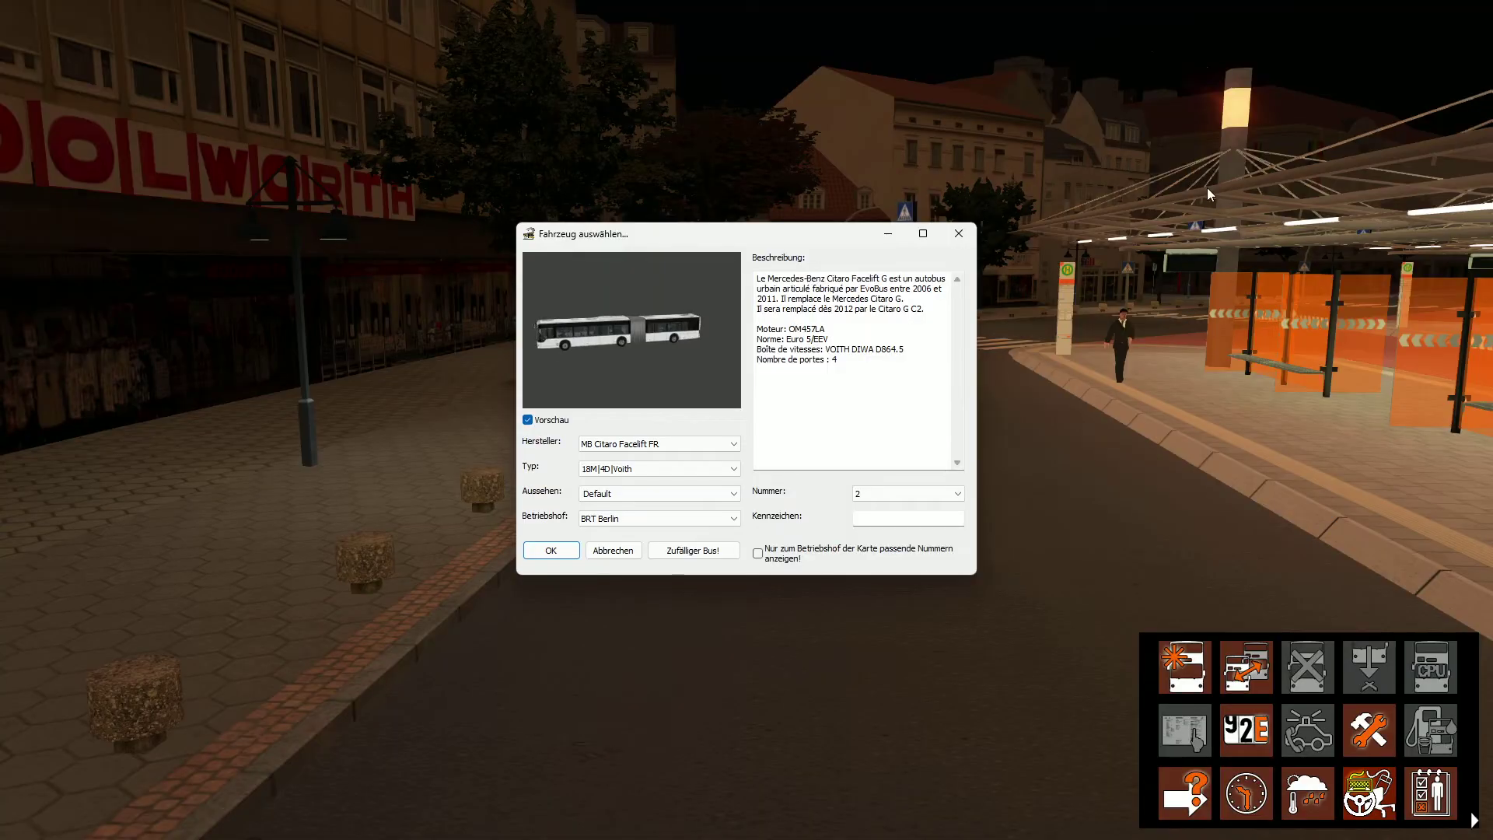
Switch the Citaro's type to 18M|3D|Voith and back to 18M|4D|Voith, with Ruhrau_V2 as the depot
left_click(705, 470)
left_click(651, 488)
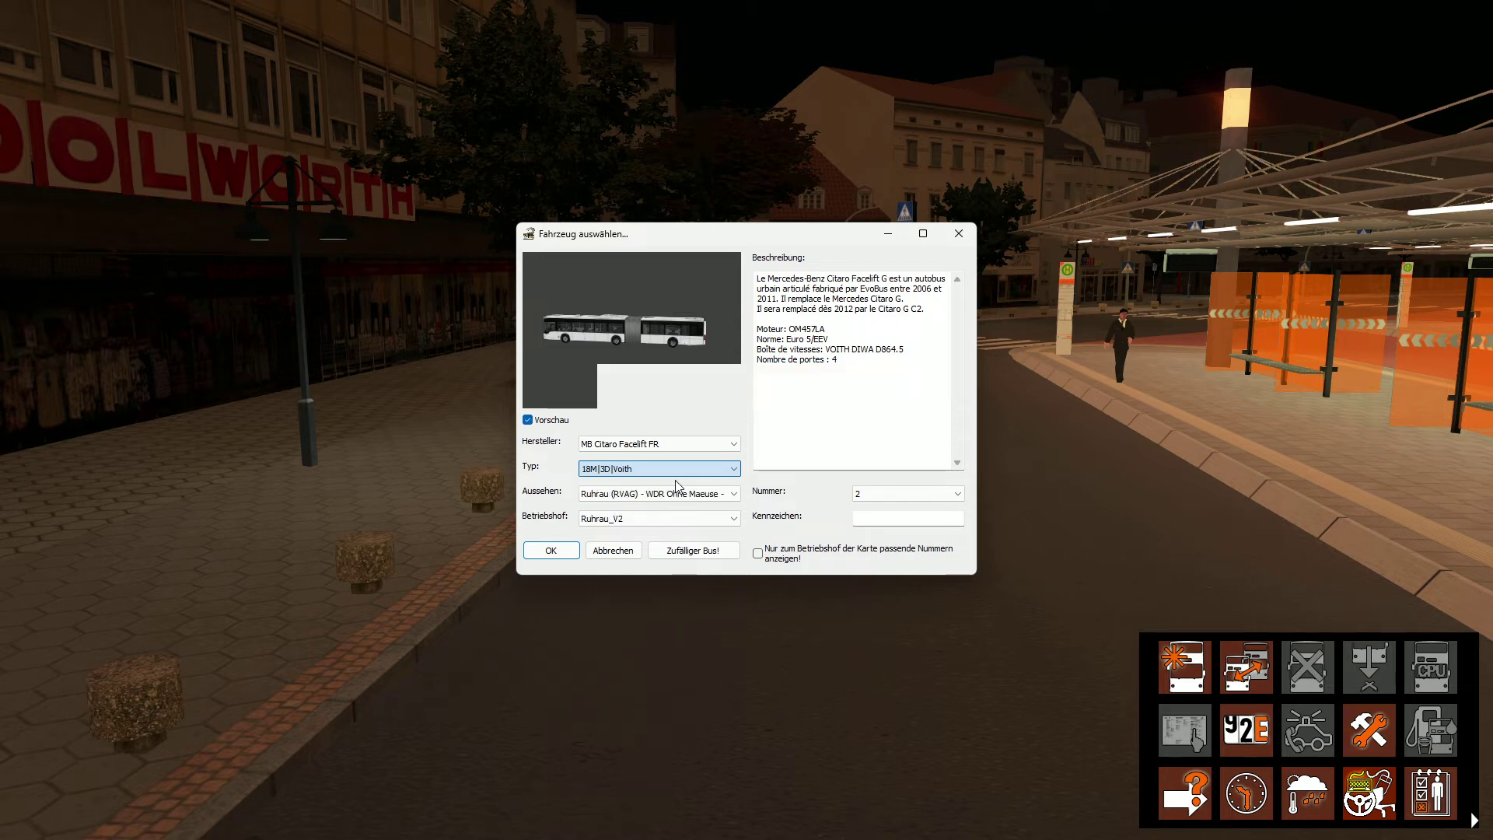
left_click(614, 469)
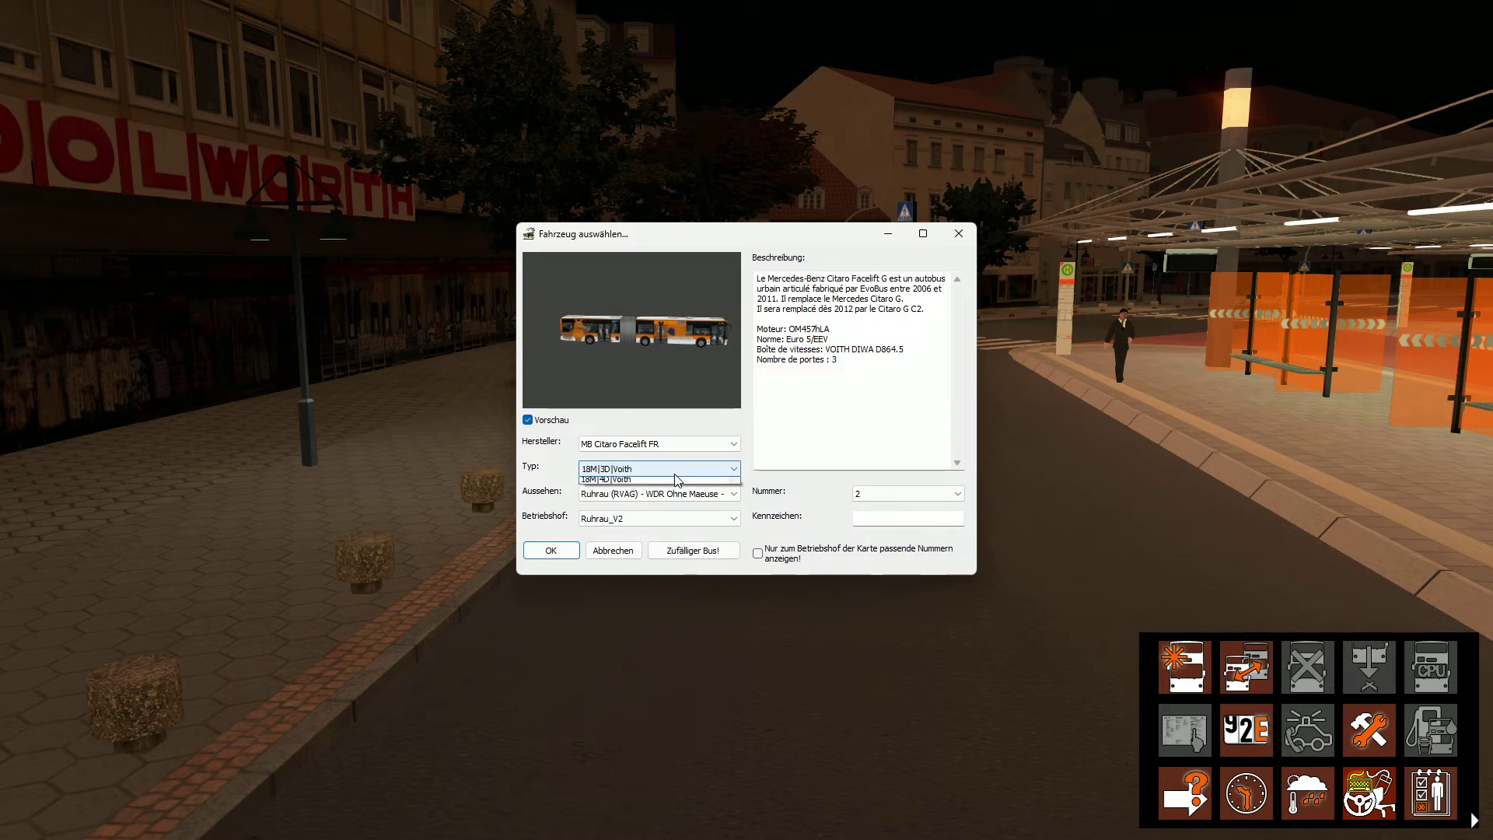
left_click(609, 555)
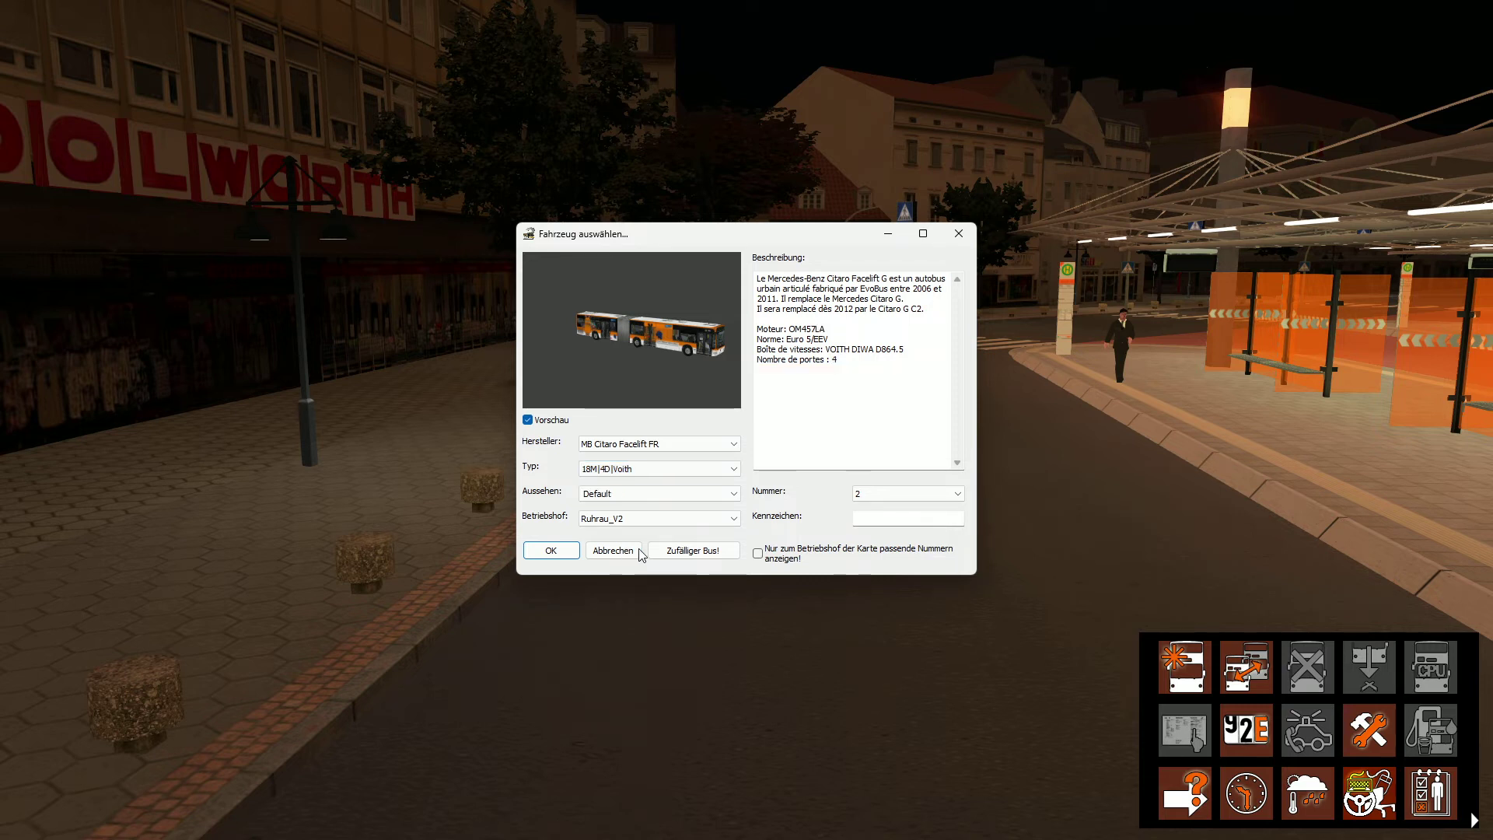
Check the livery and depot lists, and confirm the bus with 178 Ruhrau-Mitte / ZOB as its entry point
left_click(659, 493)
left_click(657, 521)
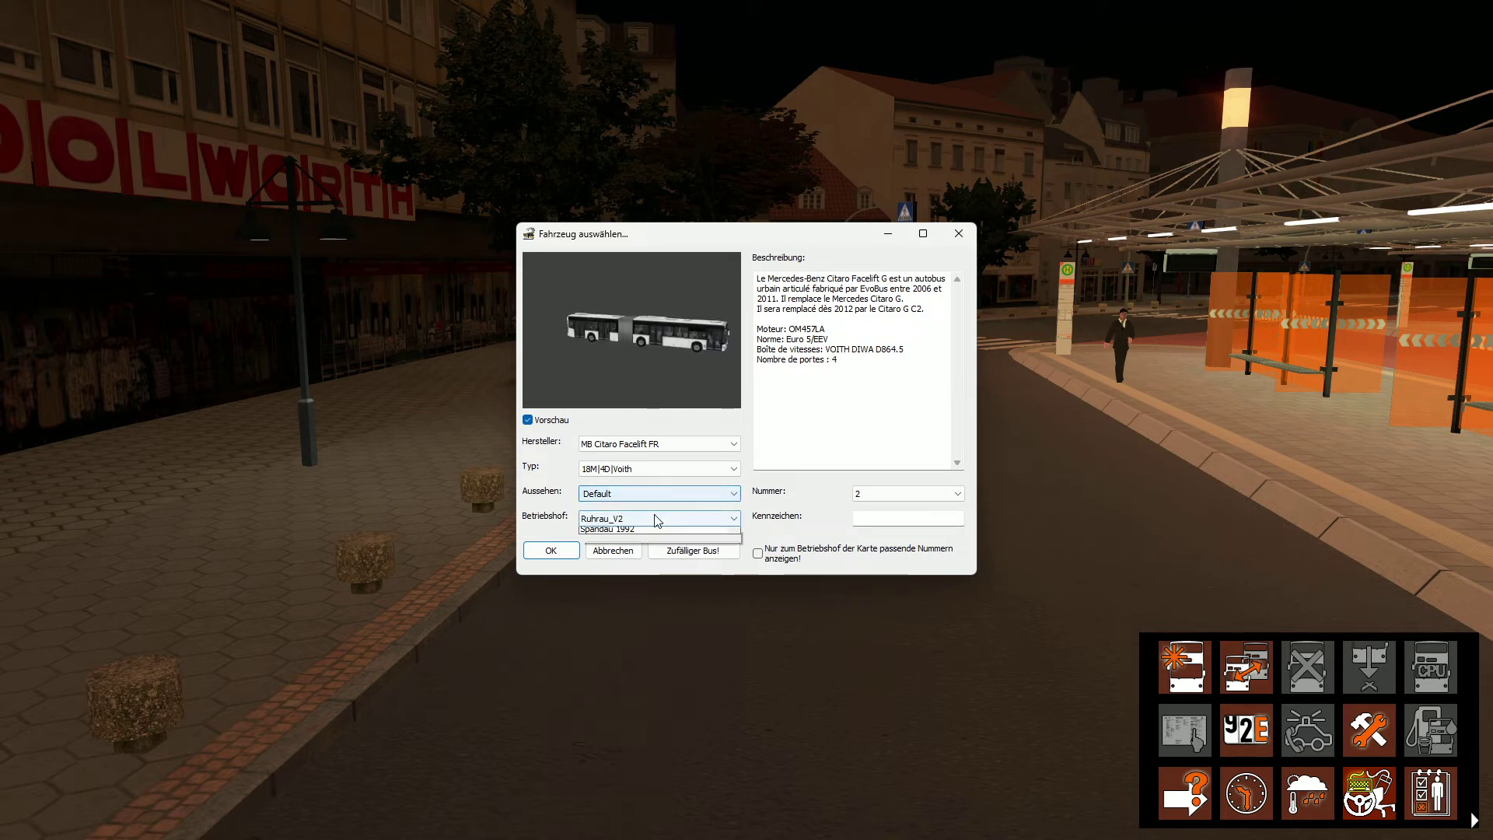
left_click(551, 549)
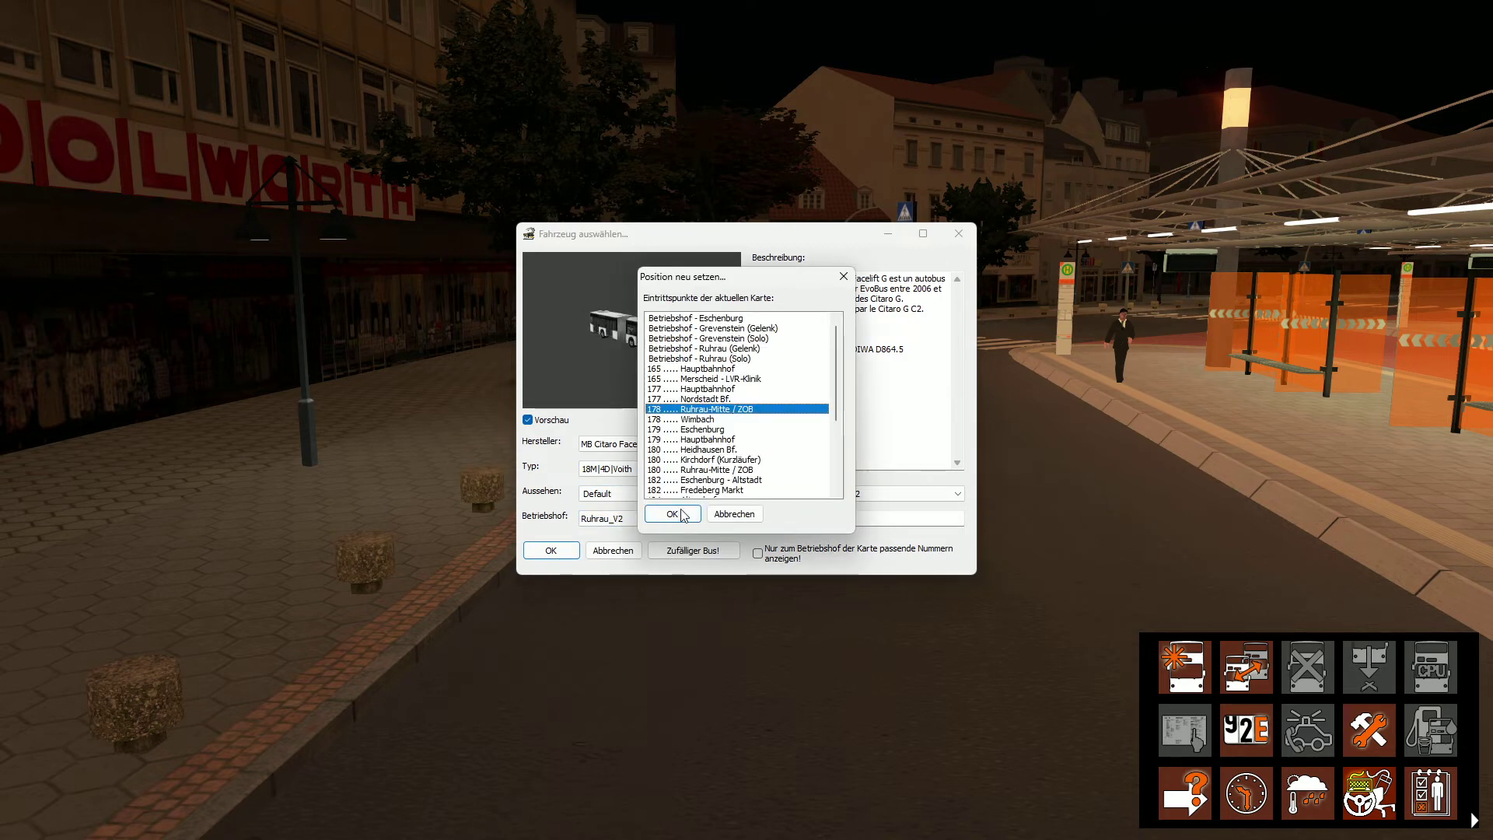
left_click(676, 514)
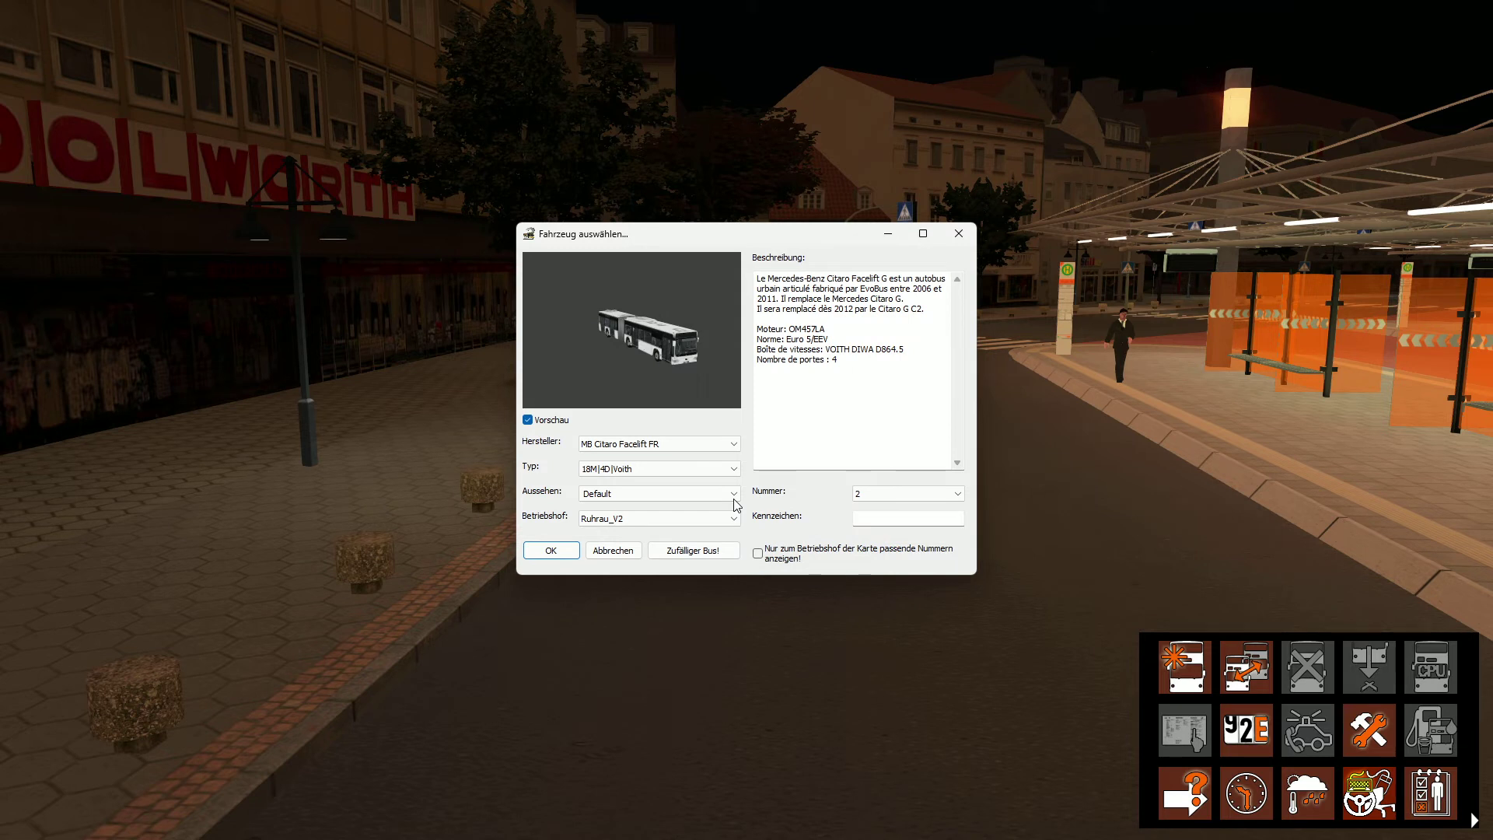